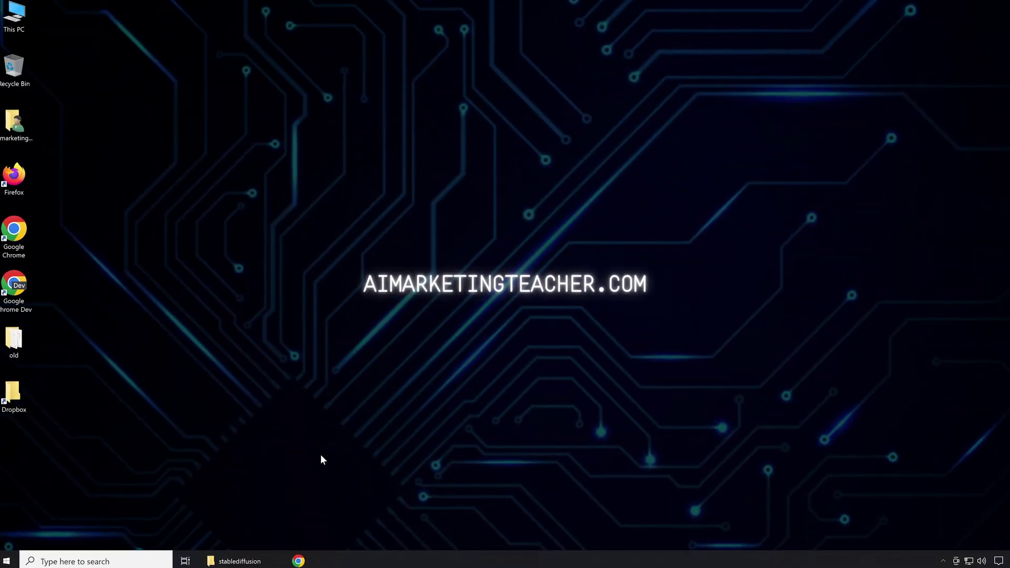
Start the A1111 WebUI launcher from the stablediffusion folder and launch the Stable Diffusion WebUI
{"action": "left_click", "coordinate": [235, 561]}
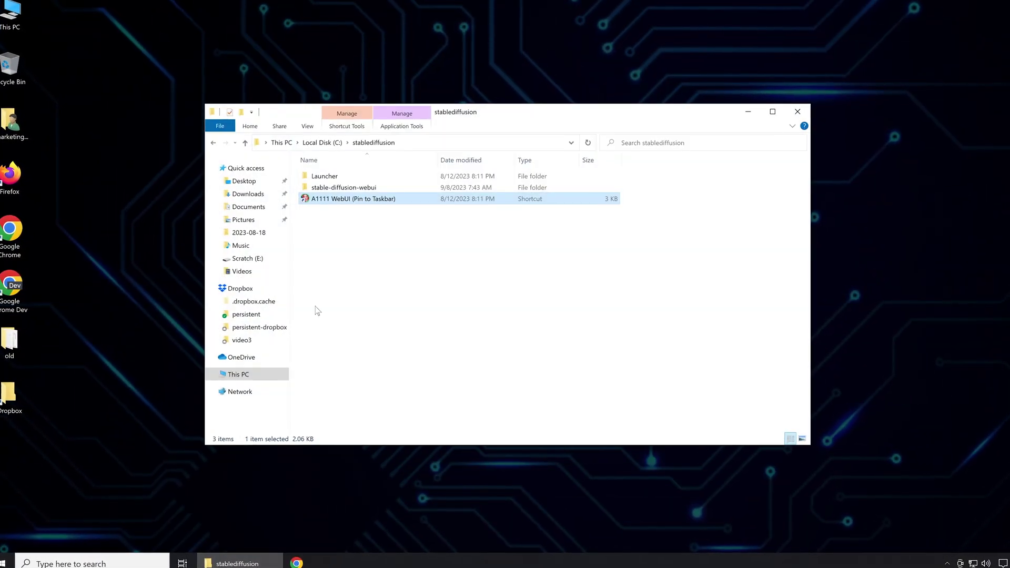
{"action": "double_click", "coordinate": [334, 203]}
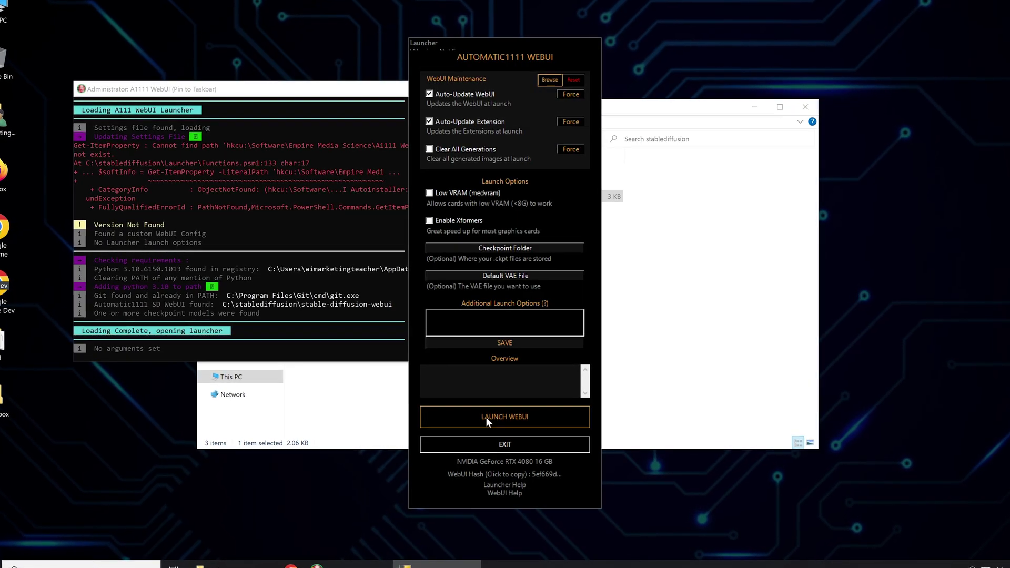
{"action": "left_click", "coordinate": [485, 417]}
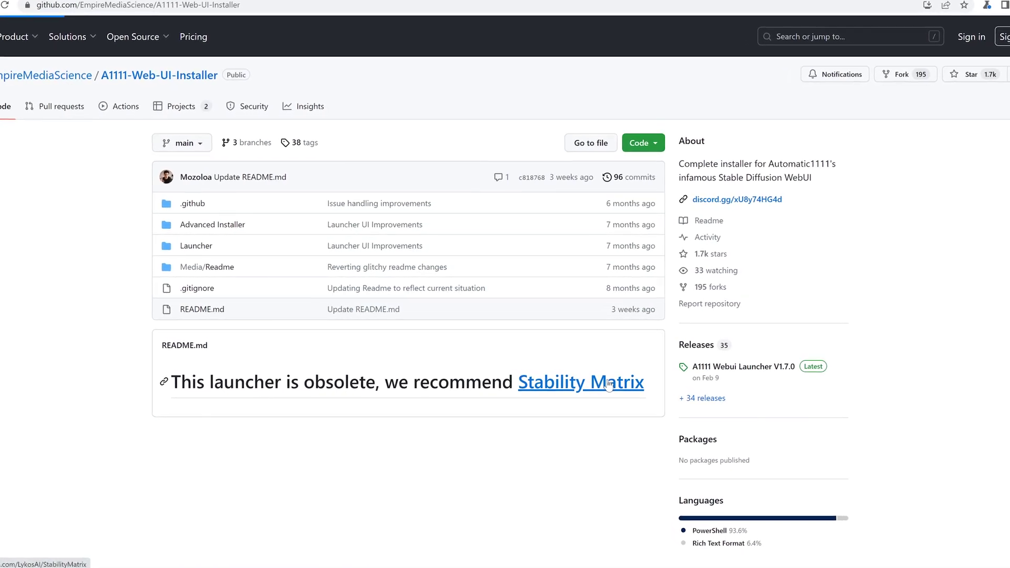
Follow the Stability Matrix link to the LykosAI repo and read its README down to the v2.4.0 downloads
{"action": "left_click", "coordinate": [609, 385]}
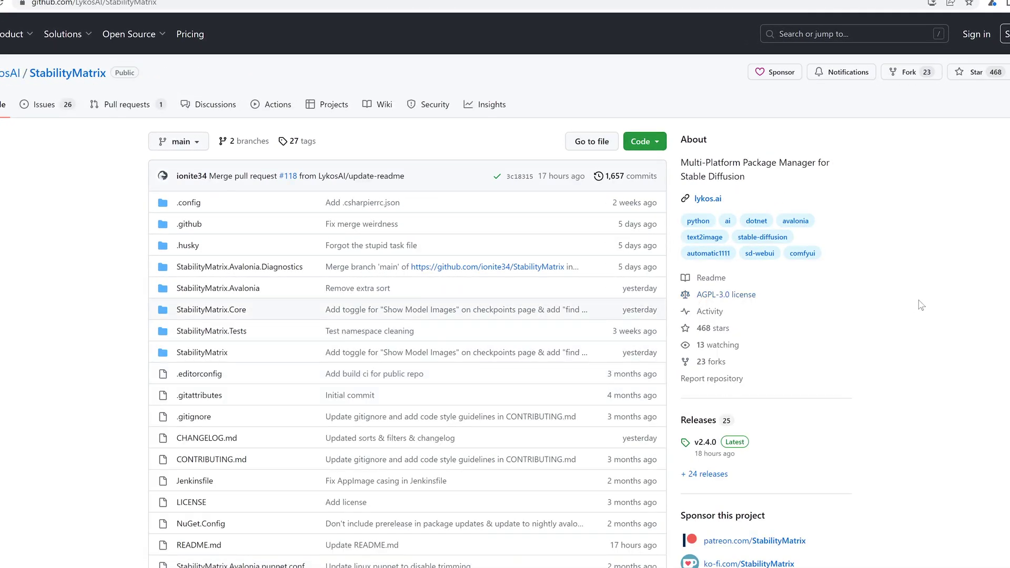
{"action": "scroll", "coordinate": [946, 284], "scroll_direction": "down", "scroll_amount": 9}
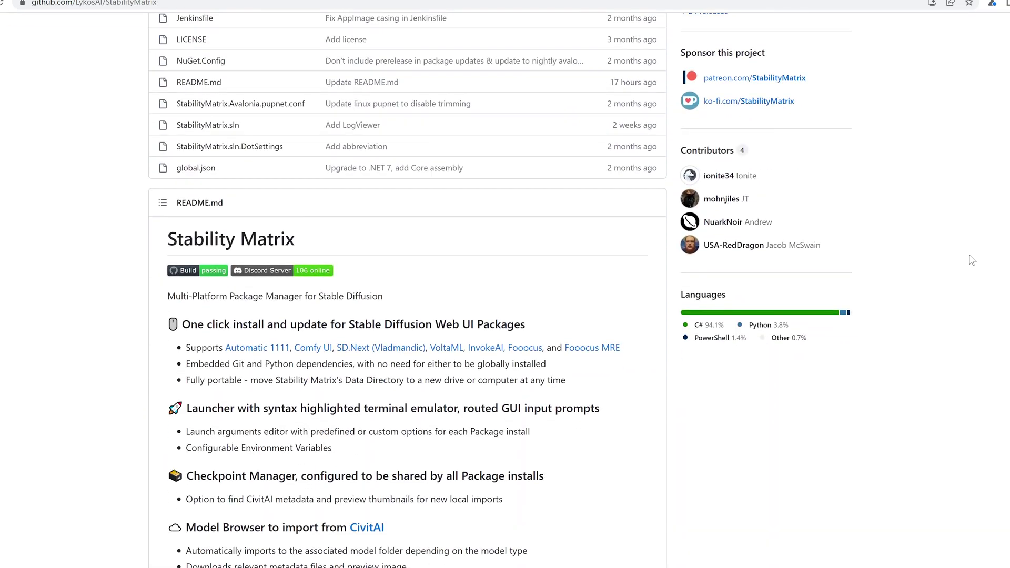
{"action": "scroll", "coordinate": [972, 259], "scroll_direction": "down", "scroll_amount": 5}
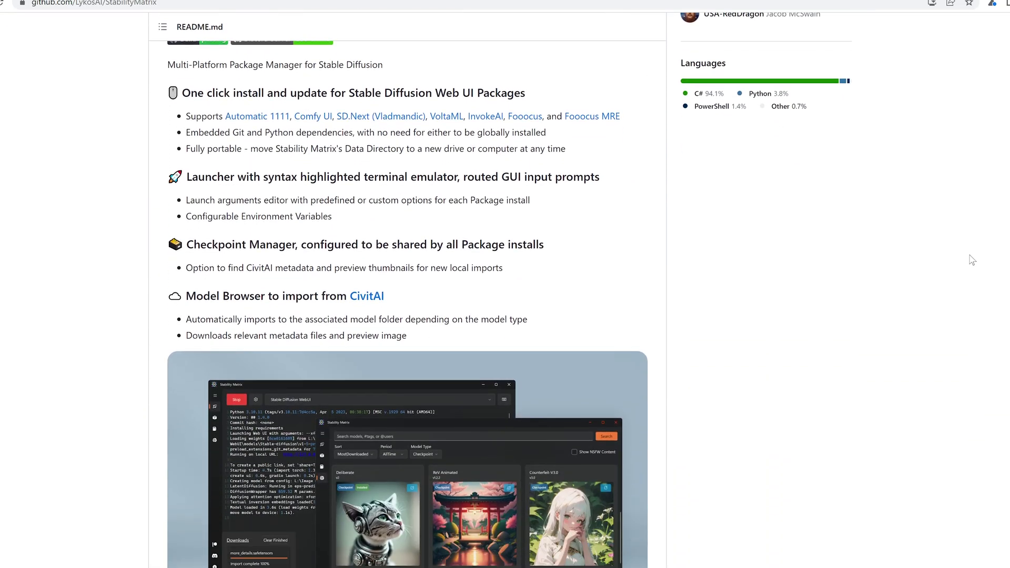
{"action": "scroll", "coordinate": [971, 259], "scroll_direction": "down", "scroll_amount": 2}
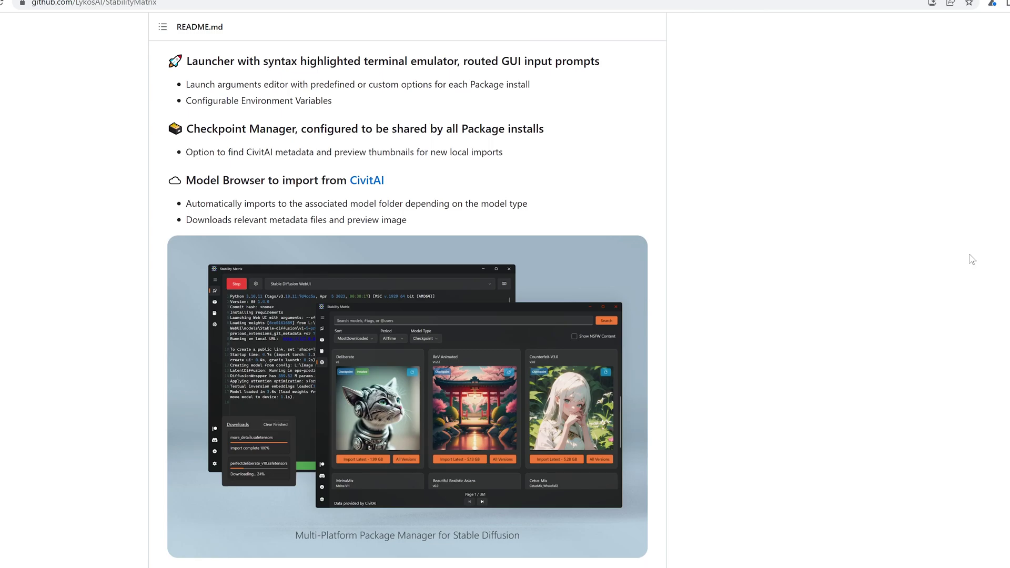
{"action": "scroll", "coordinate": [972, 260], "scroll_direction": "down", "scroll_amount": 2}
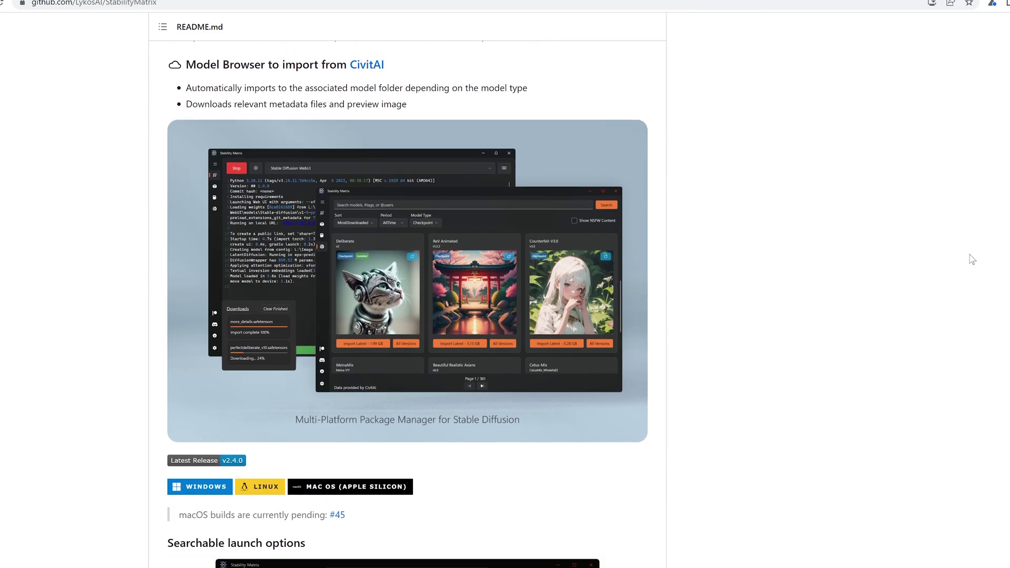
{"action": "scroll", "coordinate": [972, 260], "scroll_direction": "down", "scroll_amount": 5}
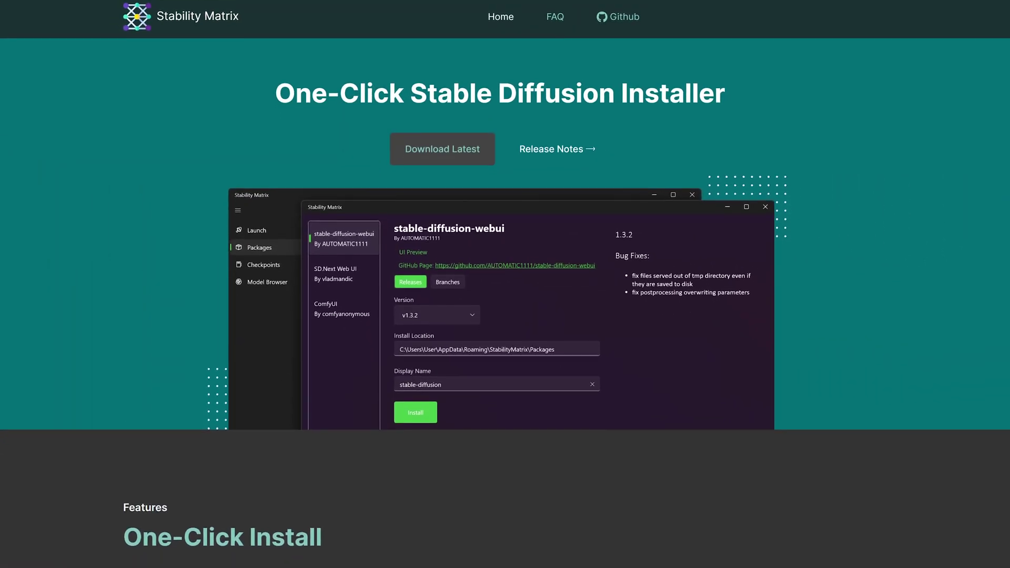
Scroll to the FAQ and expand the NSFW filtering and internet access questions
{"action": "scroll", "coordinate": [505, 284], "scroll_direction": "down", "scroll_amount": 2}
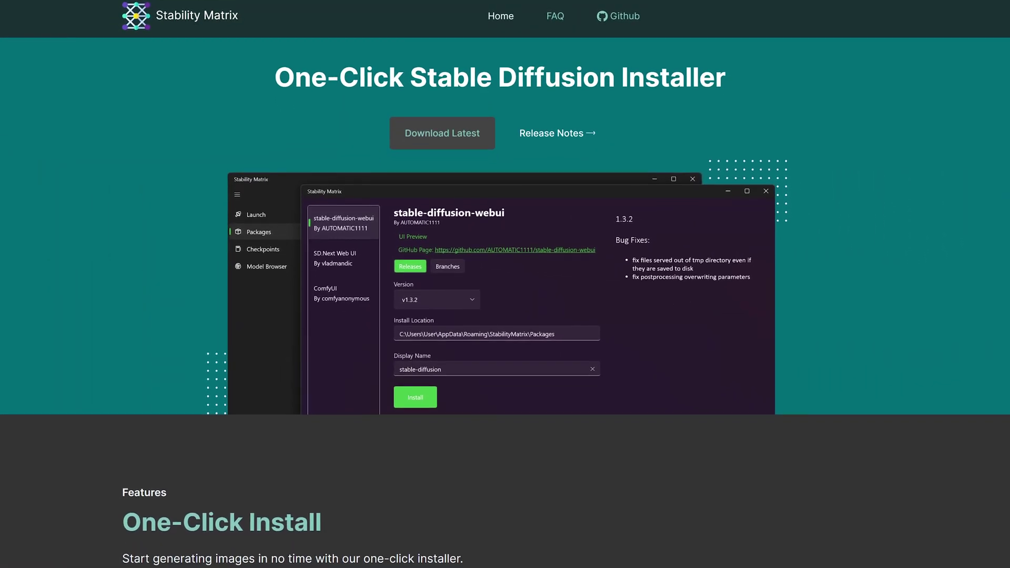
{"action": "scroll", "coordinate": [505, 284], "scroll_direction": "down", "scroll_amount": 2}
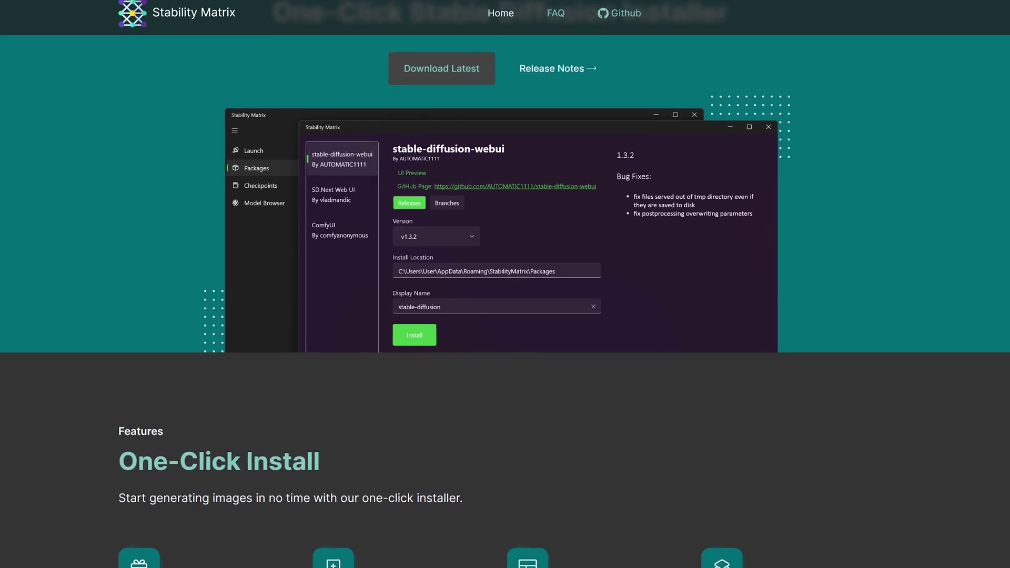
{"action": "scroll", "coordinate": [505, 284], "scroll_direction": "down", "scroll_amount": 2}
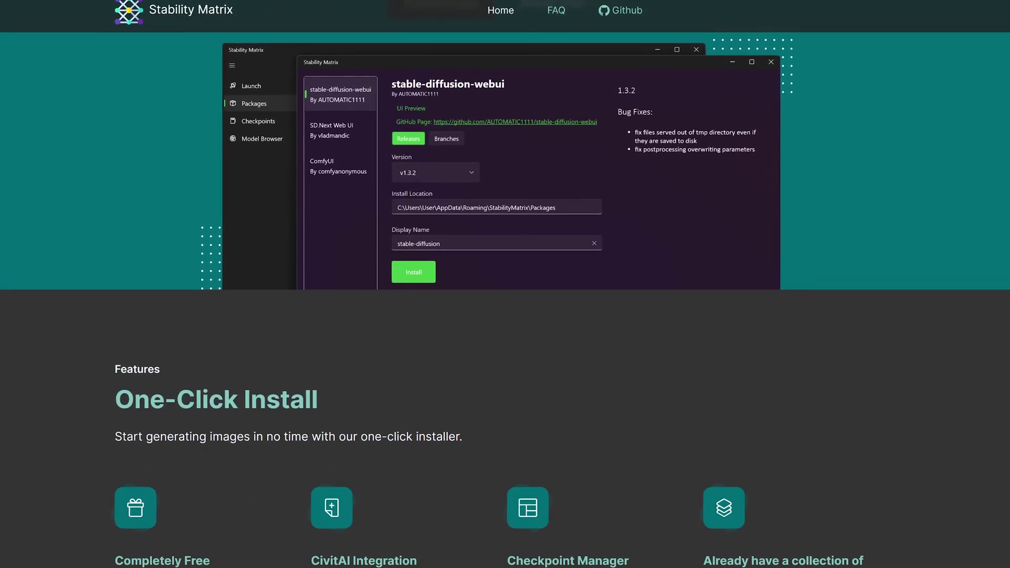
{"action": "scroll", "coordinate": [504, 284], "scroll_direction": "down", "scroll_amount": 2}
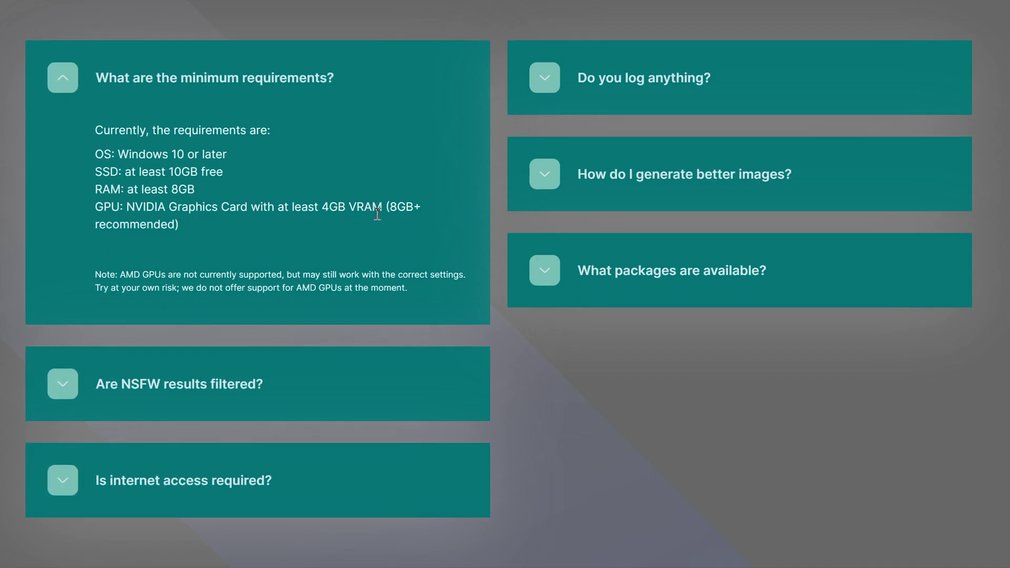
{"action": "left_click", "coordinate": [74, 384]}
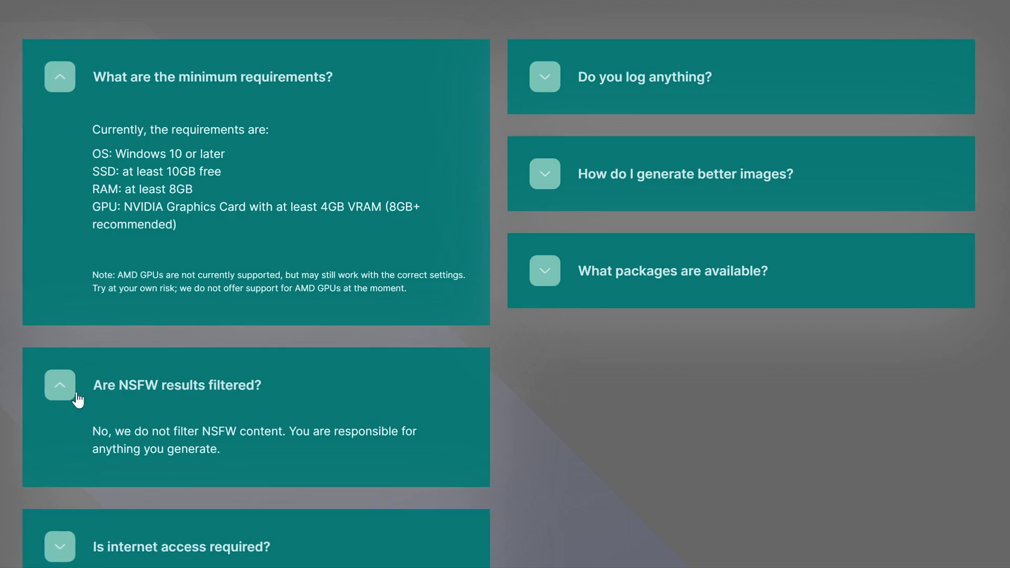
{"action": "left_click", "coordinate": [62, 548]}
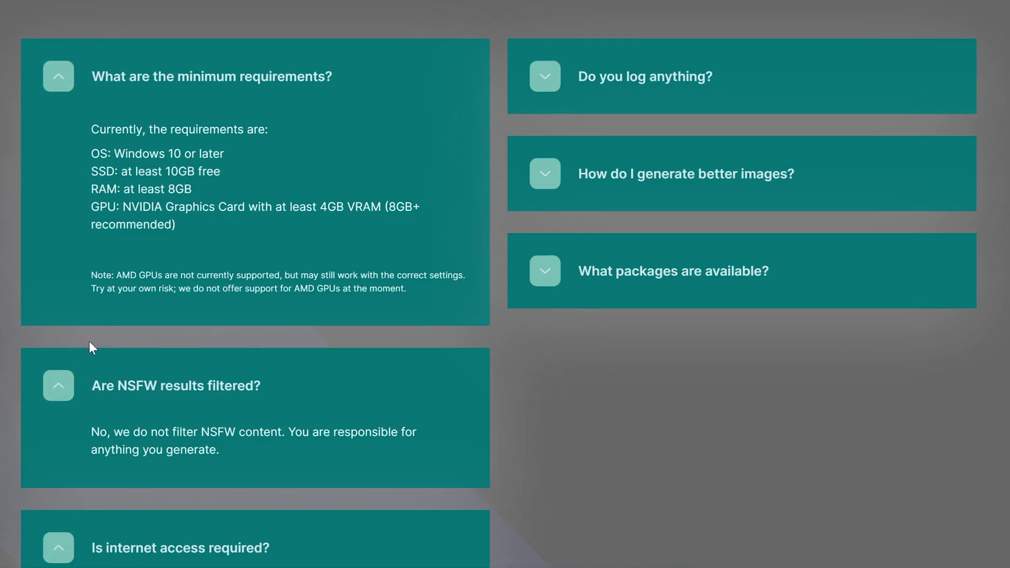
Expand the logging, better-images tips and UI packages answers, then continue down to Screenshots
{"action": "scroll", "coordinate": [89, 332], "scroll_direction": "down", "scroll_amount": 2}
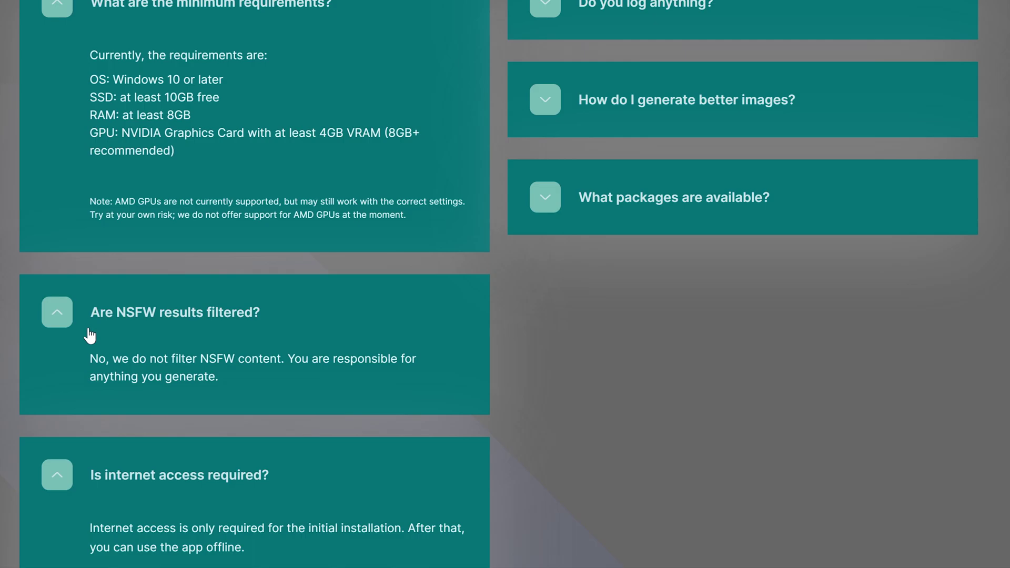
{"action": "scroll", "coordinate": [89, 335], "scroll_direction": "down", "scroll_amount": 3}
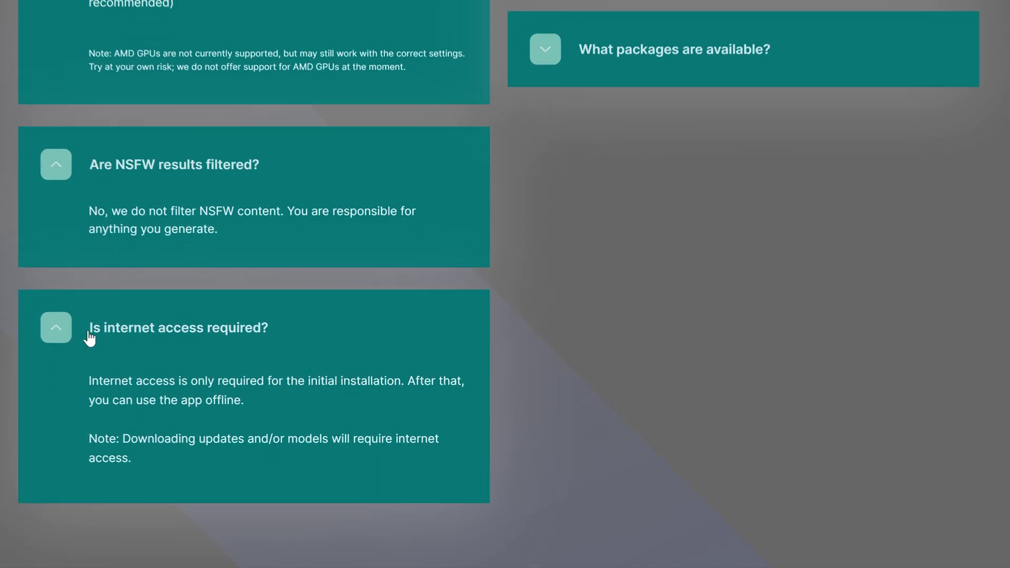
{"action": "scroll", "coordinate": [89, 330], "scroll_direction": "up", "scroll_amount": 5}
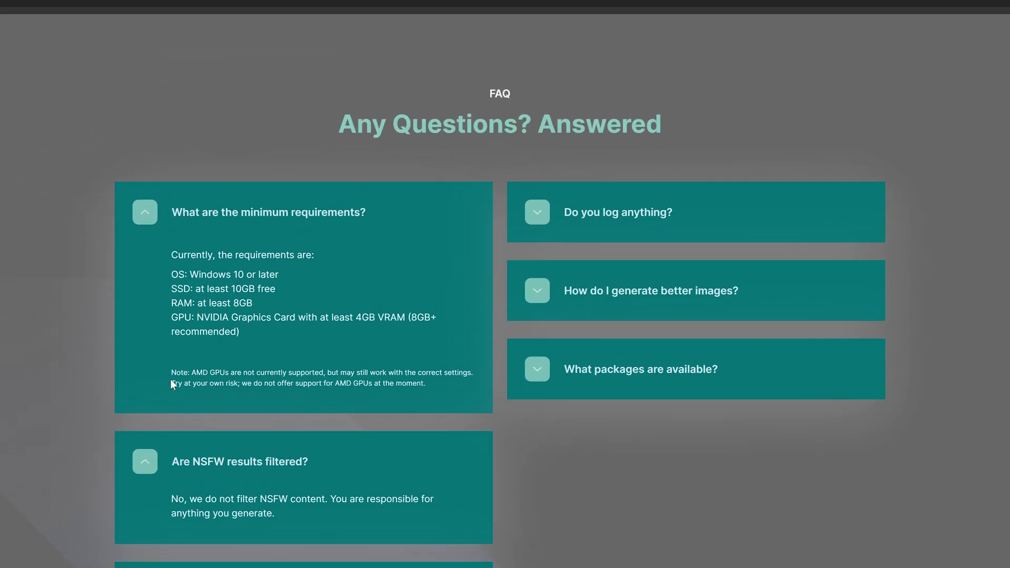
{"action": "scroll", "coordinate": [459, 368], "scroll_direction": "up", "scroll_amount": 2}
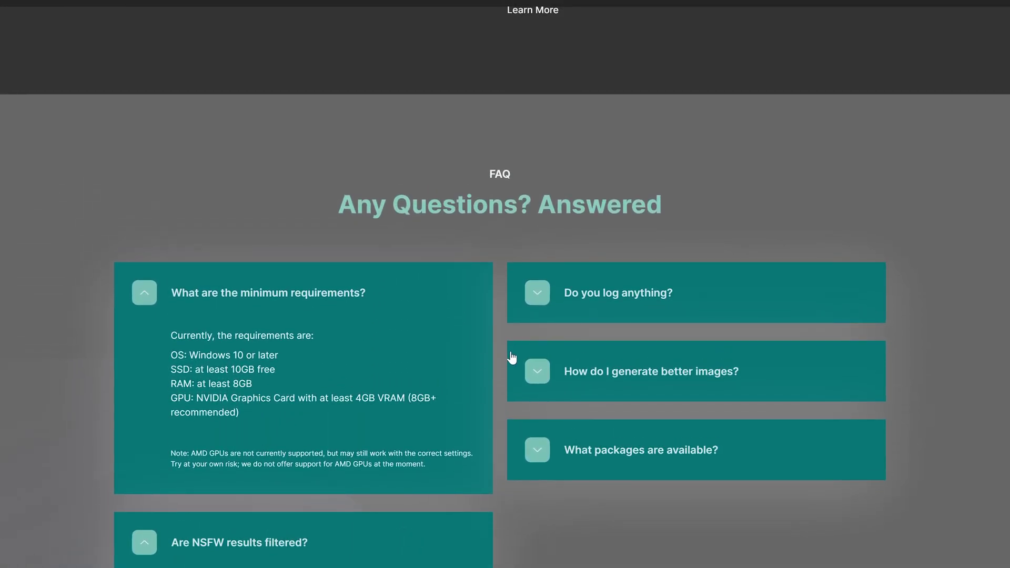
{"action": "scroll", "coordinate": [512, 352], "scroll_direction": "down", "scroll_amount": 3}
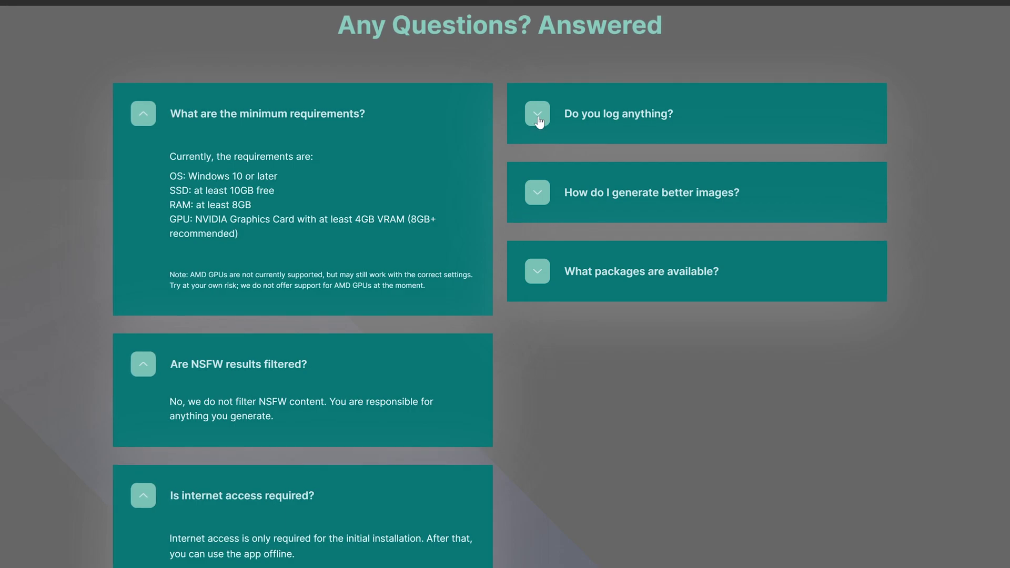
{"action": "left_click", "coordinate": [538, 114]}
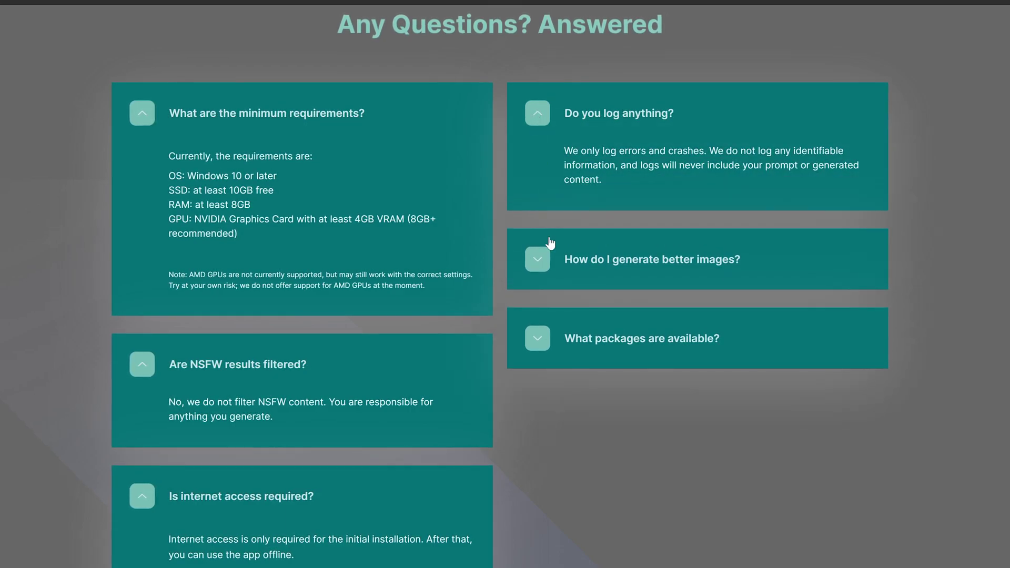
{"action": "left_click", "coordinate": [536, 260]}
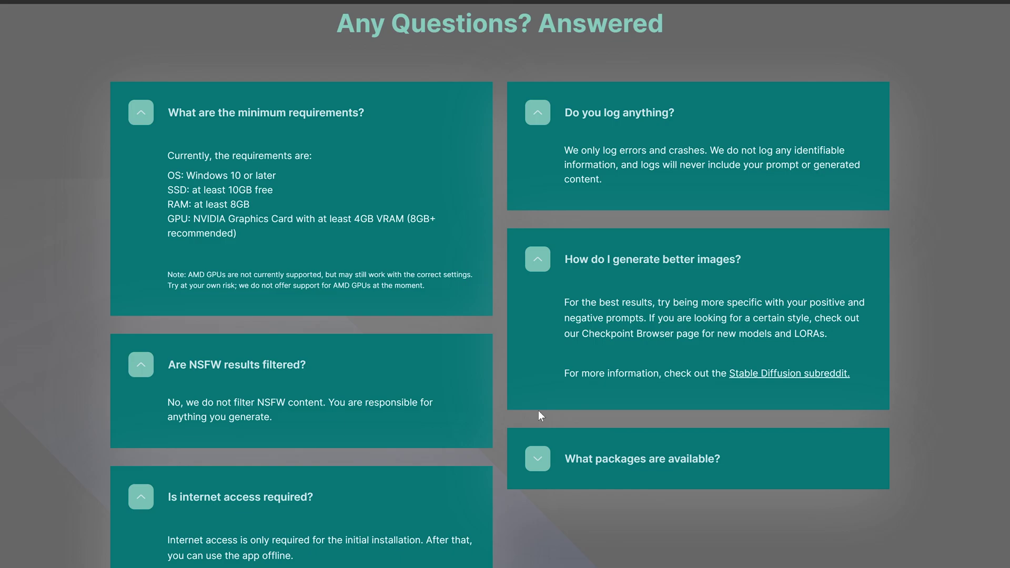
{"action": "left_click", "coordinate": [537, 459]}
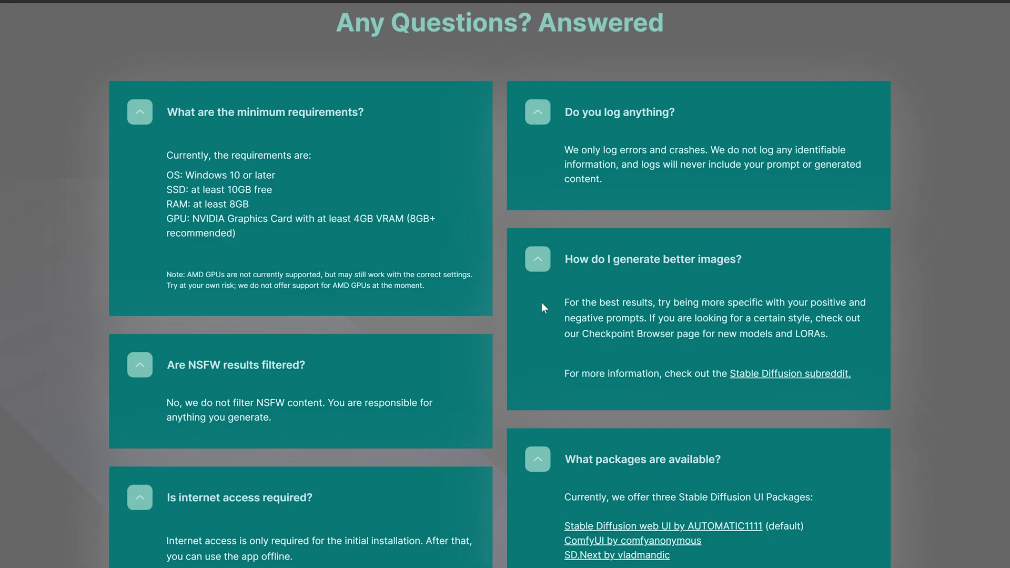
{"action": "scroll", "coordinate": [518, 227], "scroll_direction": "down", "scroll_amount": 1}
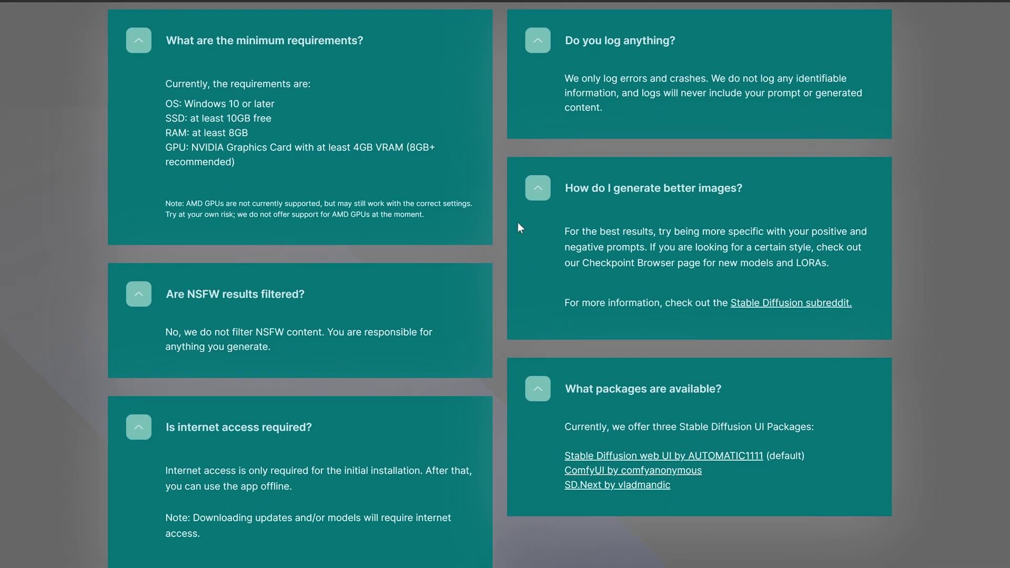
{"action": "scroll", "coordinate": [516, 225], "scroll_direction": "down", "scroll_amount": 10}
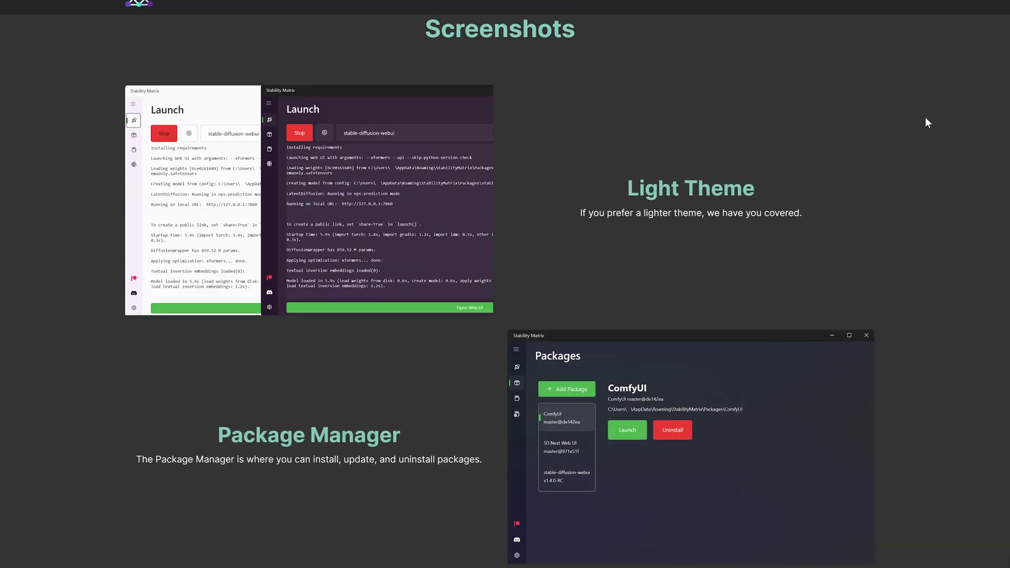
Open the v2.4.0 release on GitHub and run the downloaded StabilityMatrix.exe installer
{"action": "scroll", "coordinate": [925, 118], "scroll_direction": "down", "scroll_amount": 5}
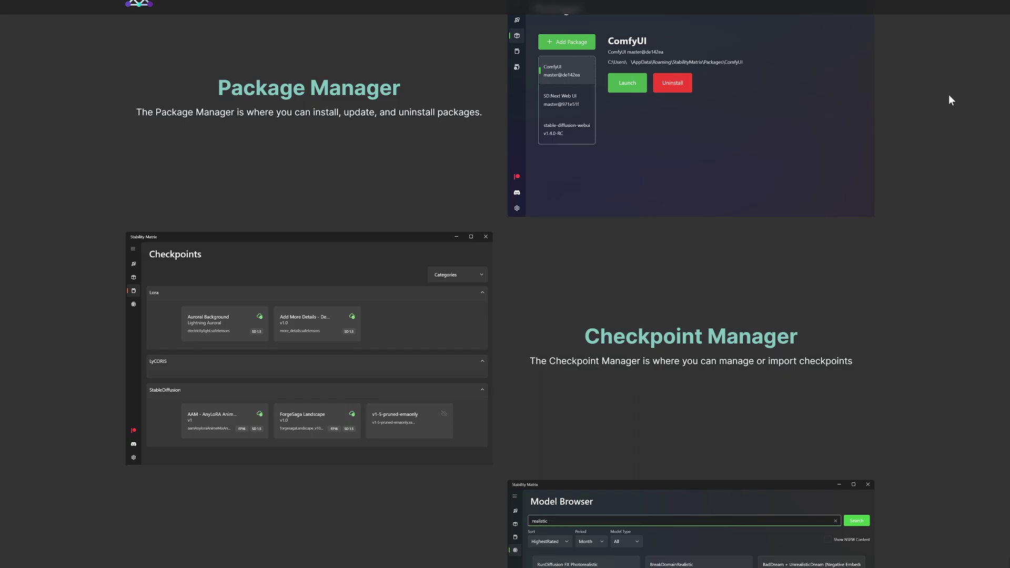
{"action": "scroll", "coordinate": [948, 98], "scroll_direction": "down", "scroll_amount": 1}
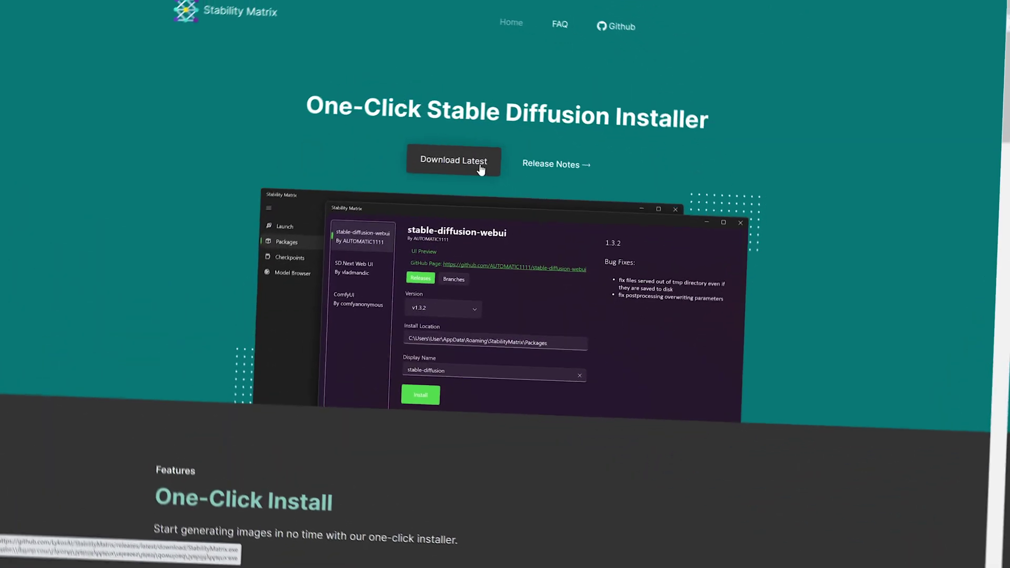
{"action": "left_click", "coordinate": [559, 153]}
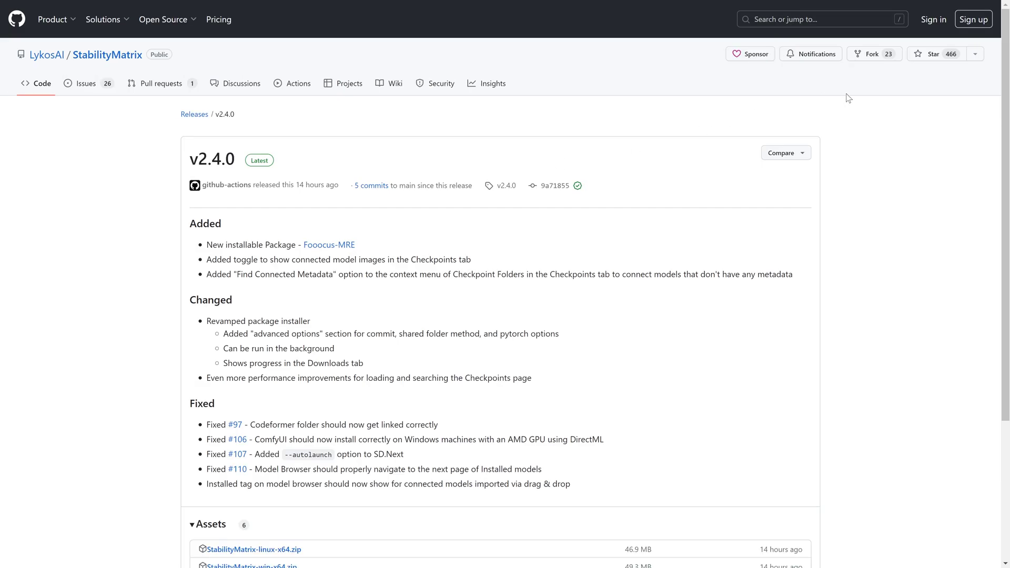
{"action": "scroll", "coordinate": [848, 97], "scroll_direction": "down", "scroll_amount": 3}
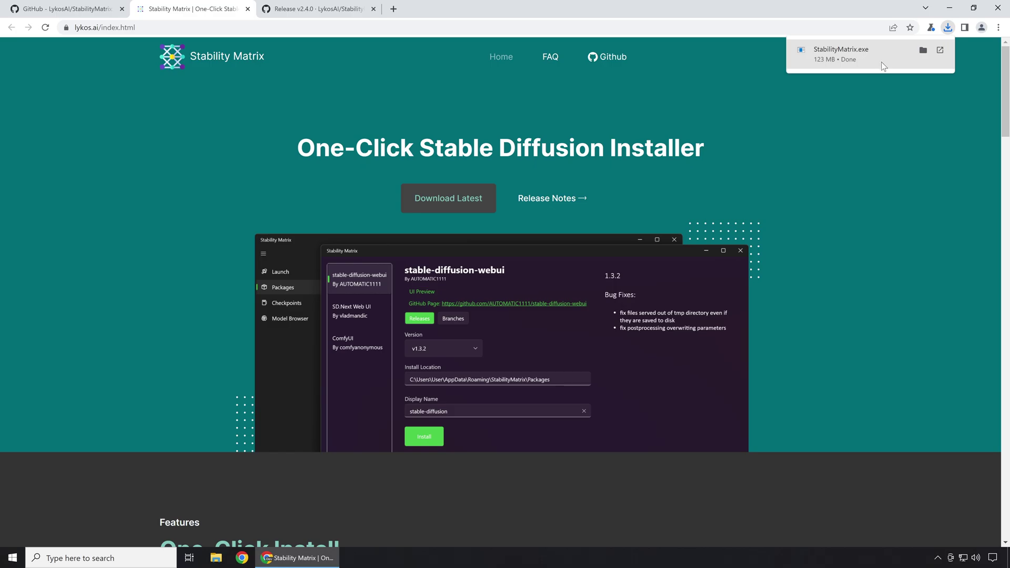
{"action": "left_click", "coordinate": [883, 65]}
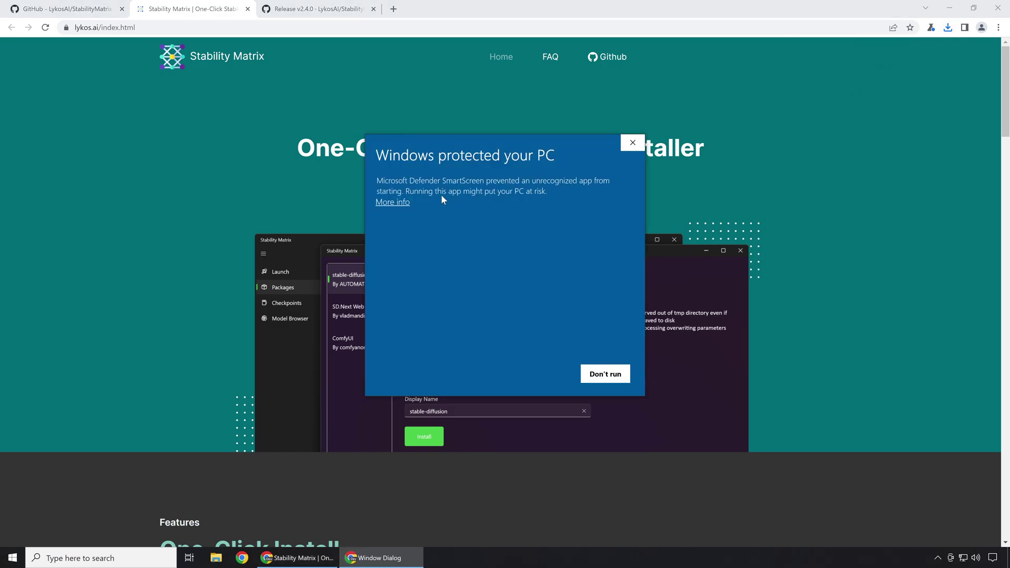
Run the installer past SmartScreen, accept the license and keep the default data directory
{"action": "left_click", "coordinate": [394, 203]}
{"action": "left_click", "coordinate": [538, 373]}
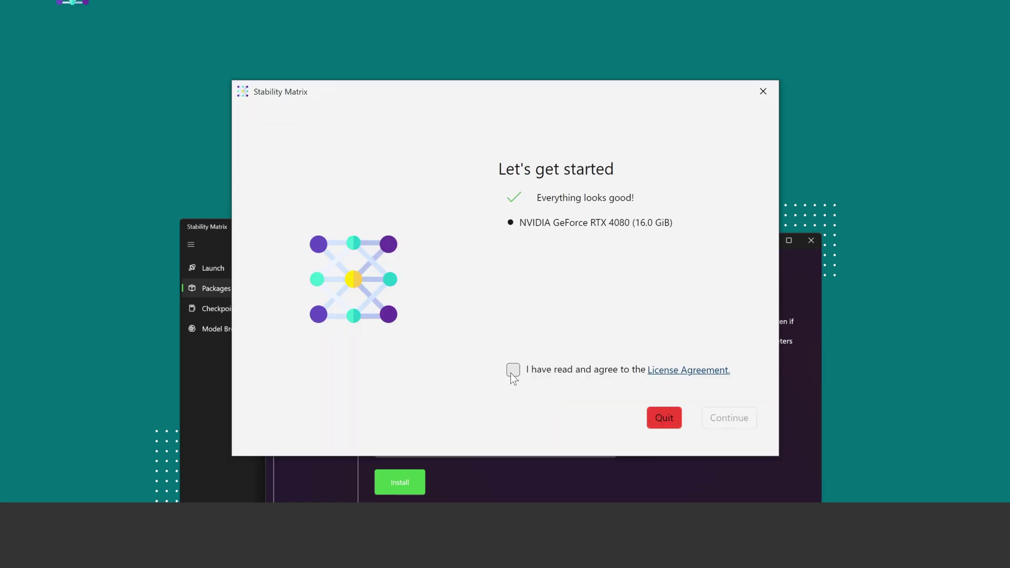
{"action": "left_click", "coordinate": [511, 373]}
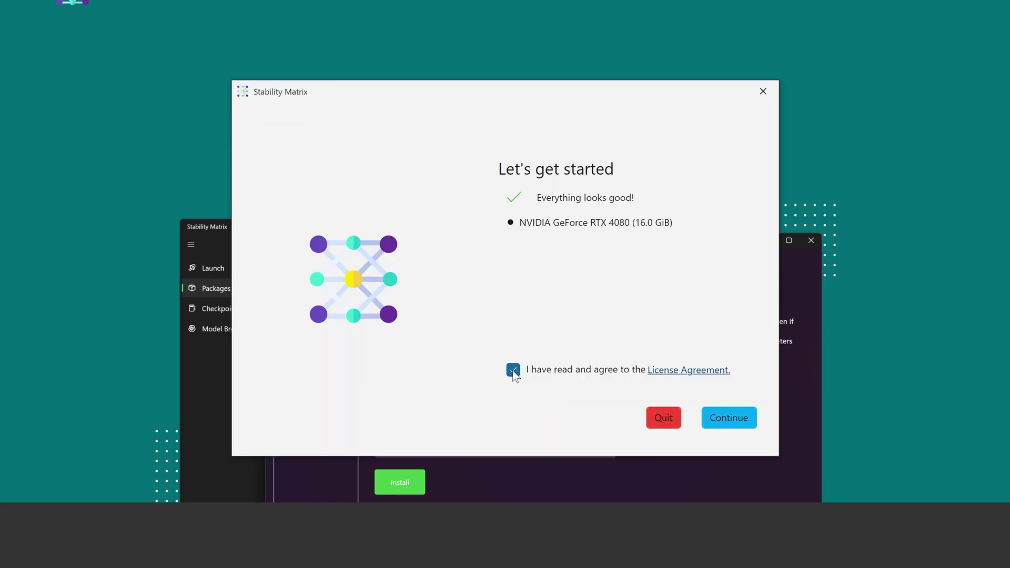
{"action": "left_click", "coordinate": [724, 418]}
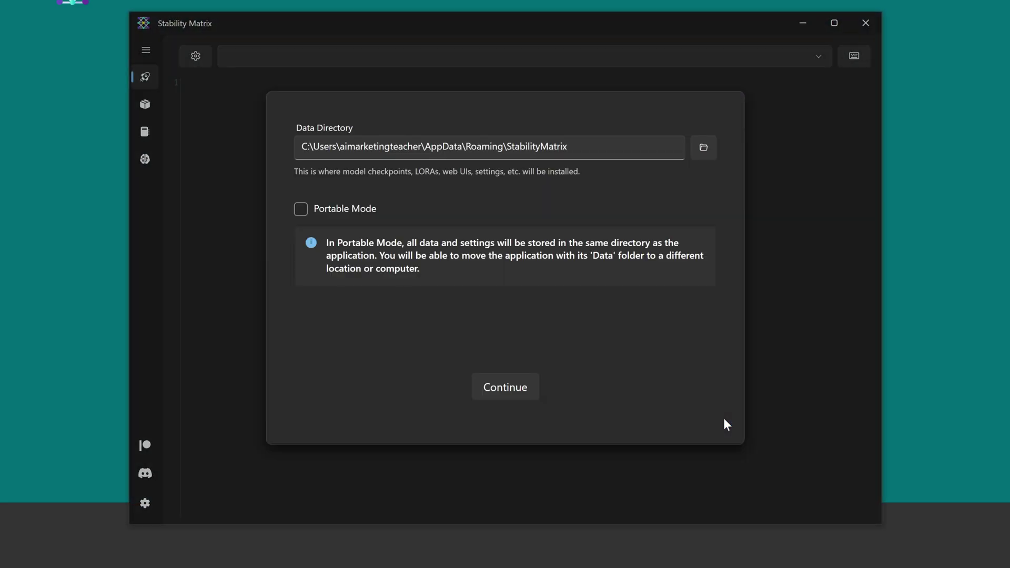
{"action": "left_click", "coordinate": [518, 388]}
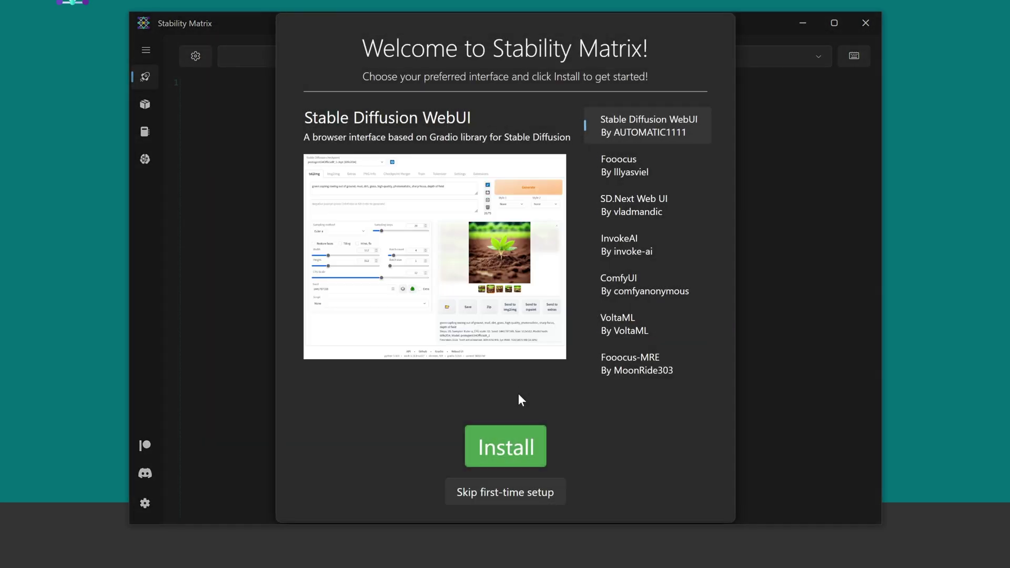
Preview the available packages, then select and install Stable Diffusion WebUI
{"action": "left_click", "coordinate": [651, 165]}
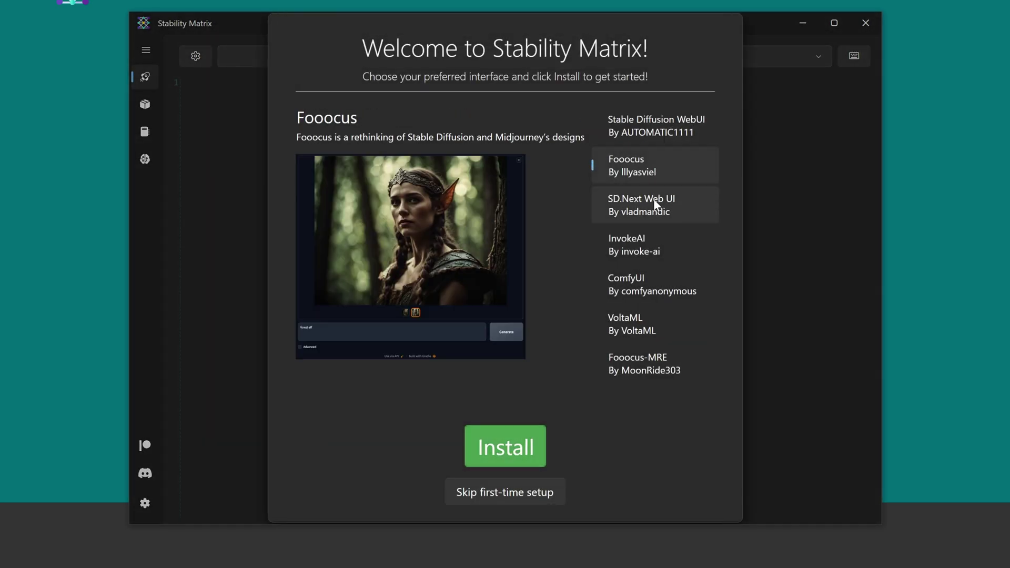
{"action": "left_click", "coordinate": [626, 205]}
{"action": "left_click", "coordinate": [645, 243]}
{"action": "left_click", "coordinate": [639, 288]}
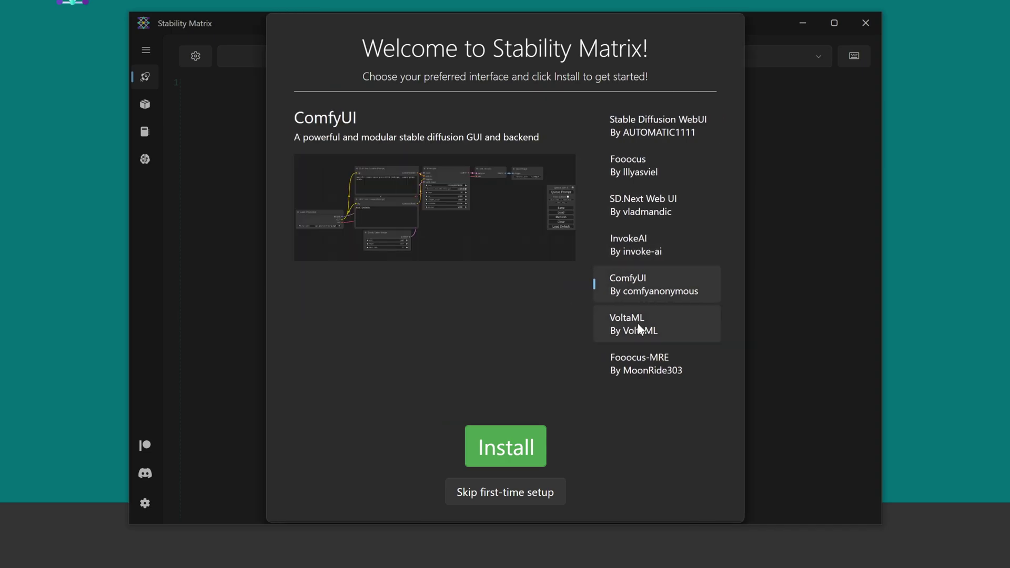
{"action": "left_click", "coordinate": [646, 328]}
{"action": "left_click", "coordinate": [636, 355]}
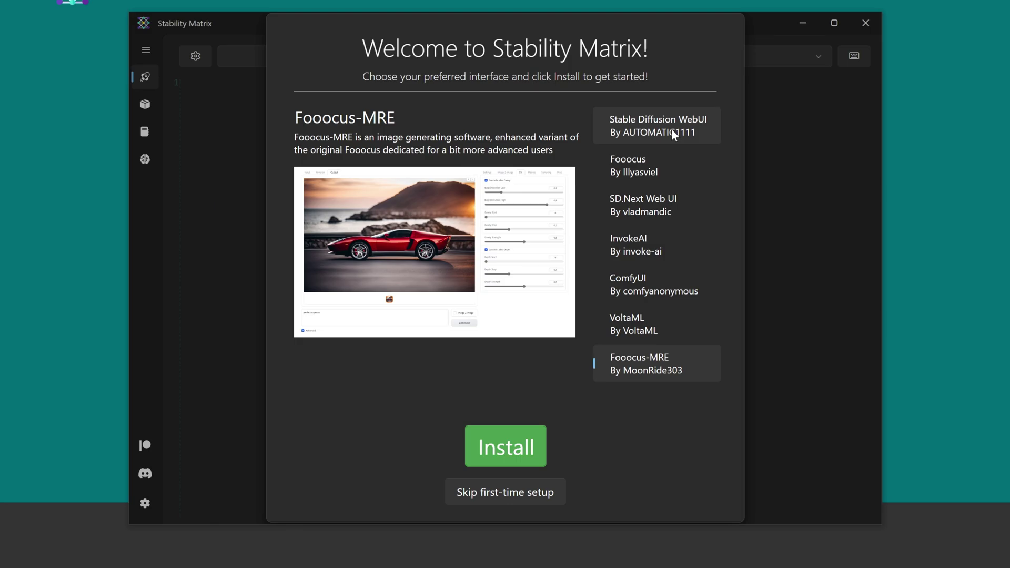
{"action": "left_click", "coordinate": [671, 128]}
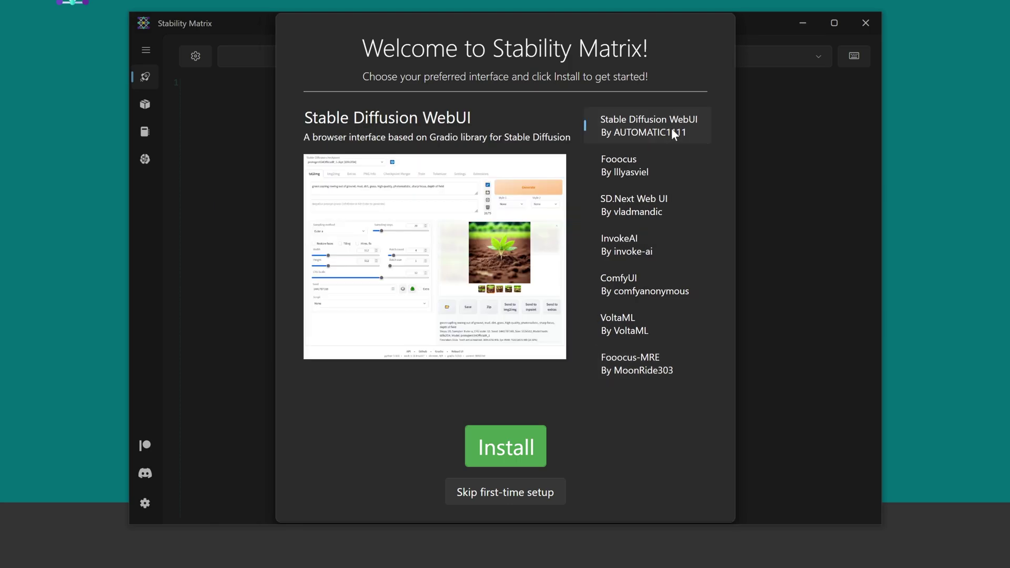
{"action": "left_click", "coordinate": [510, 444]}
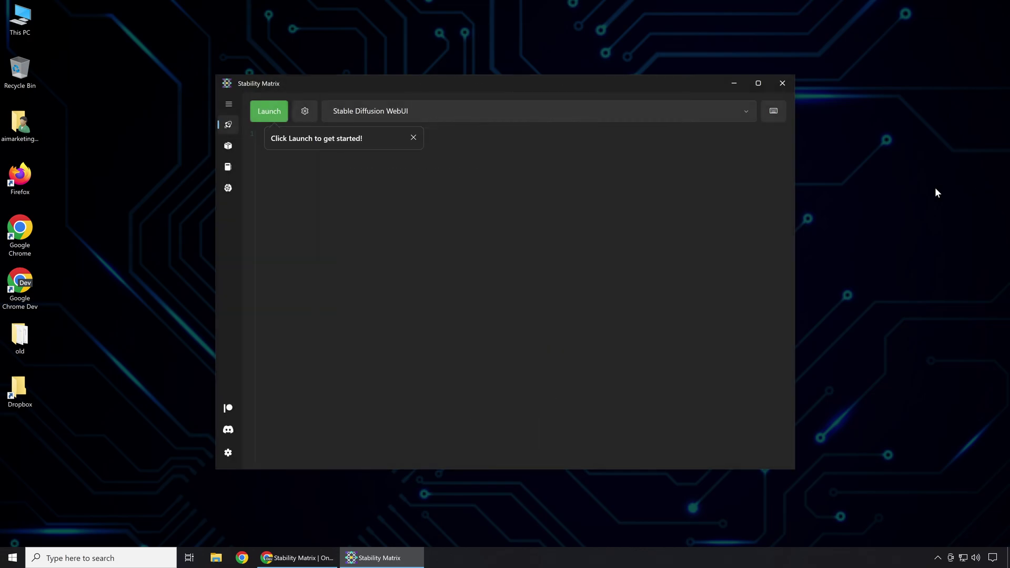
Dismiss the tip and launch Stable Diffusion WebUI, then open its checkpoint list
{"action": "left_click", "coordinate": [413, 138]}
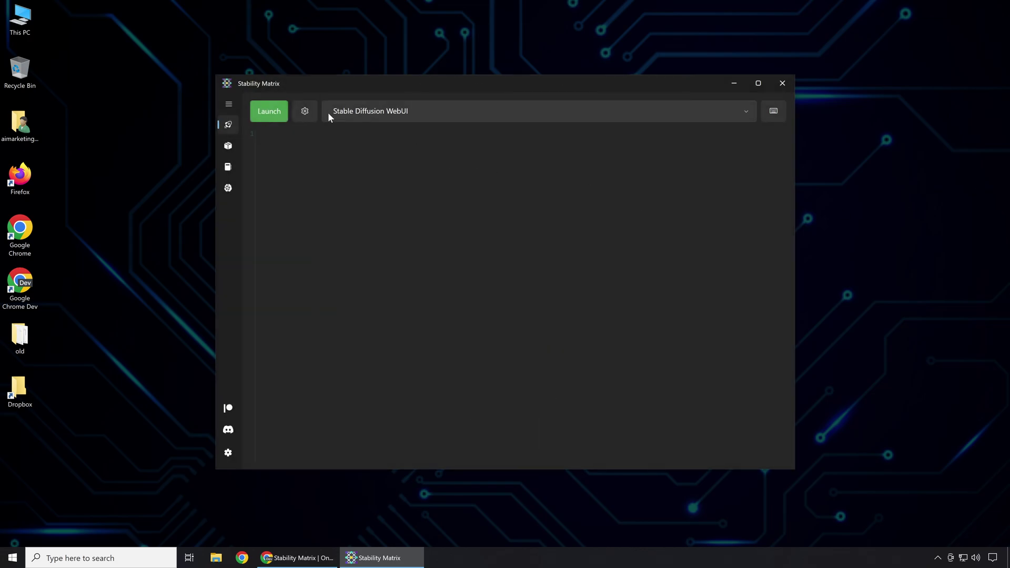
{"action": "left_click", "coordinate": [282, 112]}
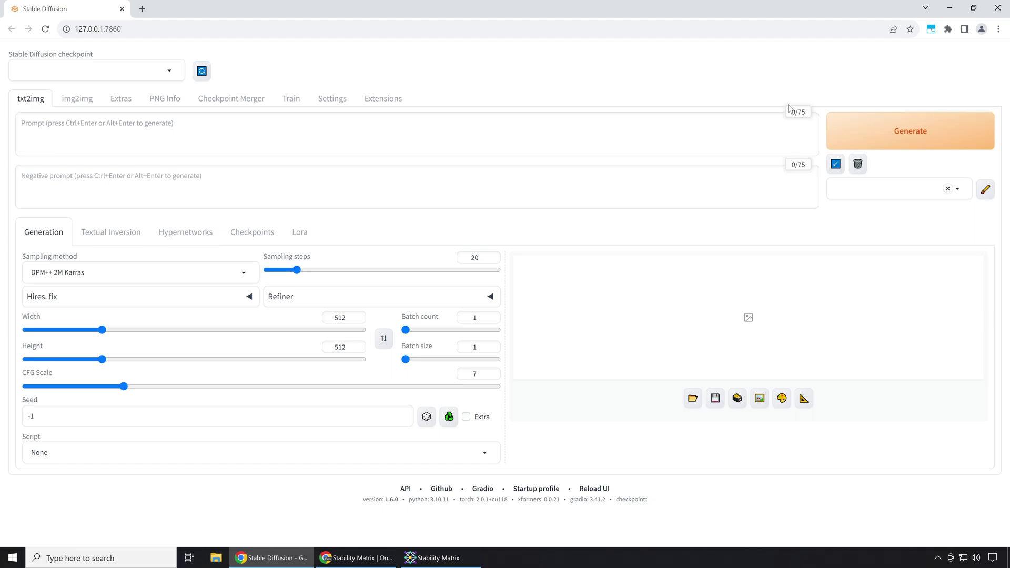
{"action": "left_click", "coordinate": [172, 76]}
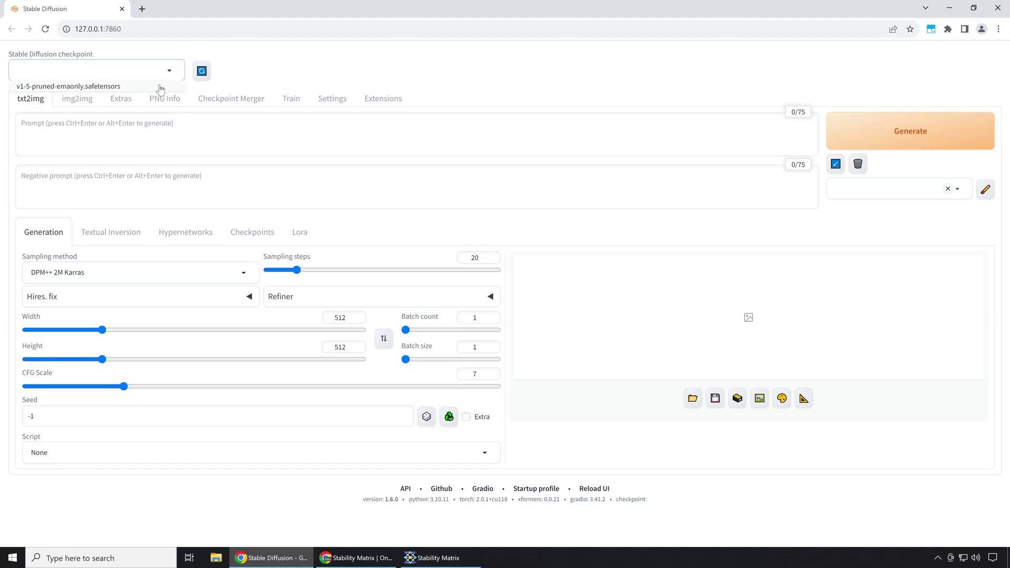
Generate a 'cute kitten' image with v1-5-pruned-emaonly.safetensors and view it full screen
{"action": "left_click", "coordinate": [158, 86]}
{"action": "left_click", "coordinate": [188, 130]}
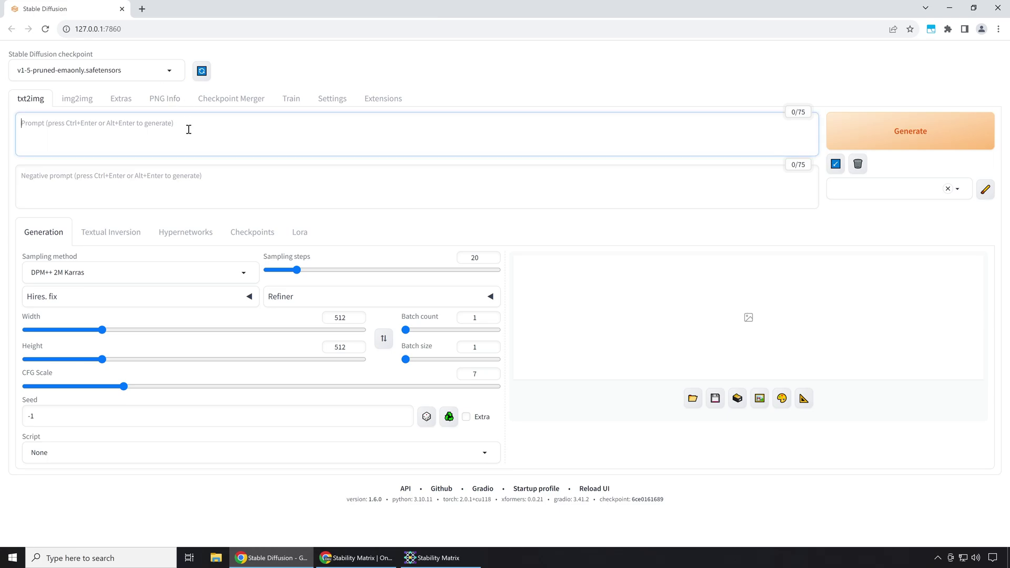
{"action": "type", "text": "cute kitten"}
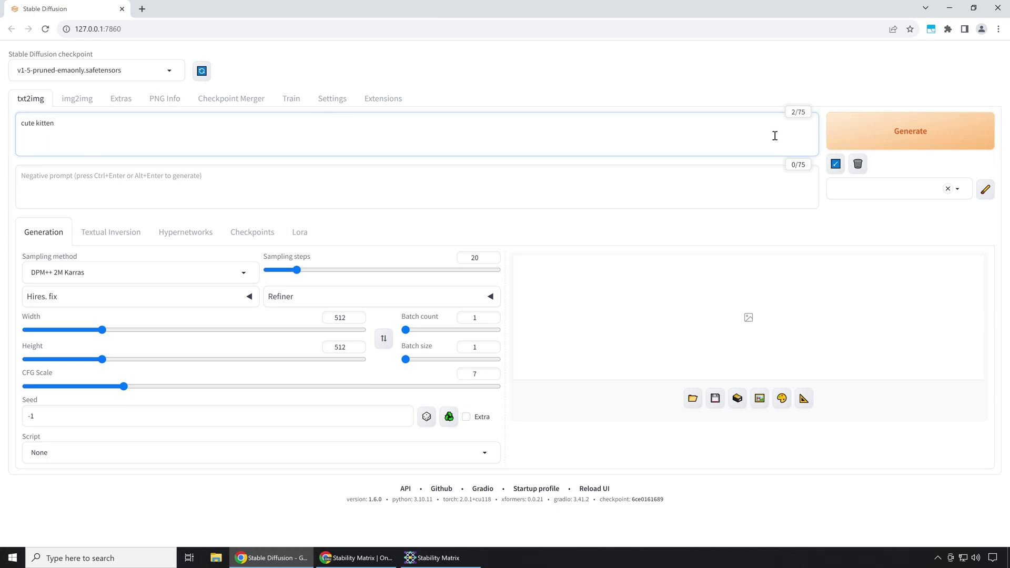
{"action": "key", "text": "ctrl+Return"}
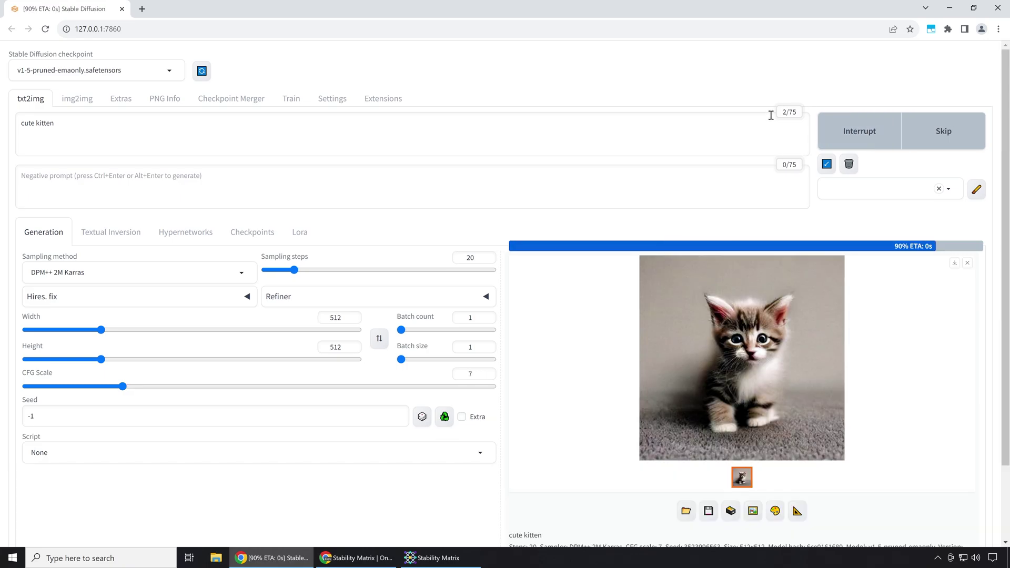
{"action": "left_click", "coordinate": [759, 312]}
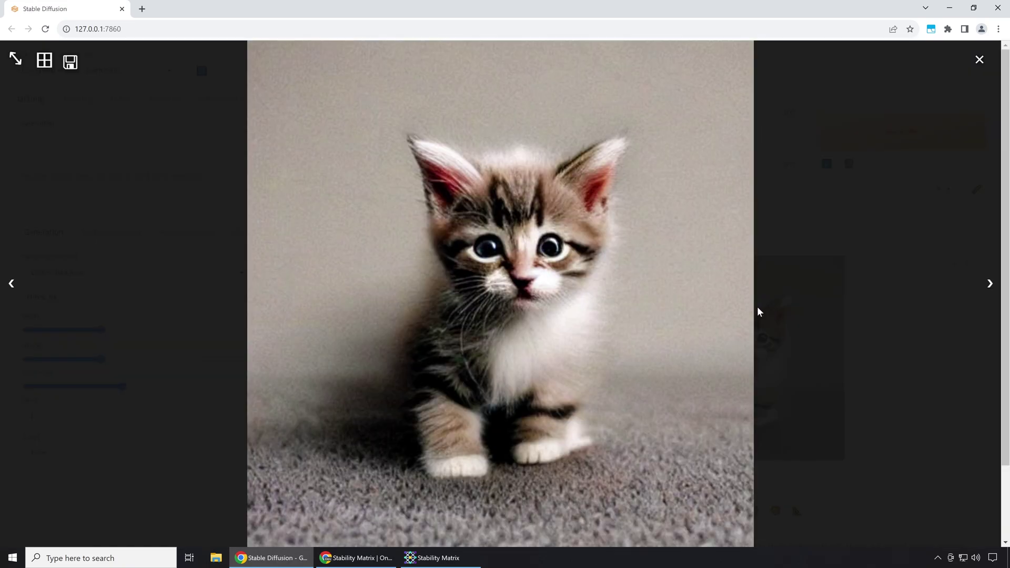
{"action": "left_click", "coordinate": [981, 62]}
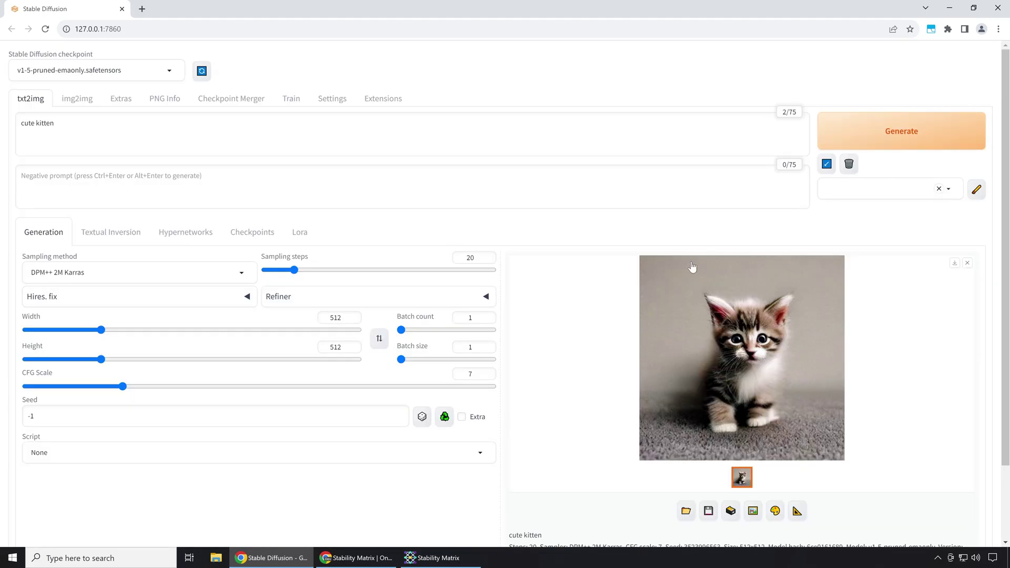
Stop the running WebUI and close its launch options without saving
{"action": "left_click", "coordinate": [466, 557]}
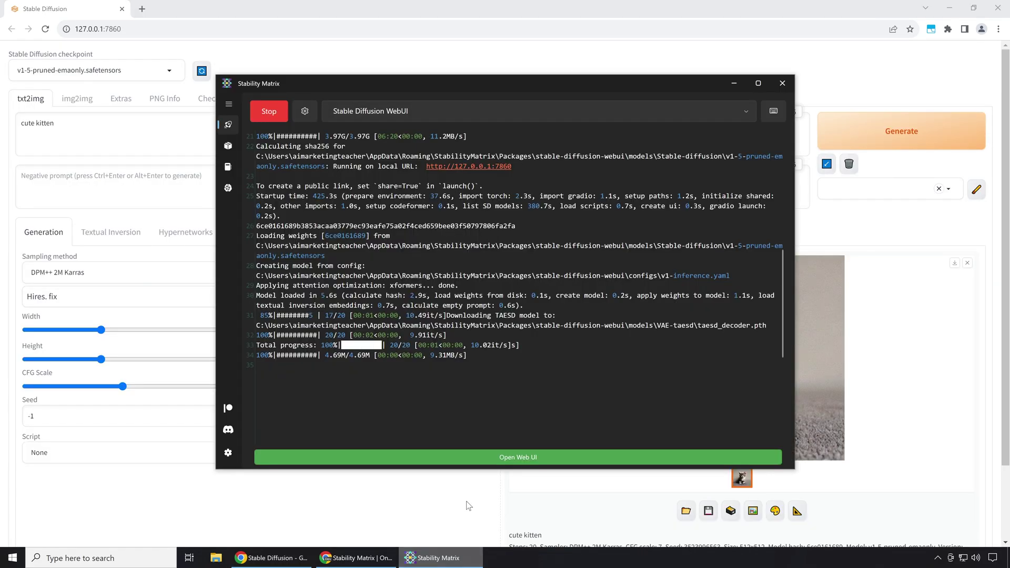
{"action": "left_click", "coordinate": [266, 113]}
{"action": "left_click", "coordinate": [304, 111]}
{"action": "scroll", "coordinate": [500, 226], "scroll_direction": "down", "scroll_amount": 2}
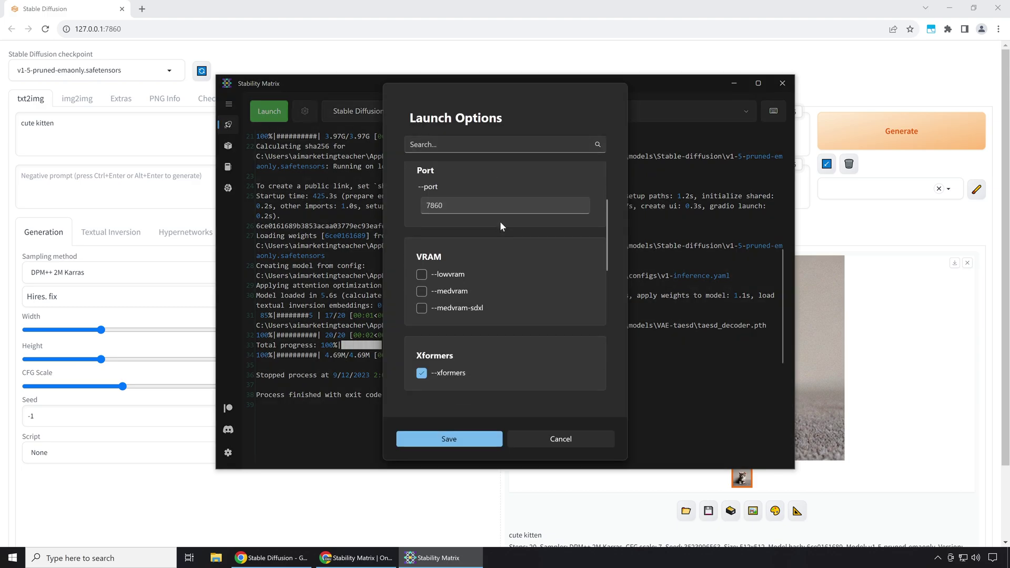
{"action": "scroll", "coordinate": [499, 223], "scroll_direction": "down", "scroll_amount": 1}
{"action": "left_click", "coordinate": [421, 221]}
{"action": "scroll", "coordinate": [494, 213], "scroll_direction": "down", "scroll_amount": 7}
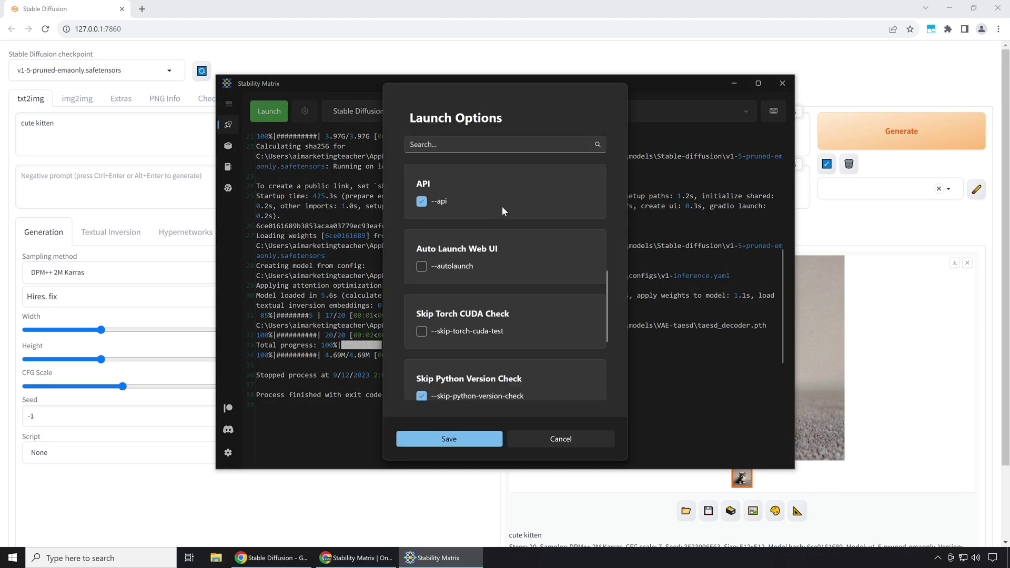
{"action": "left_click", "coordinate": [536, 438]}
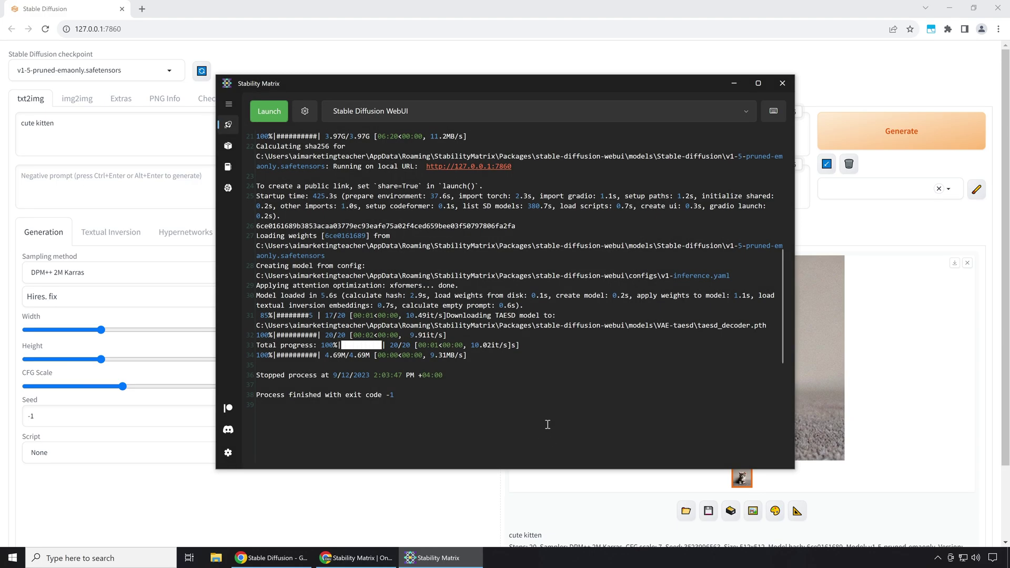
Open the package's outputs\txt2img-images folder in File Explorer, then go to the Model Browser
{"action": "left_click", "coordinate": [228, 147]}
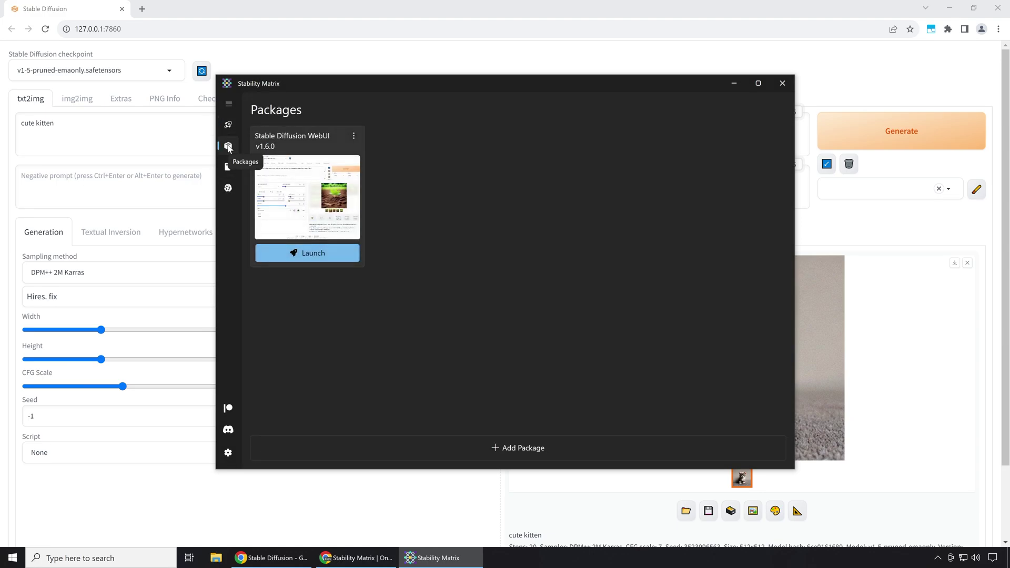
{"action": "left_click", "coordinate": [353, 136]}
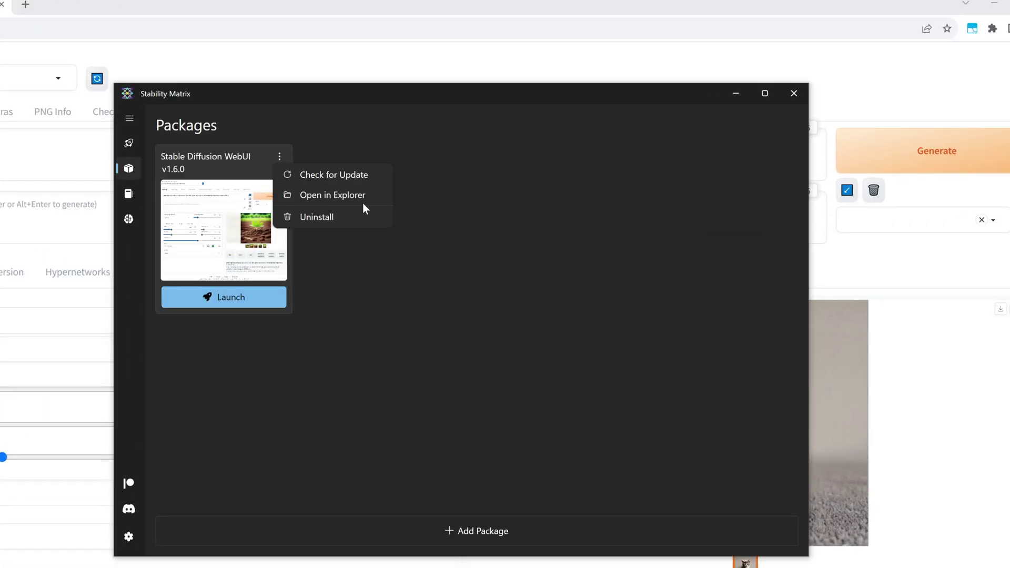
{"action": "left_click", "coordinate": [423, 174]}
{"action": "scroll", "coordinate": [307, 309], "scroll_direction": "down", "scroll_amount": 2}
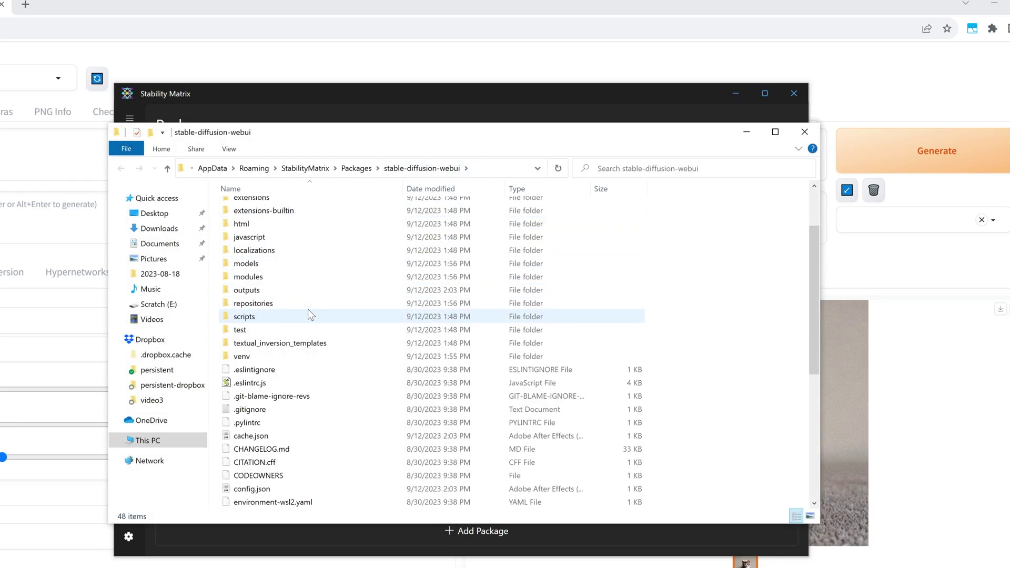
{"action": "double_click", "coordinate": [304, 290]}
{"action": "double_click", "coordinate": [301, 210]}
{"action": "left_click", "coordinate": [746, 132]}
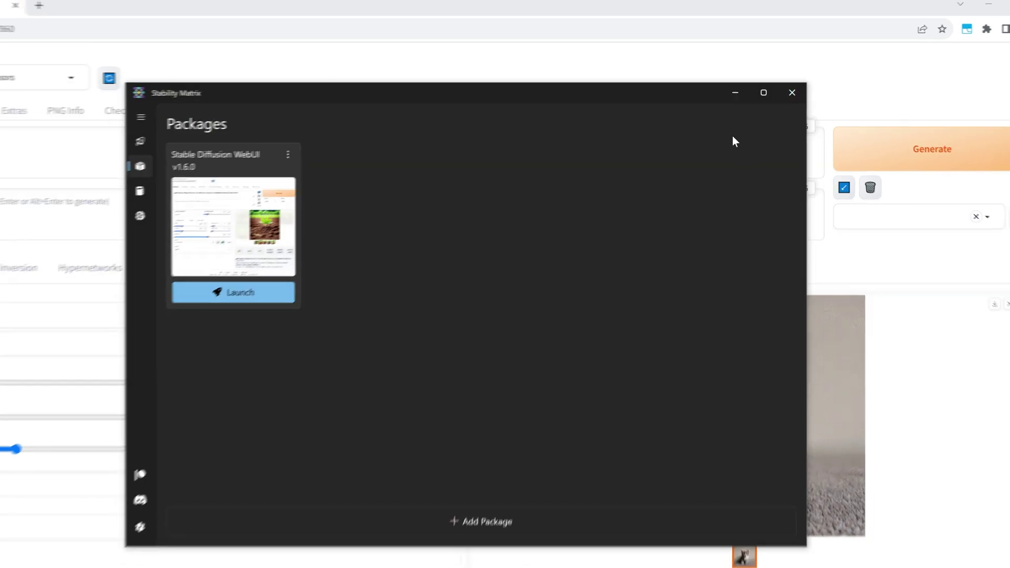
{"action": "left_click", "coordinate": [129, 219]}
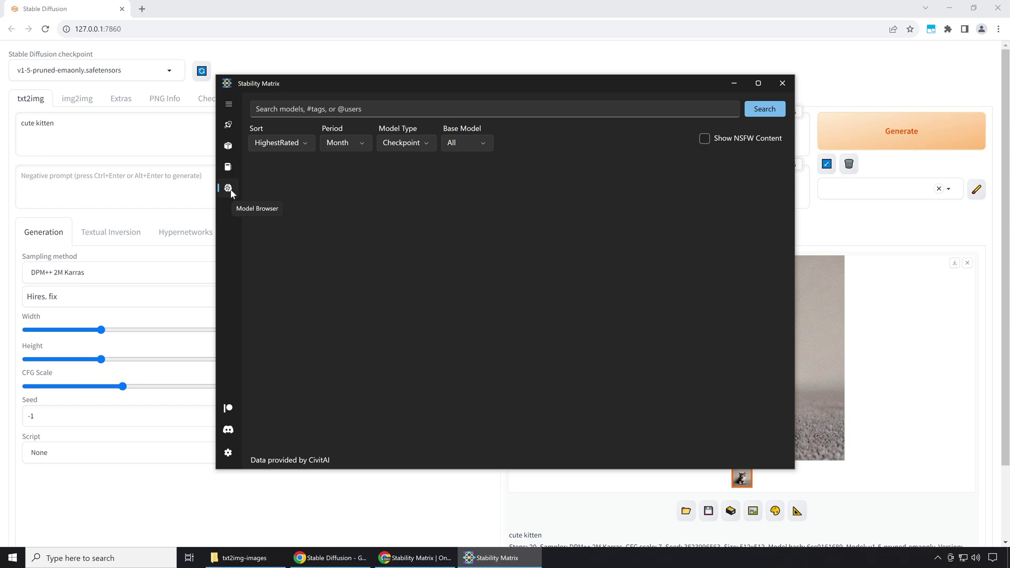
Search CivitAI checkpoints and download the latest epiCRealism checkpoint
{"action": "left_click", "coordinate": [771, 112]}
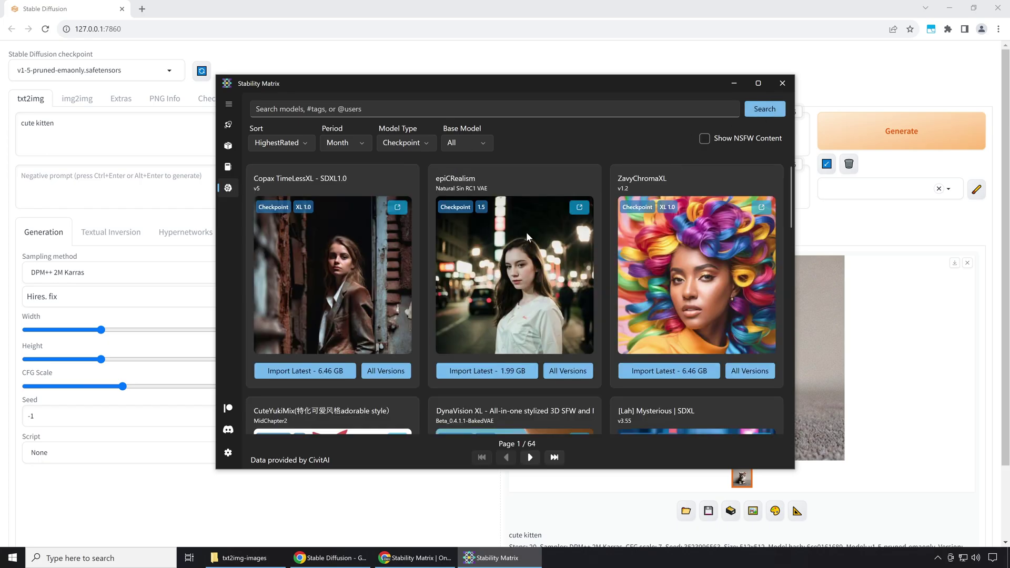
{"action": "scroll", "coordinate": [526, 231], "scroll_direction": "down", "scroll_amount": 15}
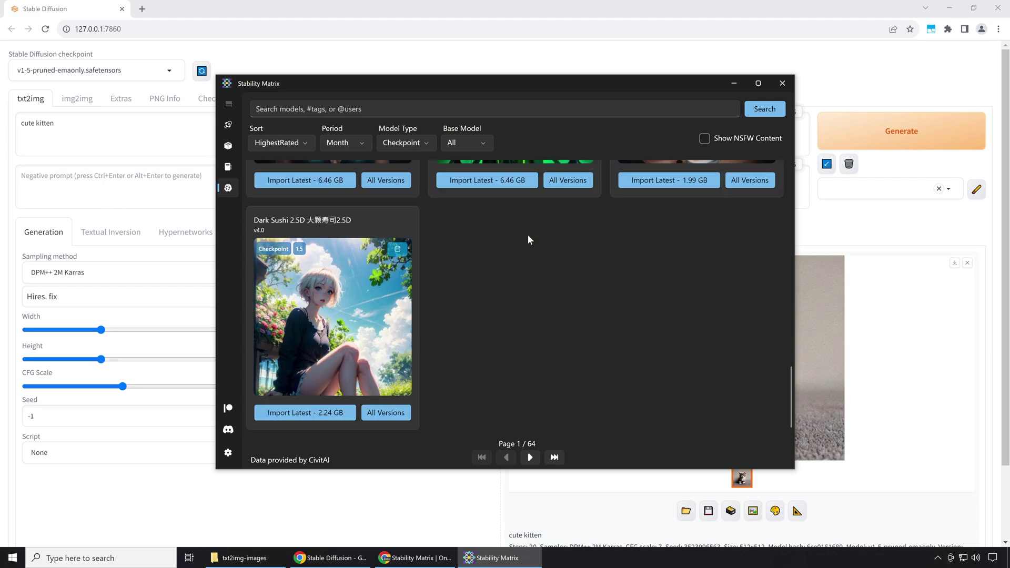
{"action": "scroll", "coordinate": [528, 235], "scroll_direction": "up", "scroll_amount": 3}
{"action": "left_click", "coordinate": [708, 338]}
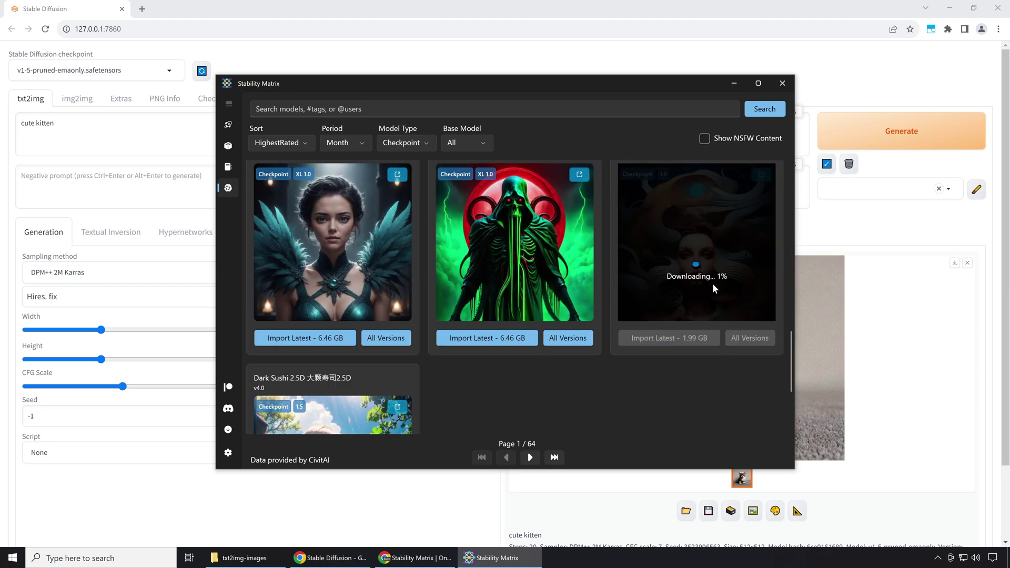
Sort the Model Browser results by MostDownloaded
{"action": "left_click", "coordinate": [465, 143]}
{"action": "left_click", "coordinate": [405, 142]}
{"action": "left_click", "coordinate": [344, 143]}
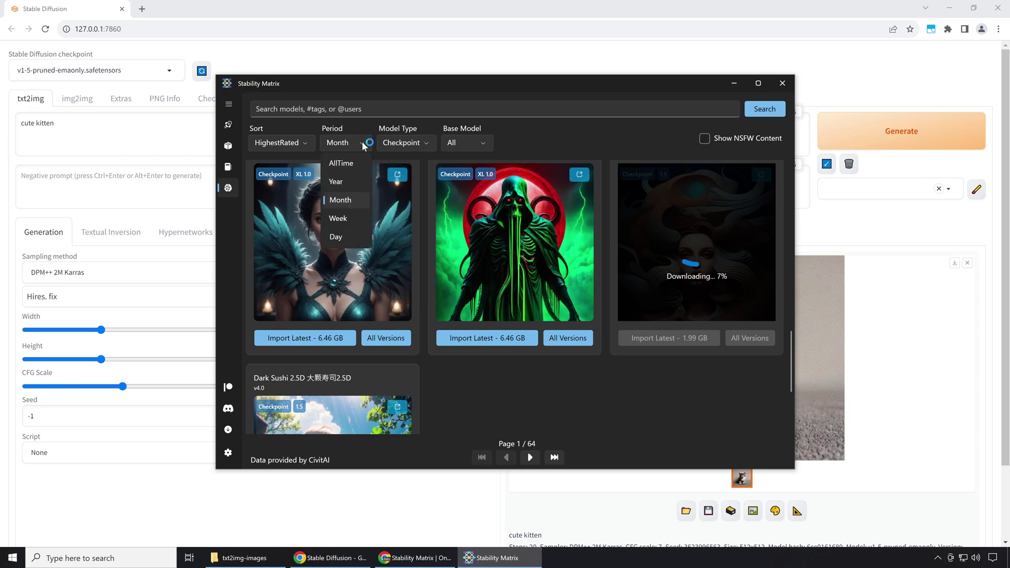
{"action": "left_click", "coordinate": [281, 143]}
{"action": "left_click", "coordinate": [282, 181]}
{"action": "scroll", "coordinate": [447, 258], "scroll_direction": "down", "scroll_amount": 1}
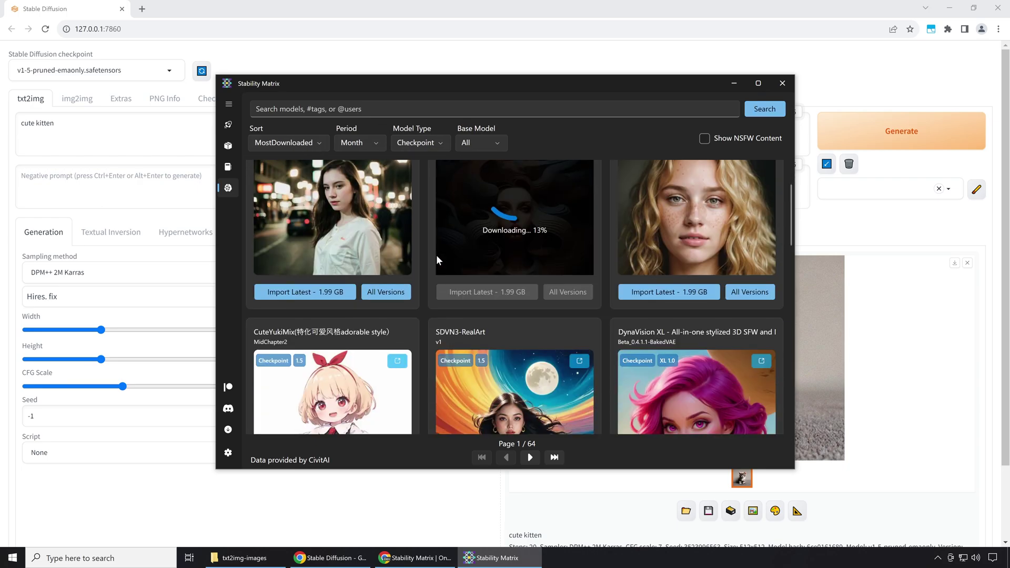
{"action": "scroll", "coordinate": [416, 248], "scroll_direction": "up", "scroll_amount": 1}
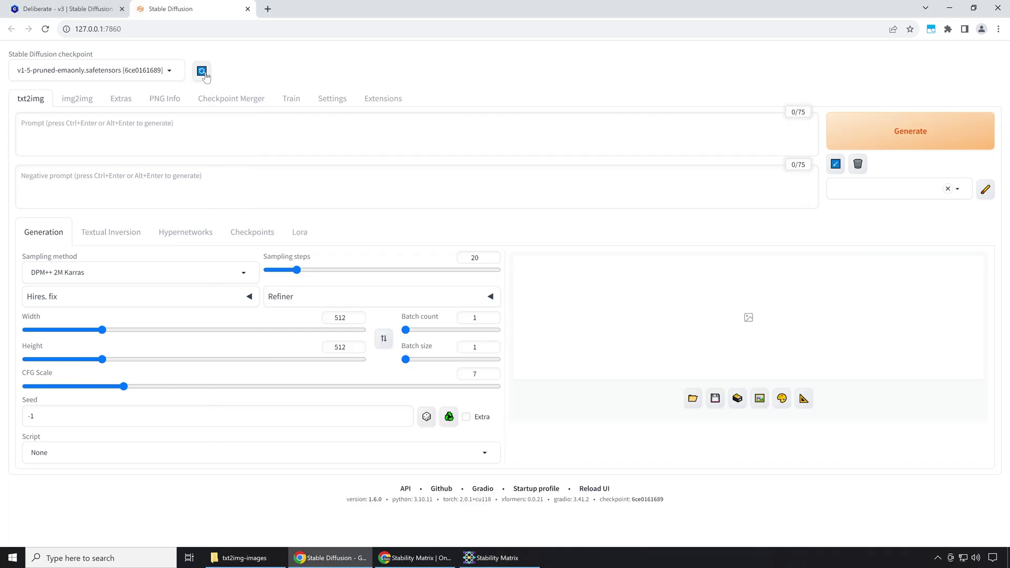
Load deliberate_v3 in the WebUI and copy the red-haired example's generation data from Civitai
{"action": "left_click", "coordinate": [170, 72]}
{"action": "left_click", "coordinate": [155, 87]}
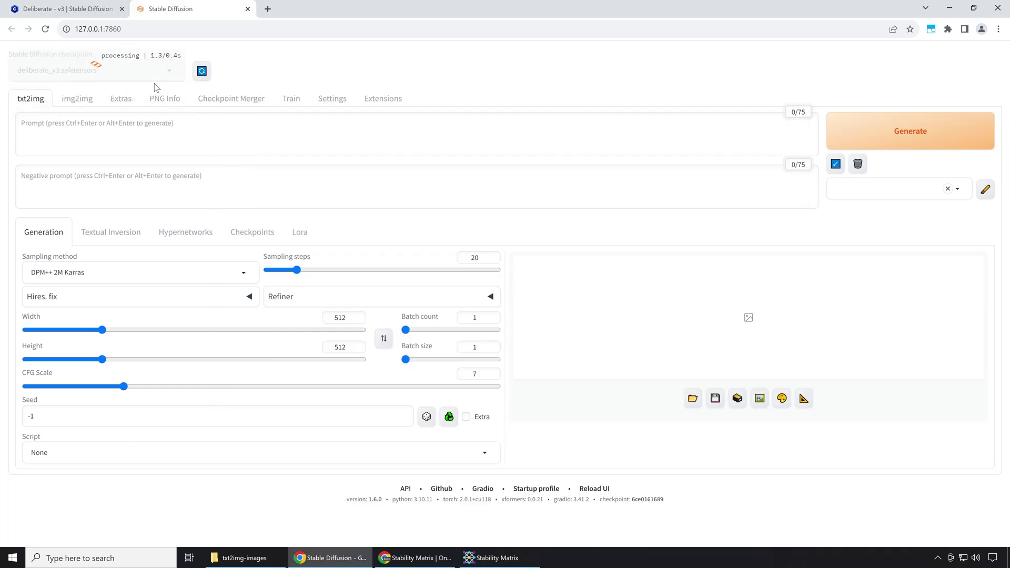
{"action": "key", "text": "ctrl+1"}
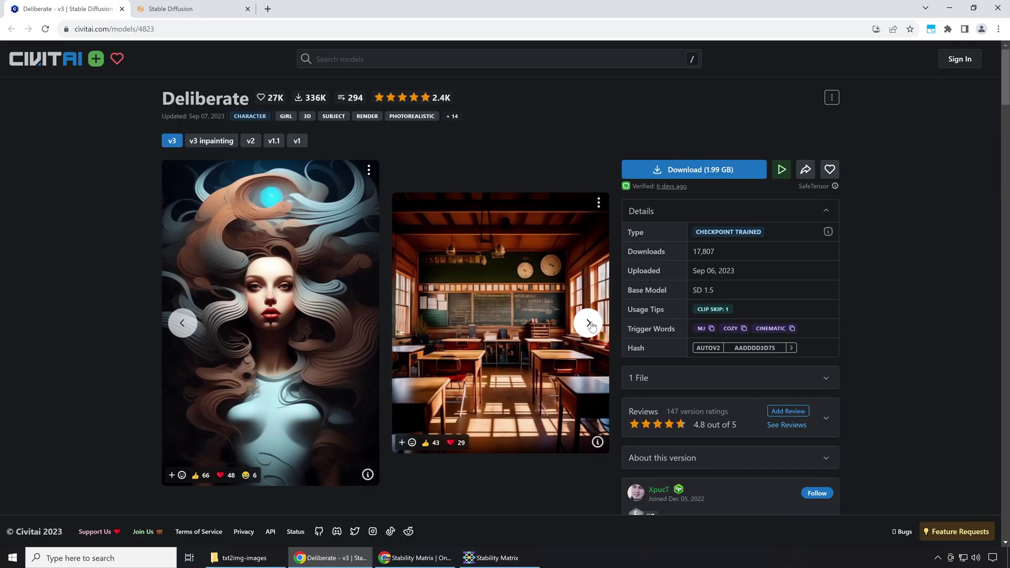
{"action": "left_click", "coordinate": [588, 323]}
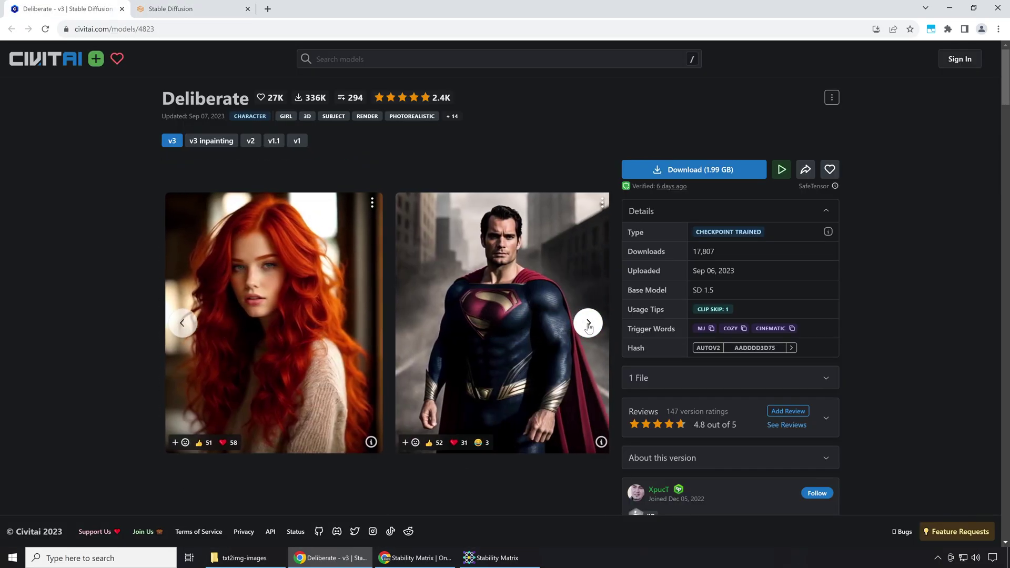
{"action": "left_click", "coordinate": [367, 443]}
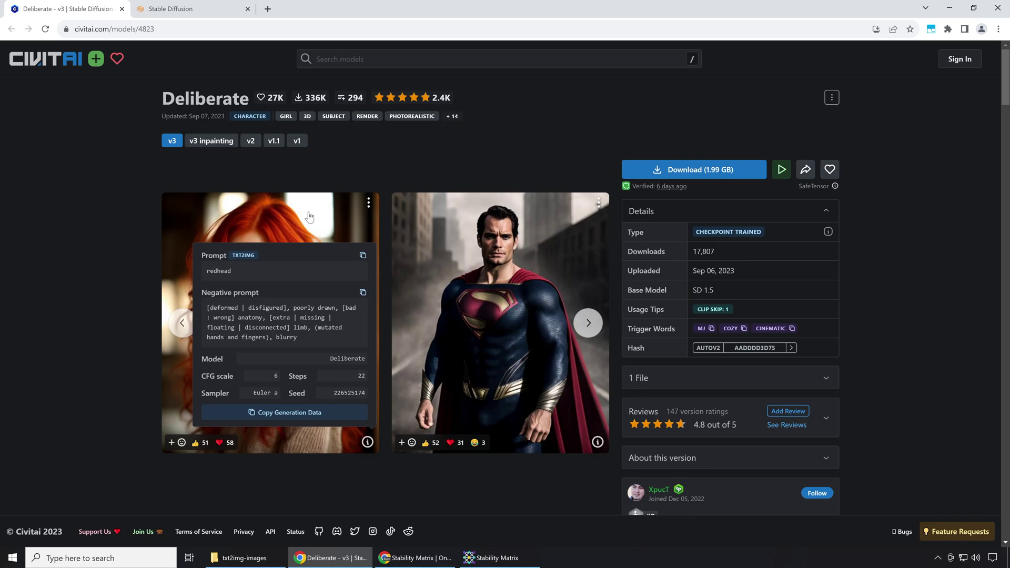
{"action": "left_click", "coordinate": [327, 413]}
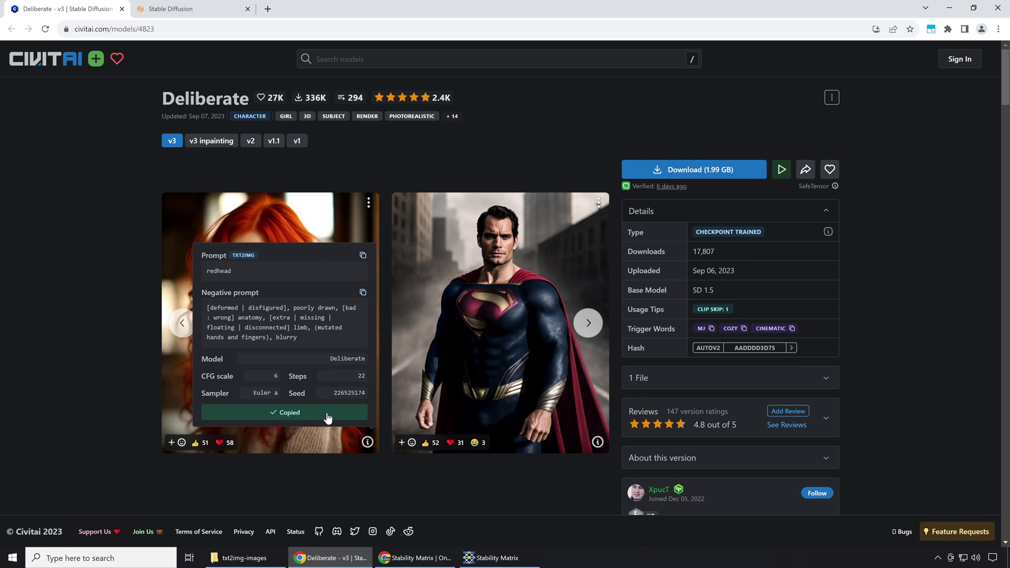
{"action": "left_click", "coordinate": [199, 13]}
Paste the Deliberate 'redhead' generation data into the prompt, apply it at 640x768, and generate
{"action": "key", "text": "ctrl+a"}
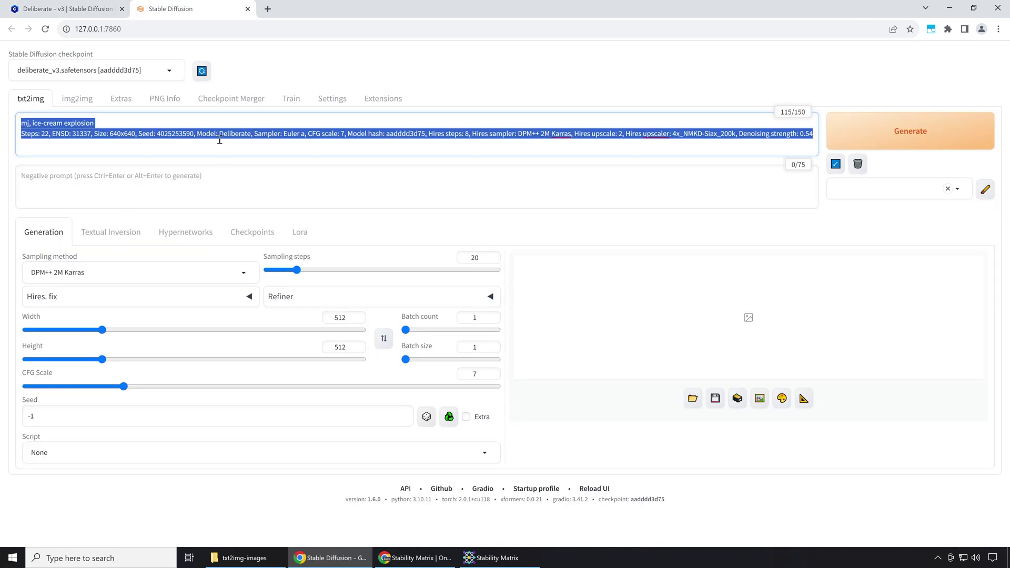
{"action": "key", "text": "ctrl+v"}
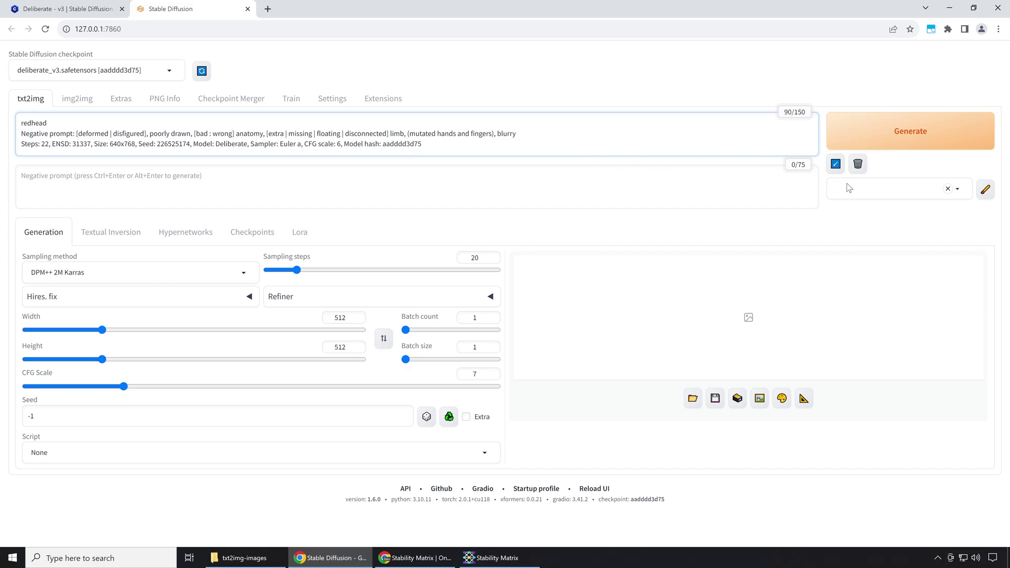
{"action": "left_click", "coordinate": [836, 164]}
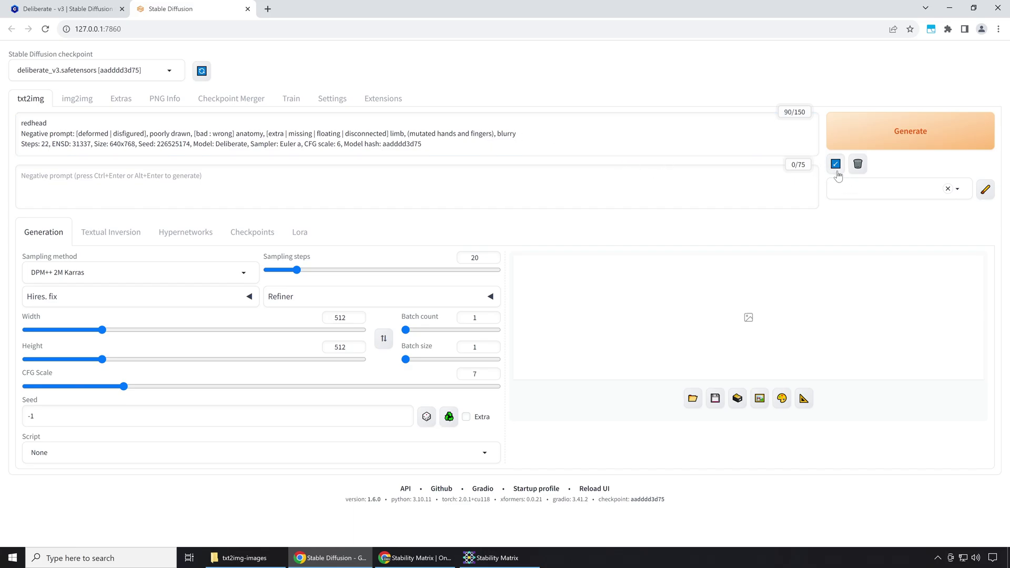
{"action": "left_click", "coordinate": [841, 132]}
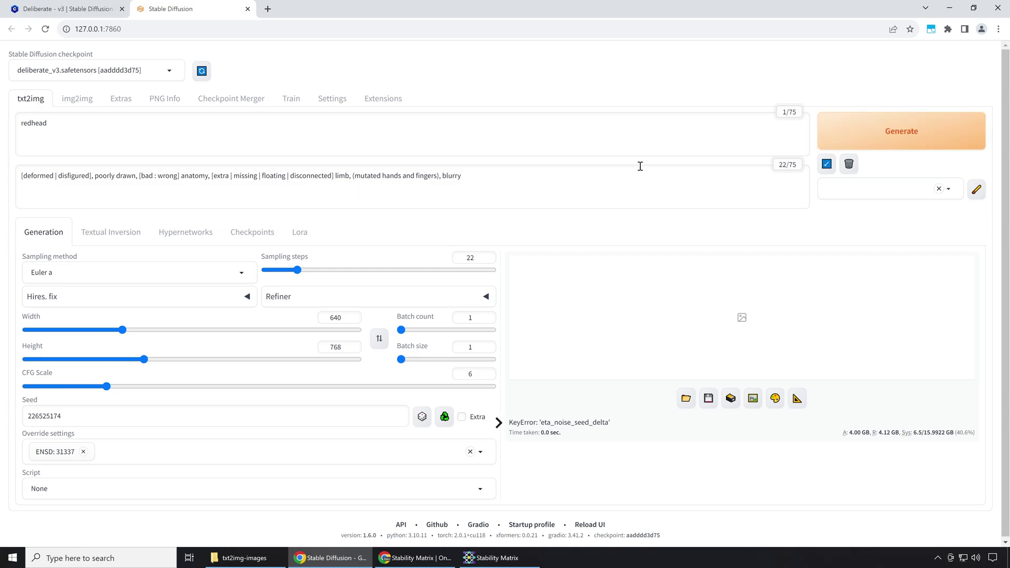
Drop the ENSD override, regenerate, view the portrait, and generate another with a random seed
{"action": "left_click", "coordinate": [83, 451]}
{"action": "left_click", "coordinate": [859, 141]}
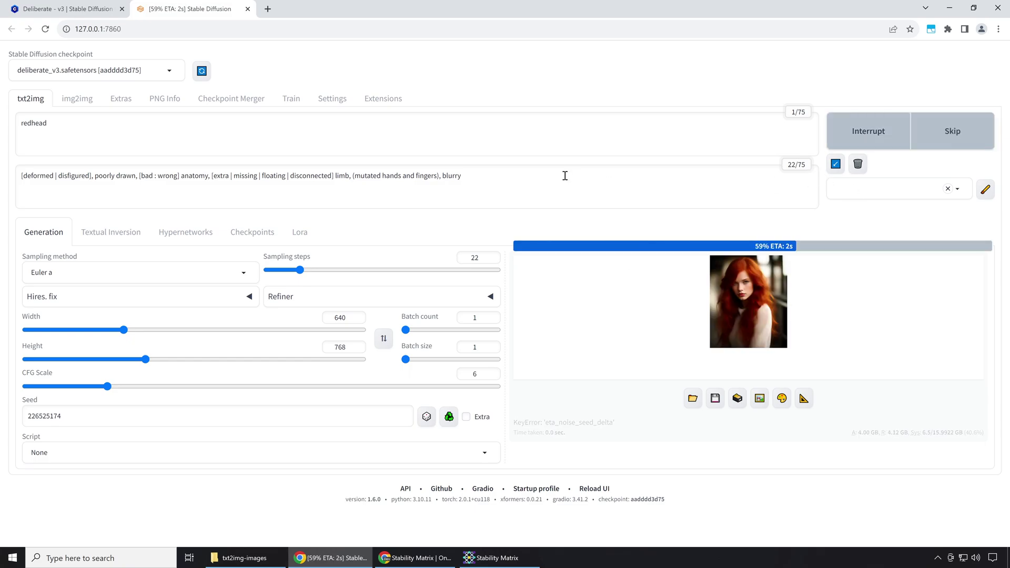
{"action": "left_click", "coordinate": [734, 302]}
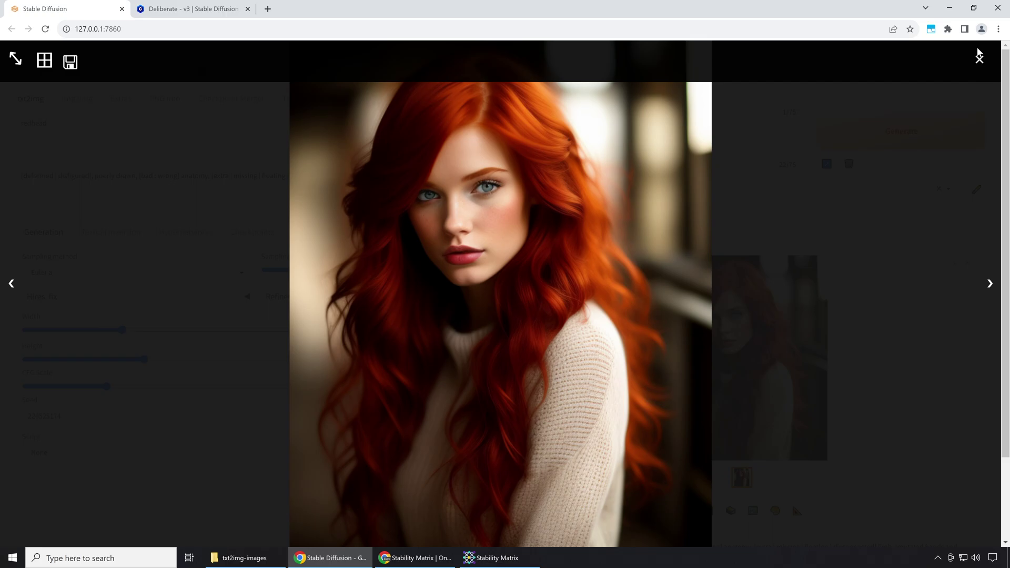
{"action": "left_click_drag", "start_coordinate": [221, 9], "coordinate": [100, 15]}
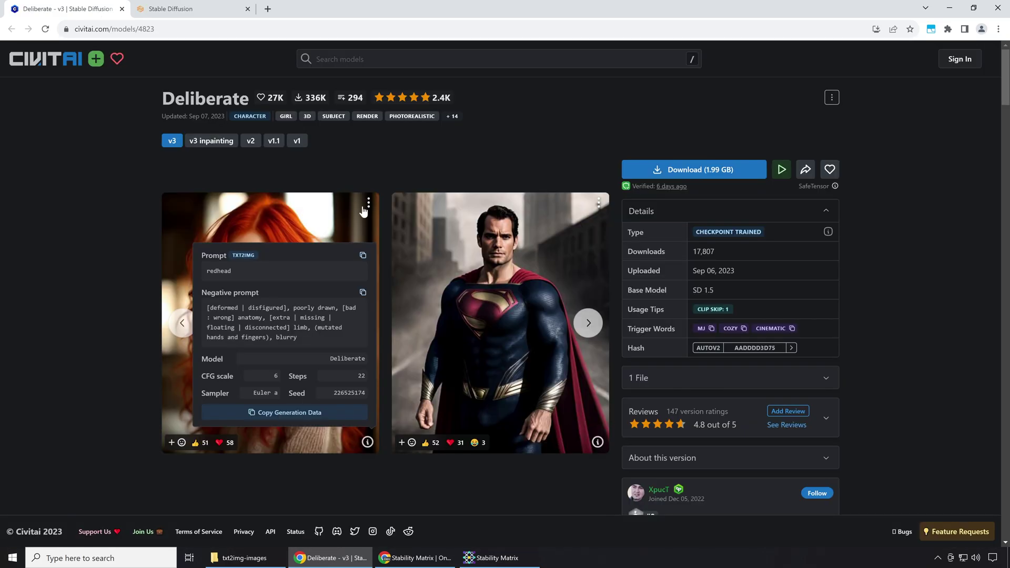
{"action": "key", "text": "ctrl+Tab"}
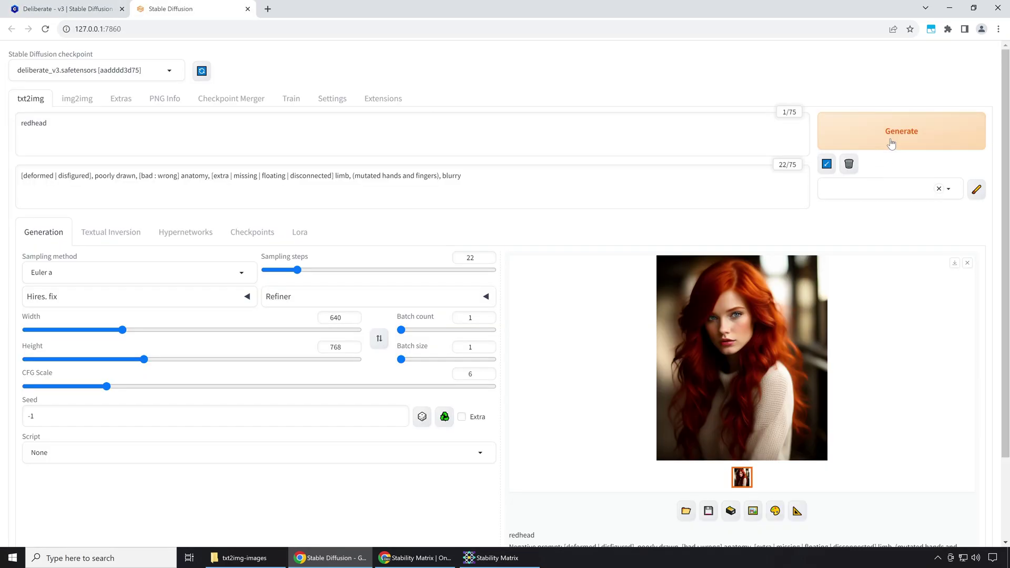
{"action": "left_click", "coordinate": [890, 143]}
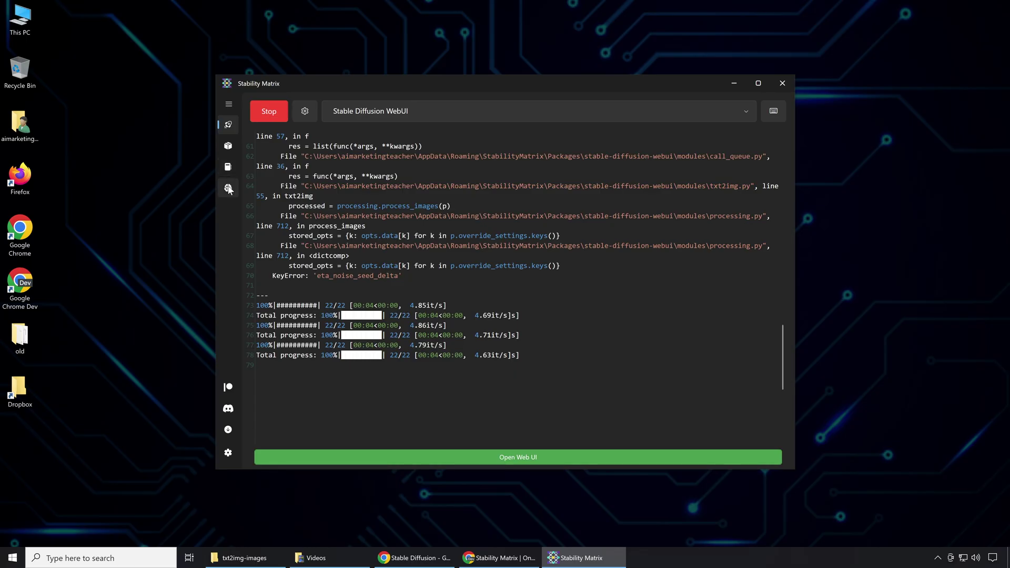
Search the model browser for 'sd xl' checkpoints with the period set to AllTime
{"action": "left_click", "coordinate": [228, 188]}
{"action": "left_click", "coordinate": [327, 108]}
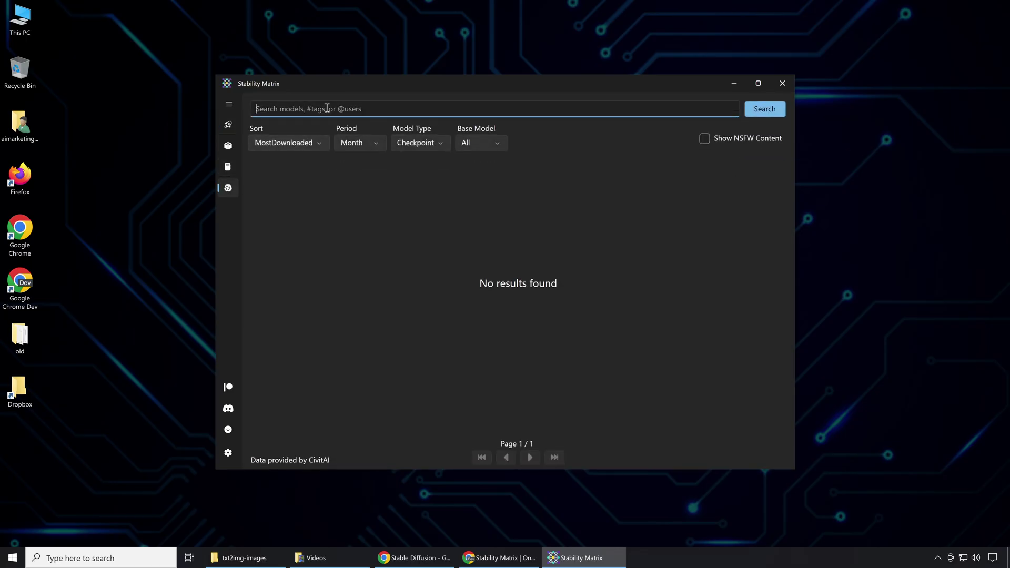
{"action": "type", "text": "sd xl"}
{"action": "left_click", "coordinate": [764, 109]}
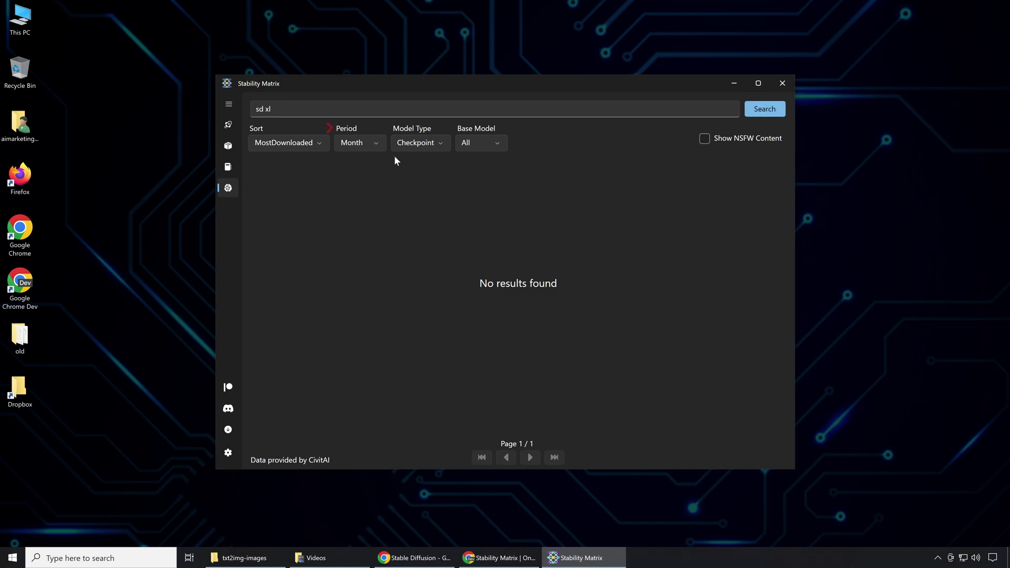
{"action": "left_click", "coordinate": [374, 142]}
{"action": "left_click", "coordinate": [366, 163]}
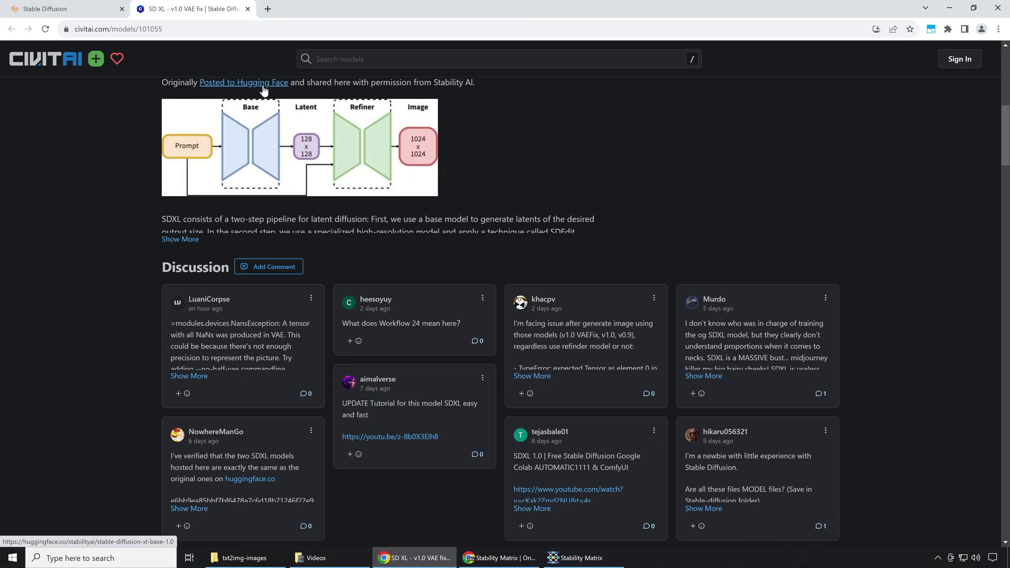
{"action": "scroll", "coordinate": [465, 138], "scroll_direction": "down", "scroll_amount": 2}
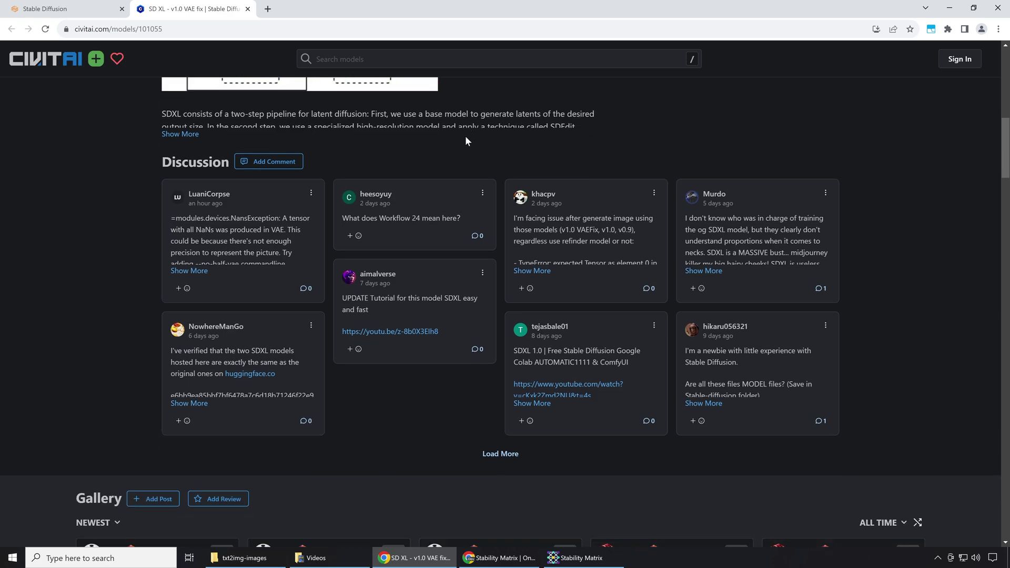
Scroll to the SD XL discussion, select the comment comparing the models, then minimise Chrome
{"action": "left_click_drag", "start_coordinate": [170, 351], "coordinate": [275, 374]}
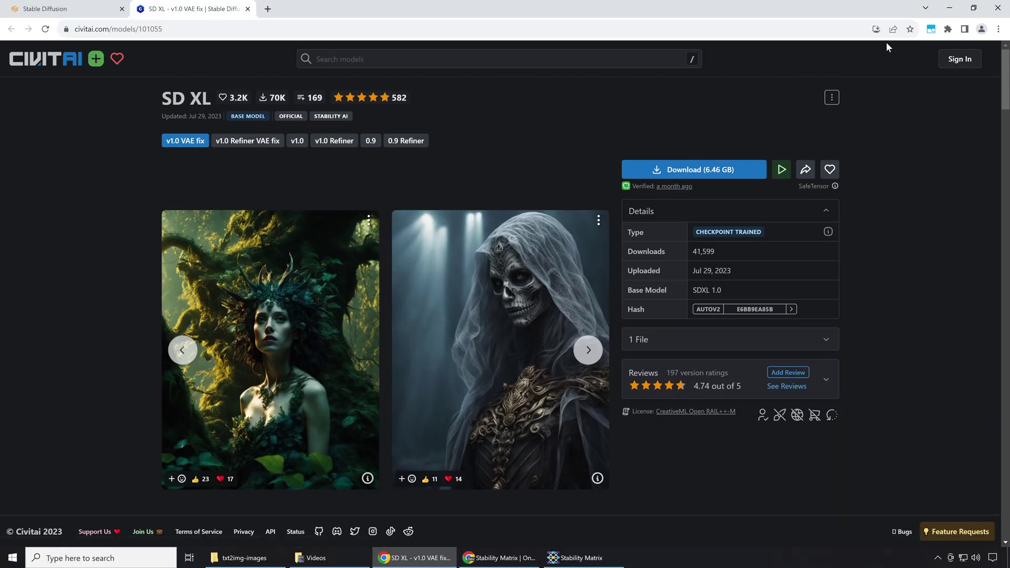
{"action": "left_click", "coordinate": [948, 8]}
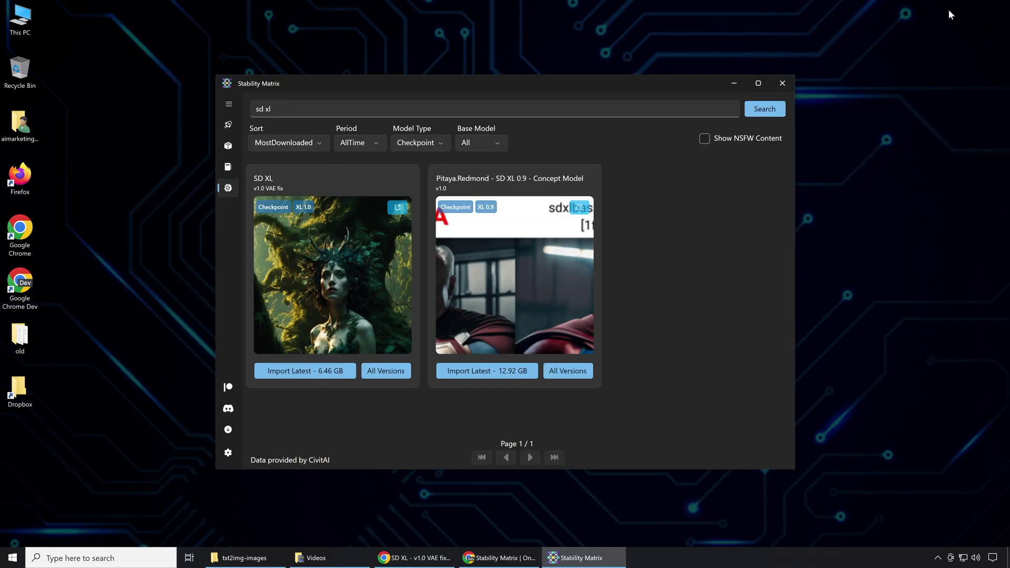
Import the latest SD XL v1.0 VAE fix checkpoint and return to the WebUI in Chrome
{"action": "left_click", "coordinate": [330, 372]}
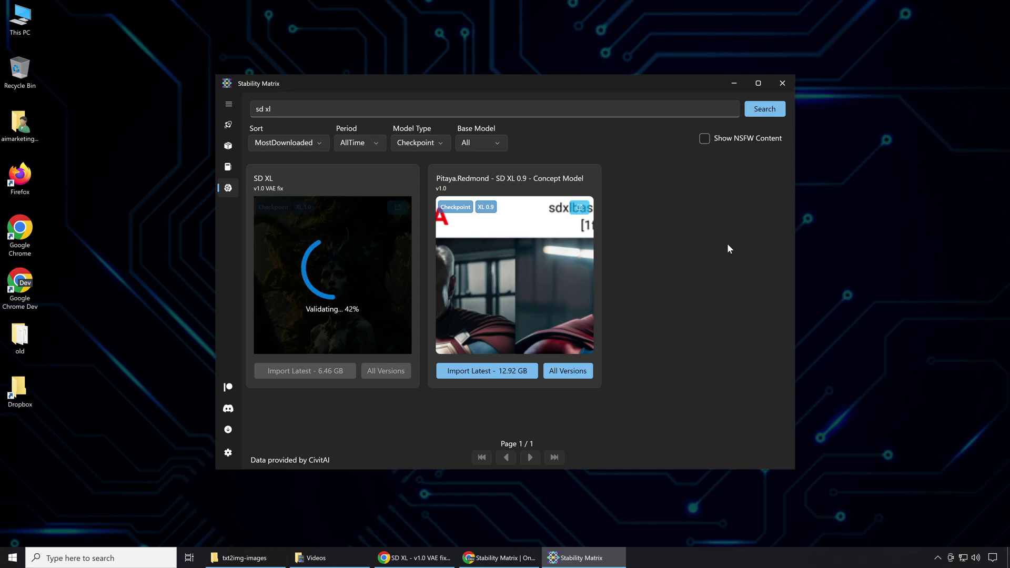
{"action": "left_click", "coordinate": [498, 557]}
Switch the WebUI checkpoint to sdXL_v10VAEFix
{"action": "left_click", "coordinate": [414, 558]}
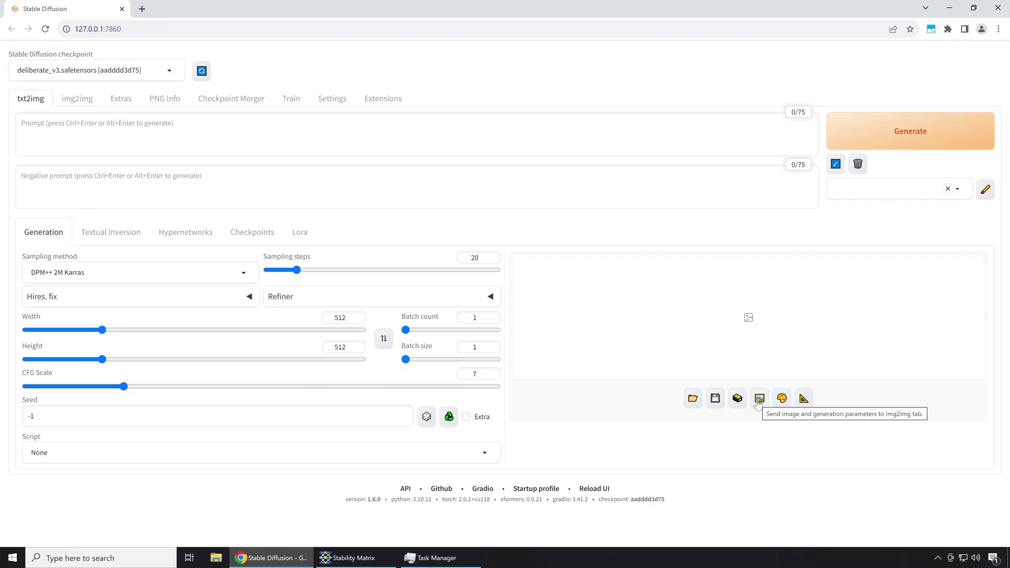
{"action": "left_click", "coordinate": [173, 73]}
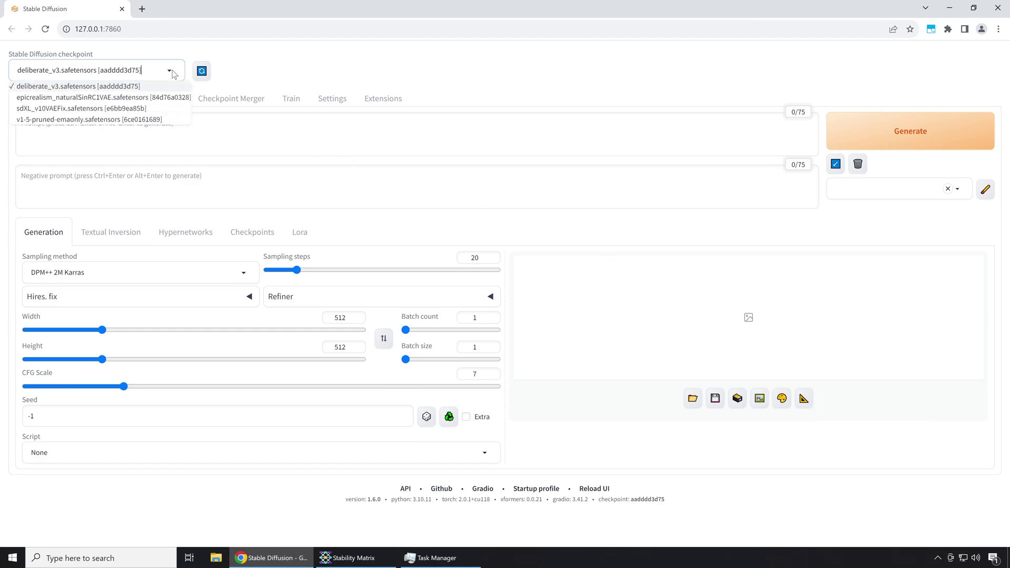
{"action": "left_click", "coordinate": [140, 109]}
Generate a 'cute bengal cat' image at 1024×1024 with 30 sampling steps
{"action": "left_click", "coordinate": [144, 130]}
{"action": "type", "text": "cute bengal cat"}
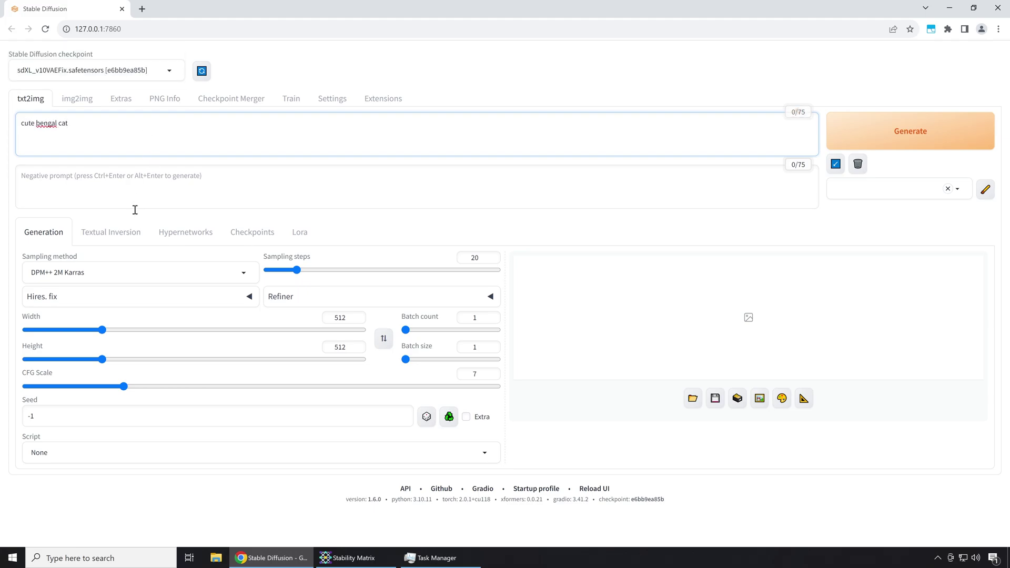
{"action": "mouse_move", "coordinate": [298, 270]}
{"action": "left_mouse_down"}
{"action": "mouse_move", "coordinate": [328, 269]}
{"action": "mouse_move", "coordinate": [312, 270]}
{"action": "left_mouse_up"}
{"action": "double_click", "coordinate": [340, 317]}
{"action": "type", "text": "1024"}
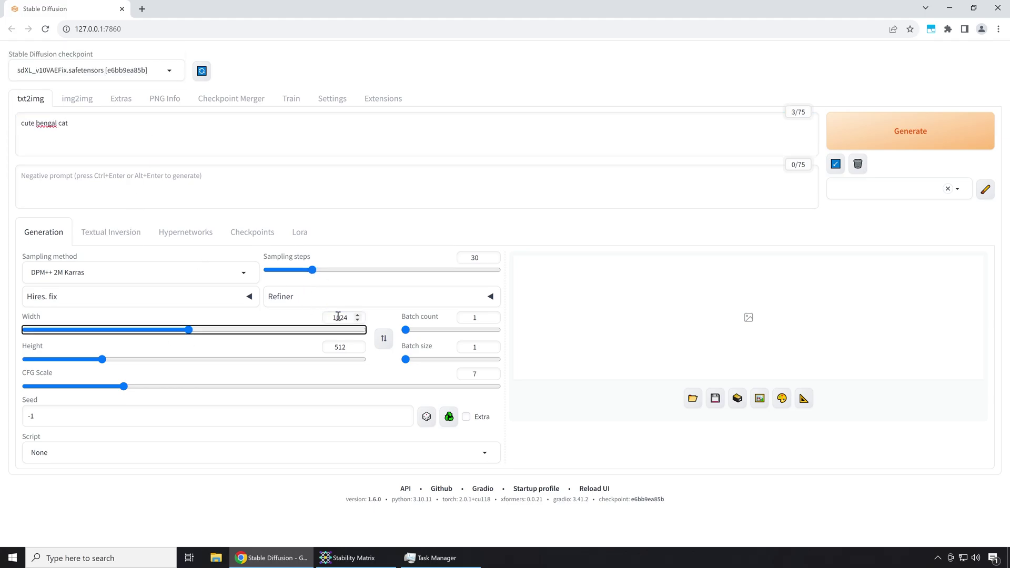
{"action": "key", "text": "Tab"}
{"action": "type", "text": "1024"}
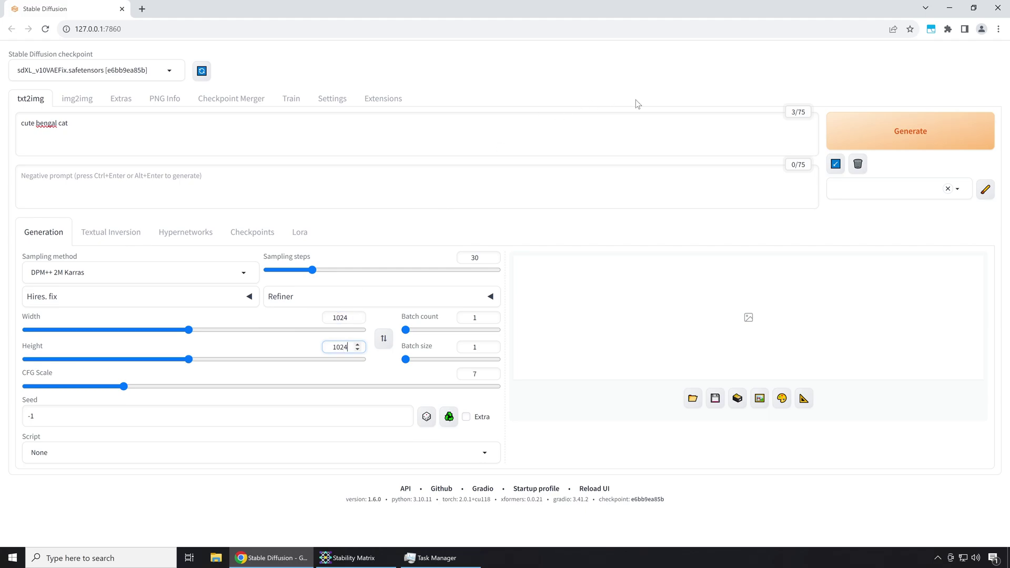
{"action": "left_click", "coordinate": [859, 139]}
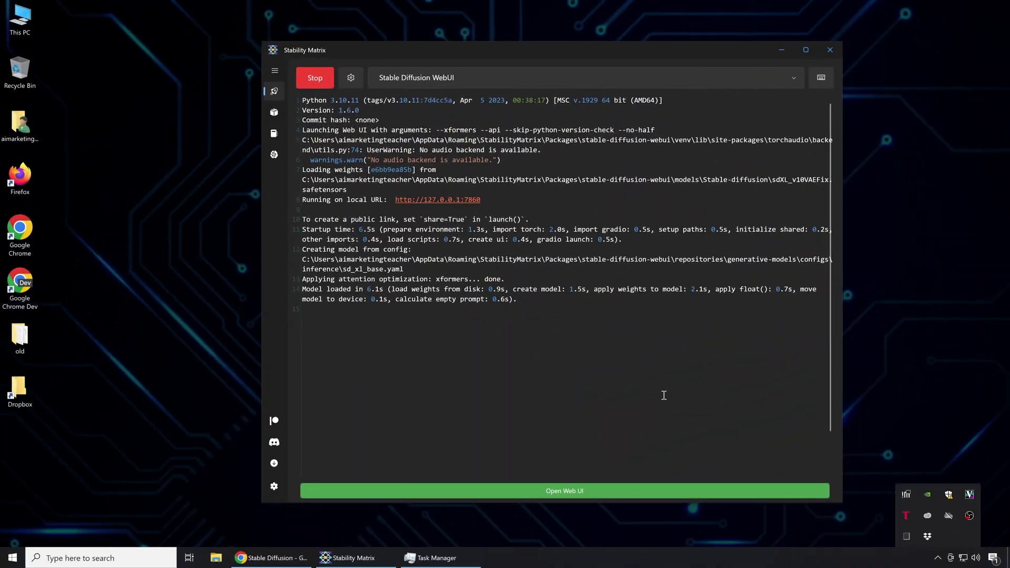
Stop the WebUI, uncheck --no-half in its Launch Options, and save
{"action": "left_click", "coordinate": [309, 84]}
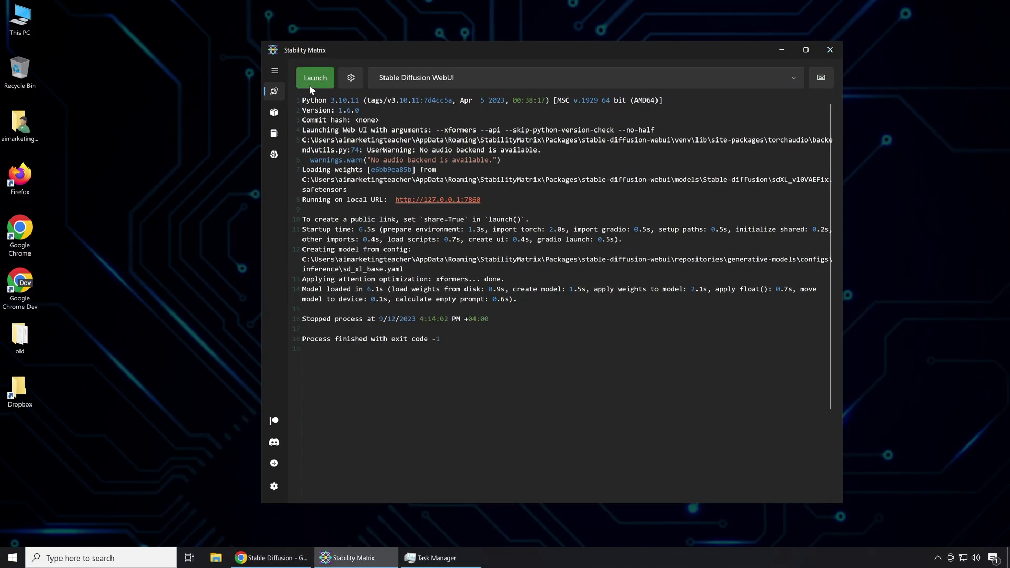
{"action": "left_click", "coordinate": [351, 78]}
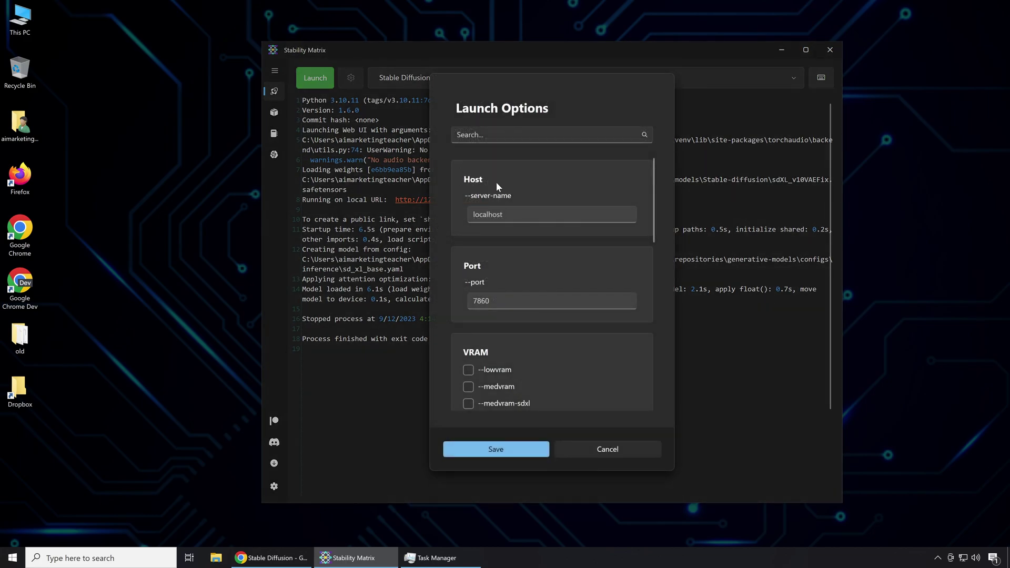
{"action": "scroll", "coordinate": [541, 194], "scroll_direction": "down", "scroll_amount": 10}
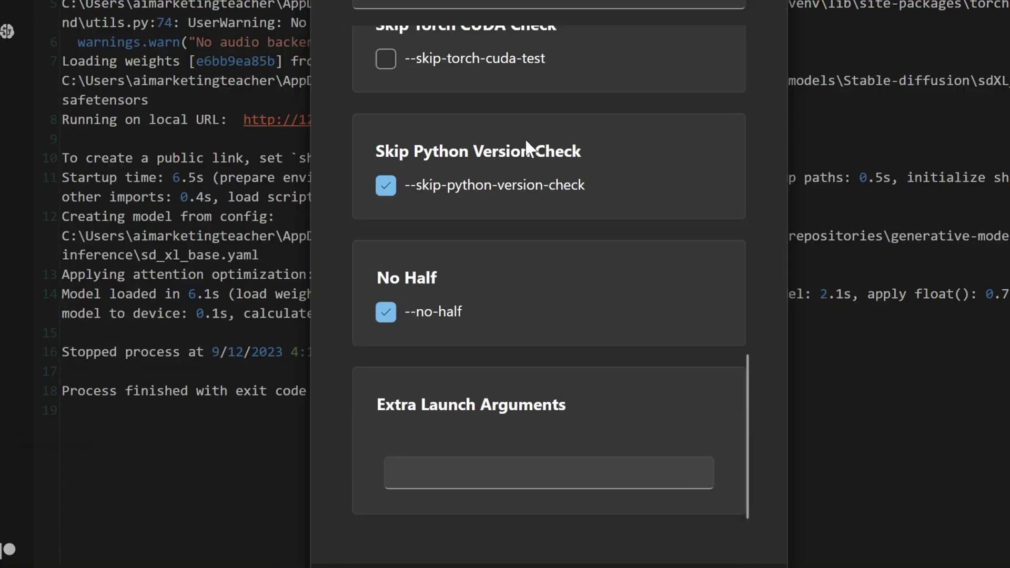
{"action": "left_click", "coordinate": [458, 314]}
{"action": "left_click", "coordinate": [481, 565]}
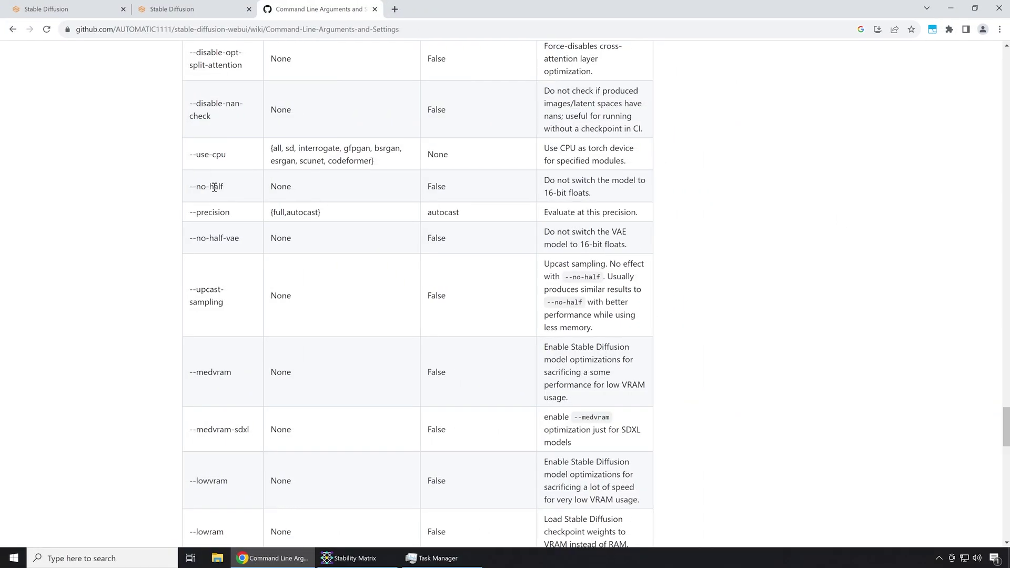
Read the --no-half entry on the Command Line Arguments wiki, then relaunch the WebUI
{"action": "left_click_drag", "start_coordinate": [542, 180], "coordinate": [604, 196]}
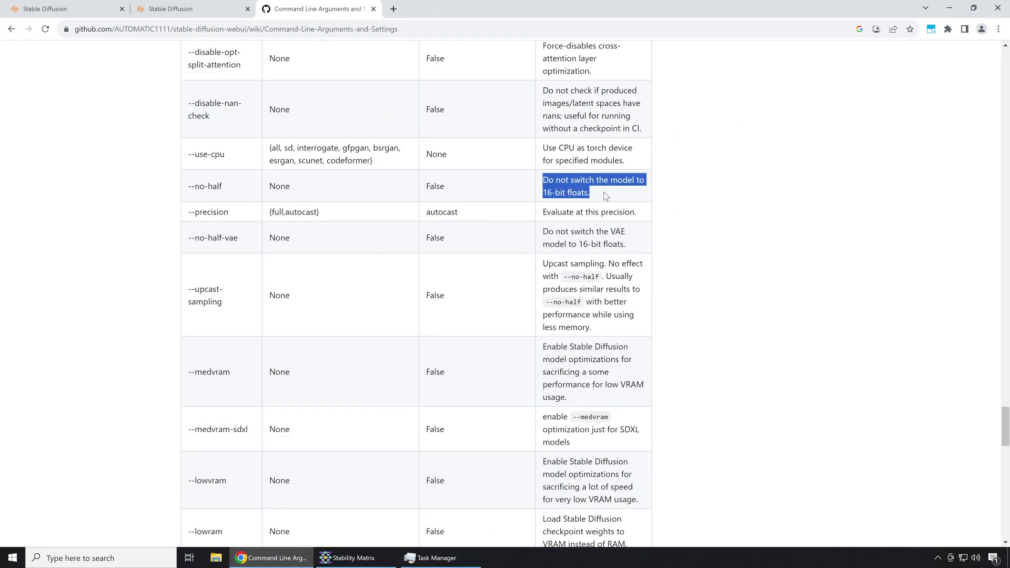
{"action": "left_click", "coordinate": [767, 205]}
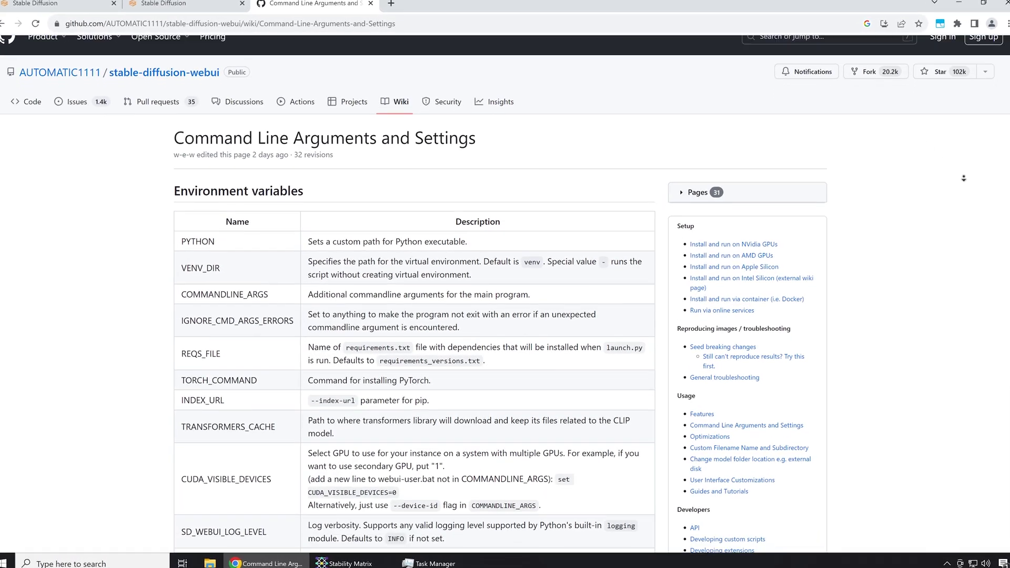
{"action": "scroll", "coordinate": [963, 177], "scroll_direction": "down", "scroll_amount": 6}
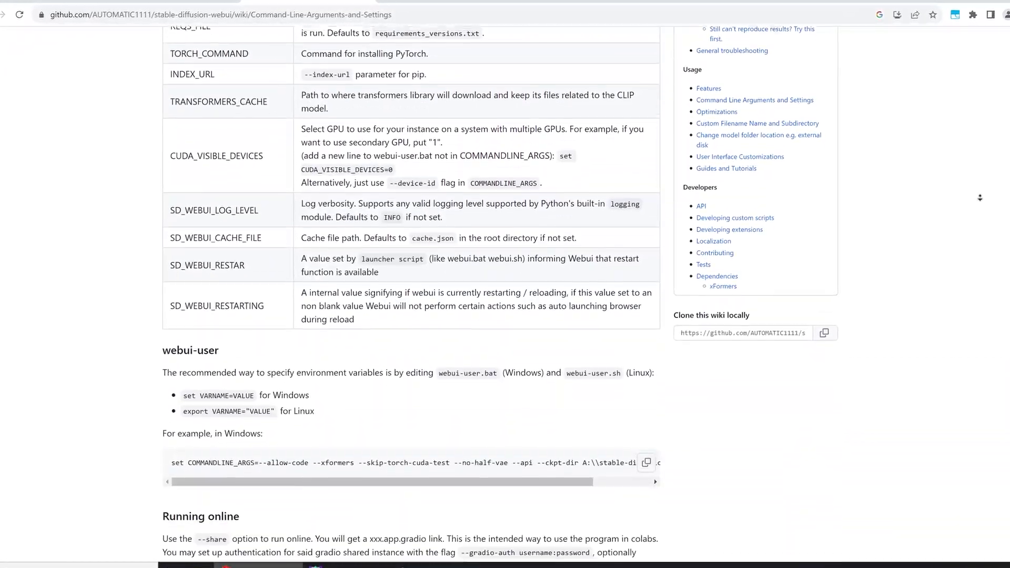
{"action": "scroll", "coordinate": [979, 197], "scroll_direction": "down", "scroll_amount": 10}
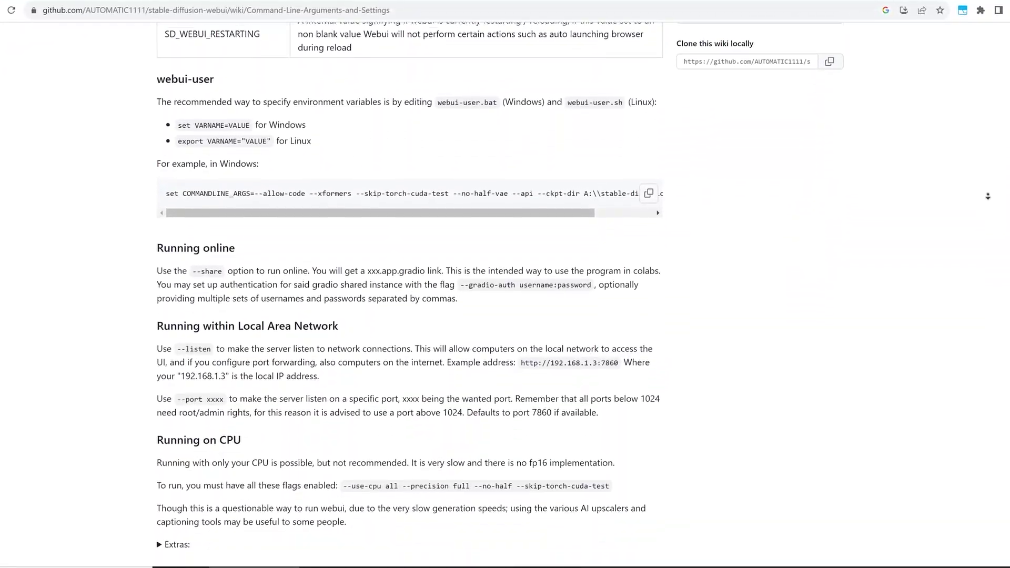
{"action": "scroll", "coordinate": [995, 185], "scroll_direction": "down", "scroll_amount": 3}
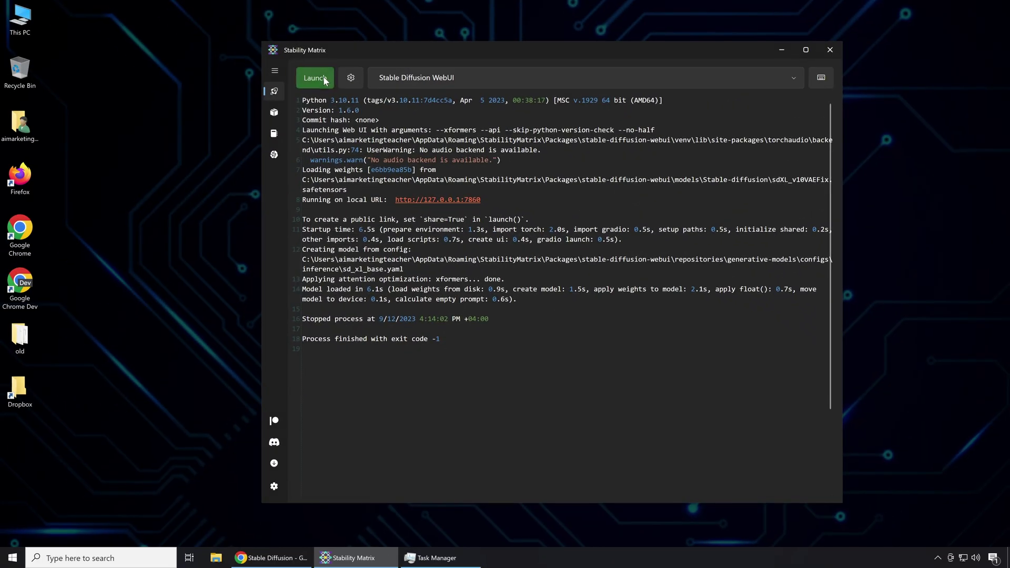
{"action": "left_click", "coordinate": [323, 78]}
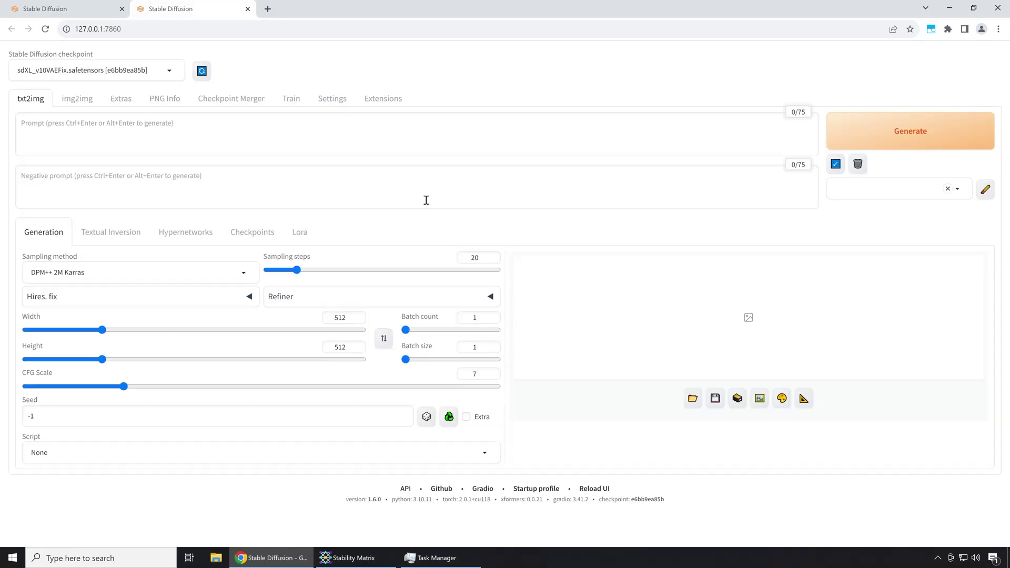
Enter the 'cute bengal cat' prompt with 30 sampling steps and 1024×1024 size
{"action": "left_click", "coordinate": [325, 132]}
{"action": "type", "text": "cute bengal cat"}
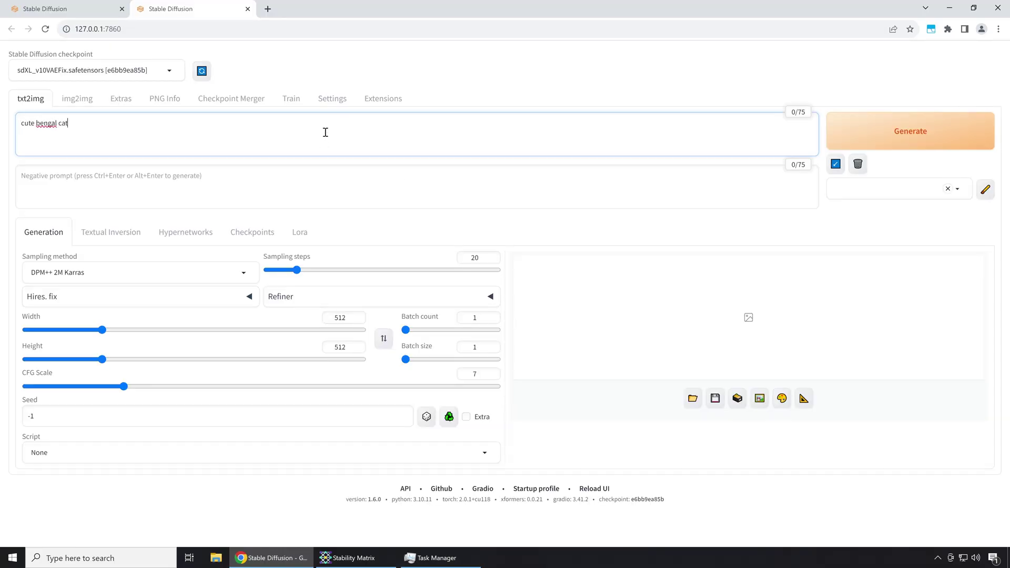
{"action": "double_click", "coordinate": [473, 257]}
{"action": "type", "text": "30"}
{"action": "double_click", "coordinate": [340, 317]}
{"action": "type", "text": "1024"}
{"action": "double_click", "coordinate": [340, 347]}
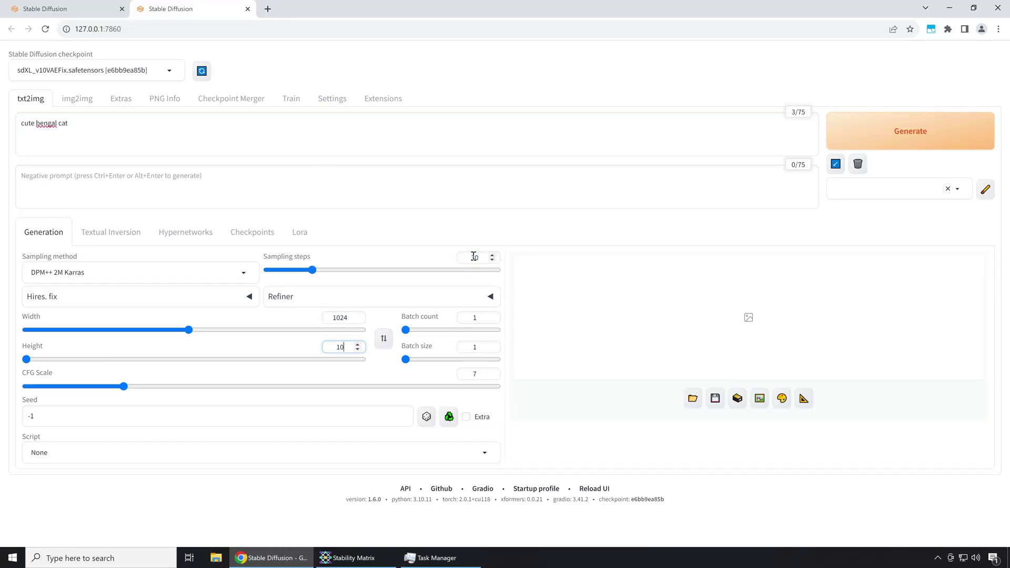
{"action": "type", "text": "1024"}
Generate the cat image, view it full-size, and return to Stability Matrix
{"action": "left_click", "coordinate": [881, 132]}
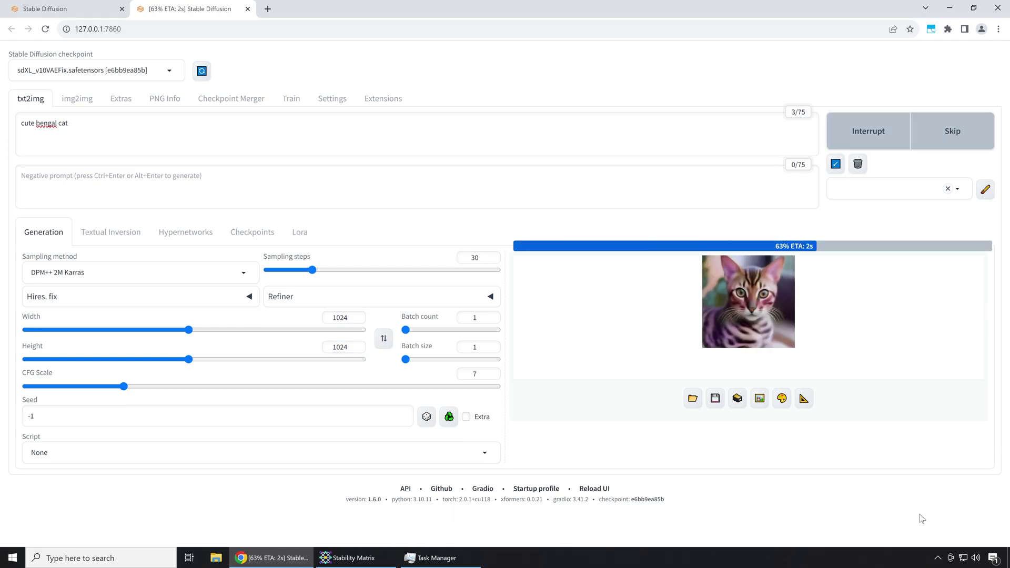
{"action": "left_click", "coordinate": [790, 351]}
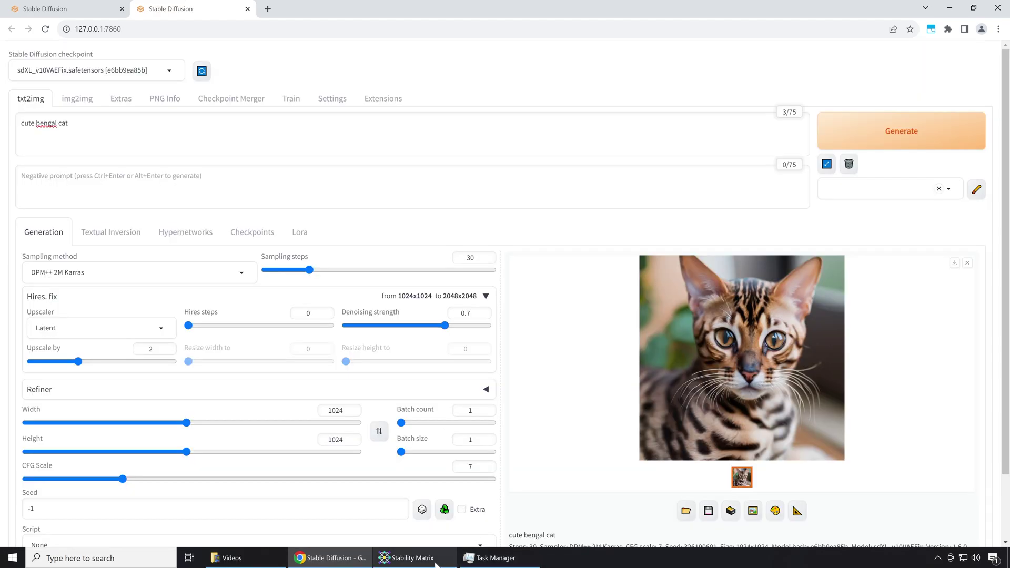
{"action": "left_click", "coordinate": [413, 558]}
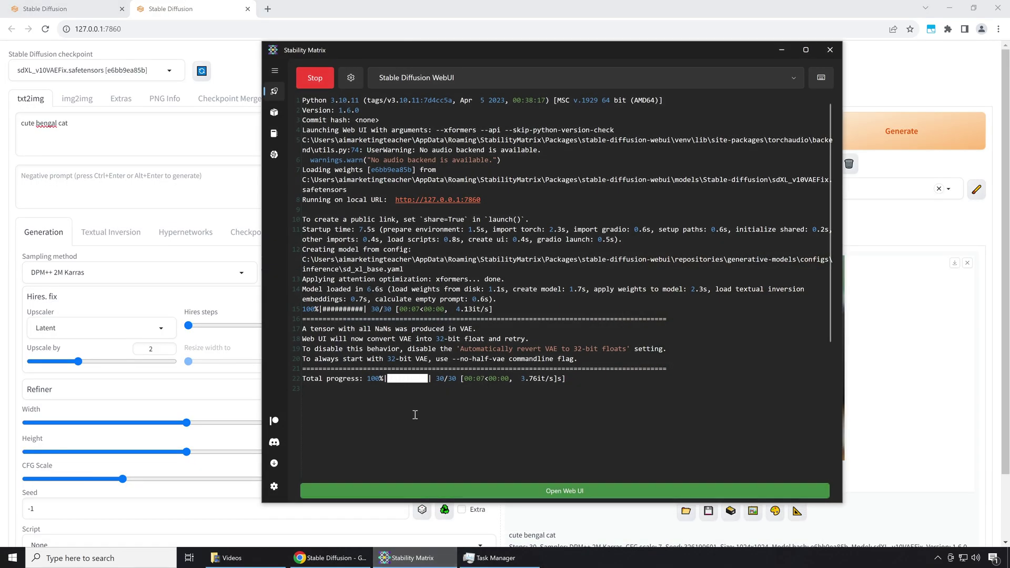
Import the SD XL v1.0 Refiner VAE fix version (5.66 GB) from the SD XL card's All Versions list
{"action": "left_click", "coordinate": [274, 135]}
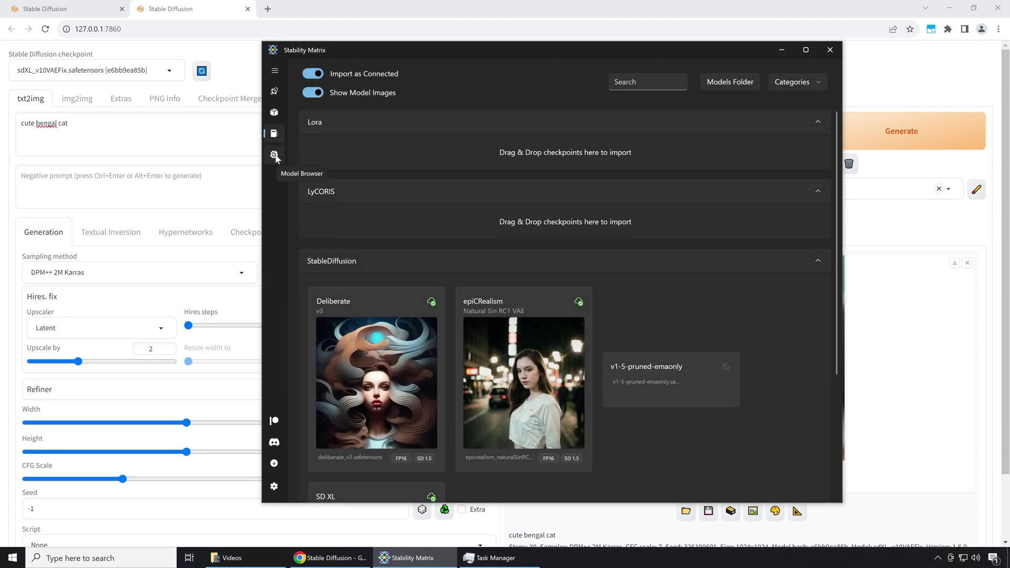
{"action": "left_click", "coordinate": [275, 156]}
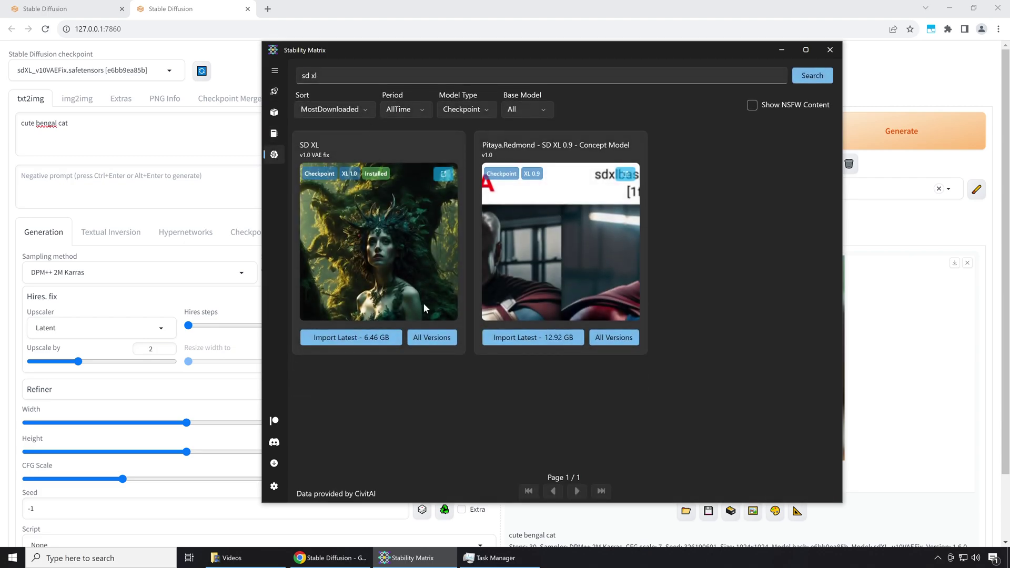
{"action": "left_click", "coordinate": [427, 337]}
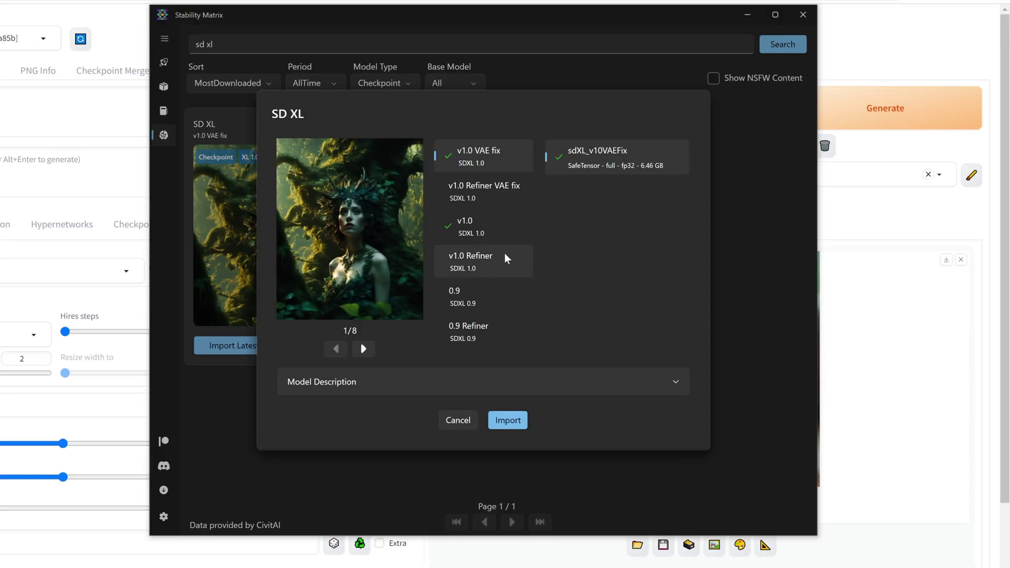
{"action": "left_click", "coordinate": [515, 200]}
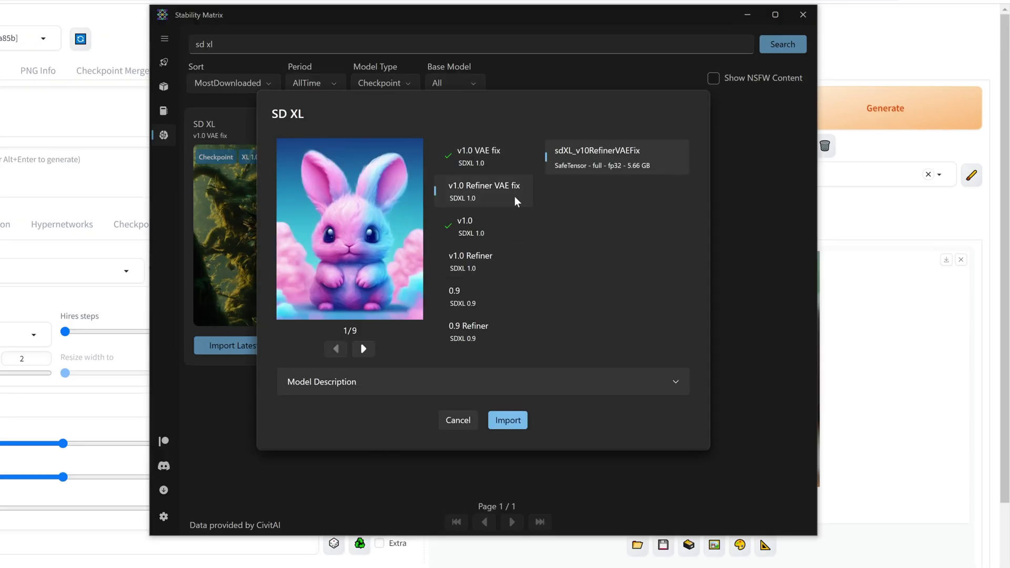
{"action": "left_click", "coordinate": [517, 423]}
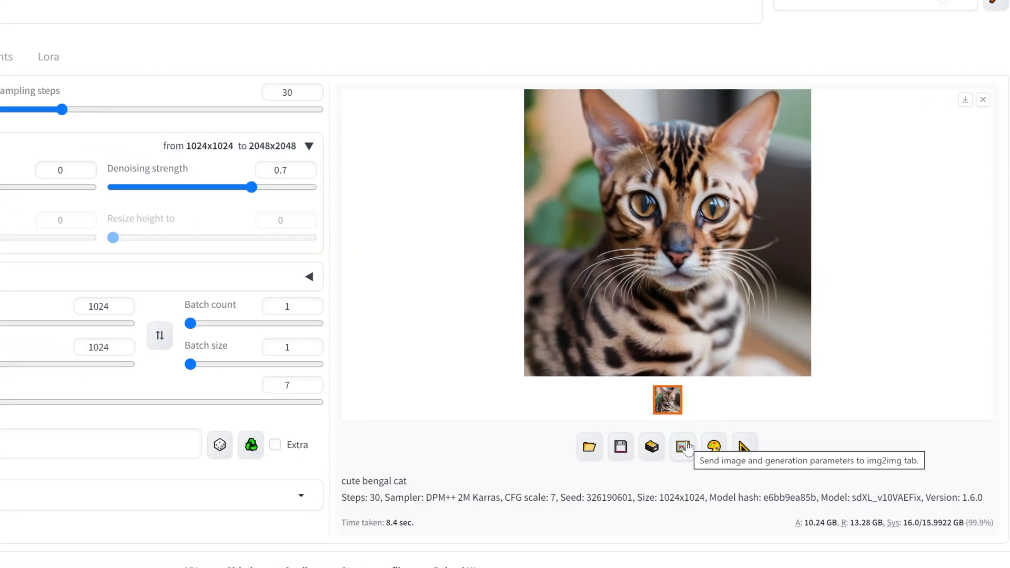
Send the cat image to img2img, load sdXL_v10RefinerVAEFix, and generate
{"action": "left_click", "coordinate": [683, 446]}
{"action": "scroll", "coordinate": [744, 428], "scroll_direction": "up", "scroll_amount": 3}
{"action": "left_click", "coordinate": [157, 71]}
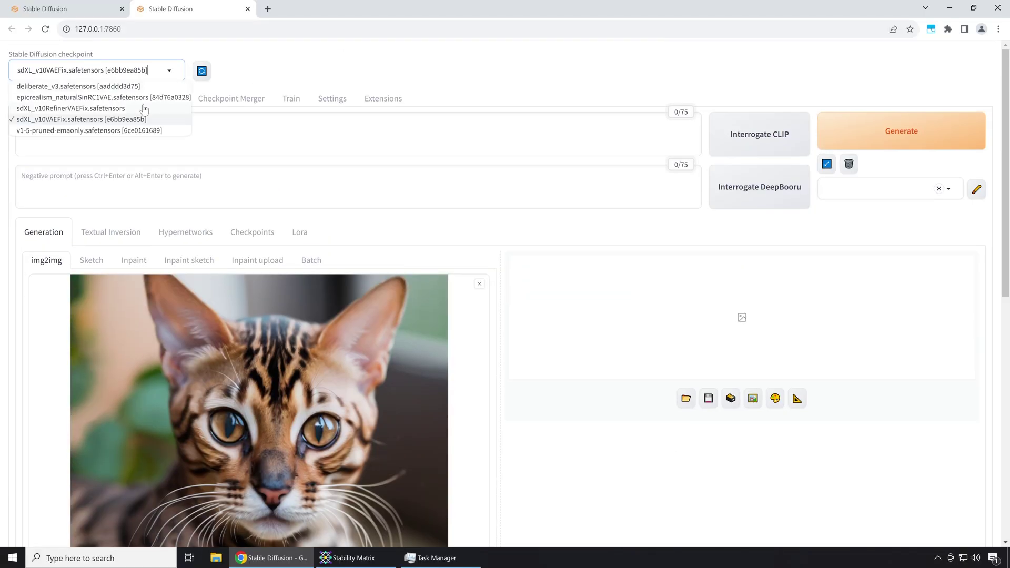
{"action": "left_click", "coordinate": [144, 108]}
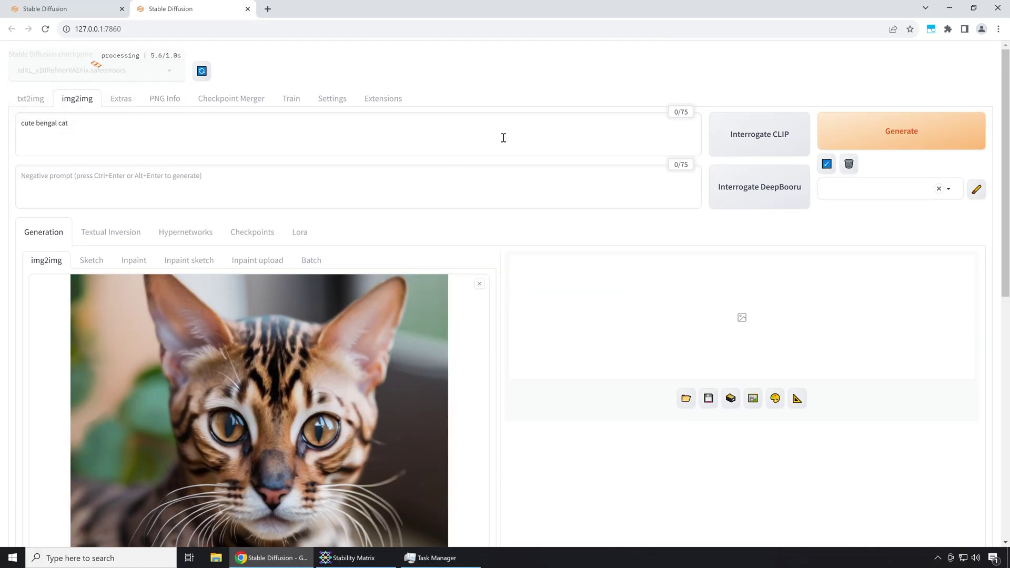
{"action": "key", "text": "ctrl+Return"}
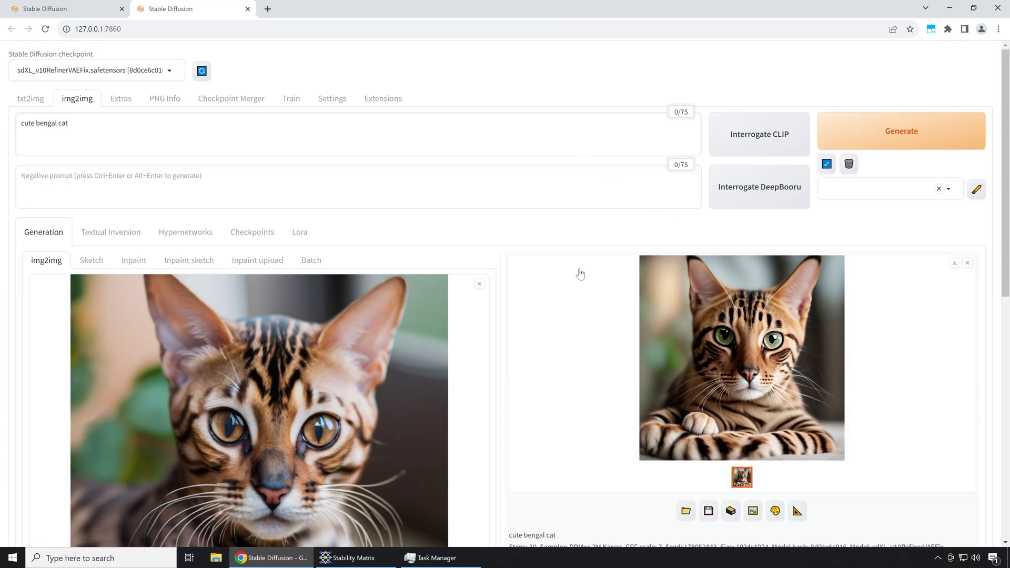
Lower the denoising strength to a small value and regenerate the refined cat
{"action": "scroll", "coordinate": [530, 234], "scroll_direction": "down", "scroll_amount": 5}
{"action": "scroll", "coordinate": [530, 234], "scroll_direction": "down", "scroll_amount": 3}
{"action": "left_click_drag", "start_coordinate": [56, 495], "coordinate": [149, 503]}
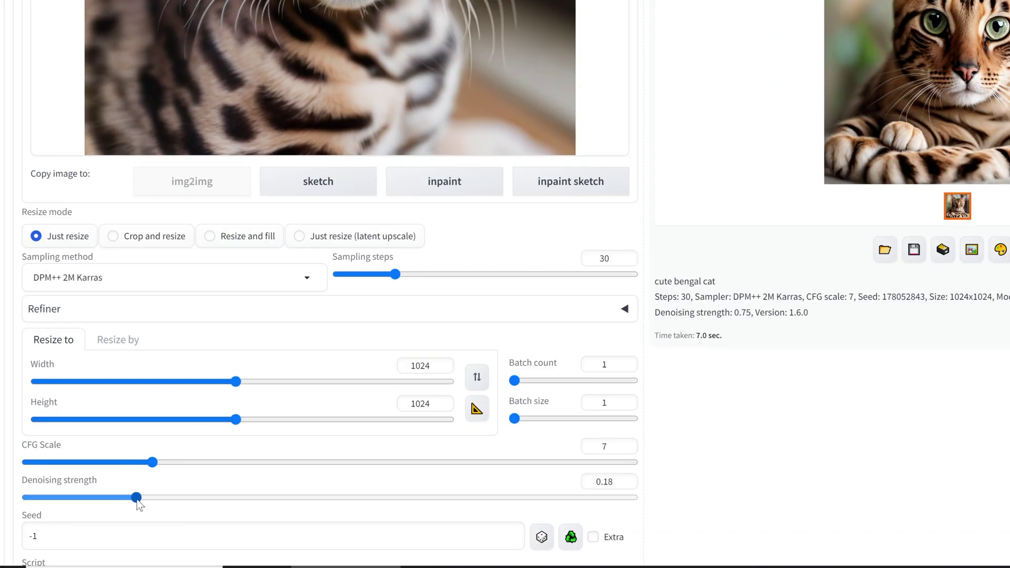
{"action": "scroll", "coordinate": [732, 349], "scroll_direction": "up", "scroll_amount": 10}
{"action": "left_click", "coordinate": [838, 142]}
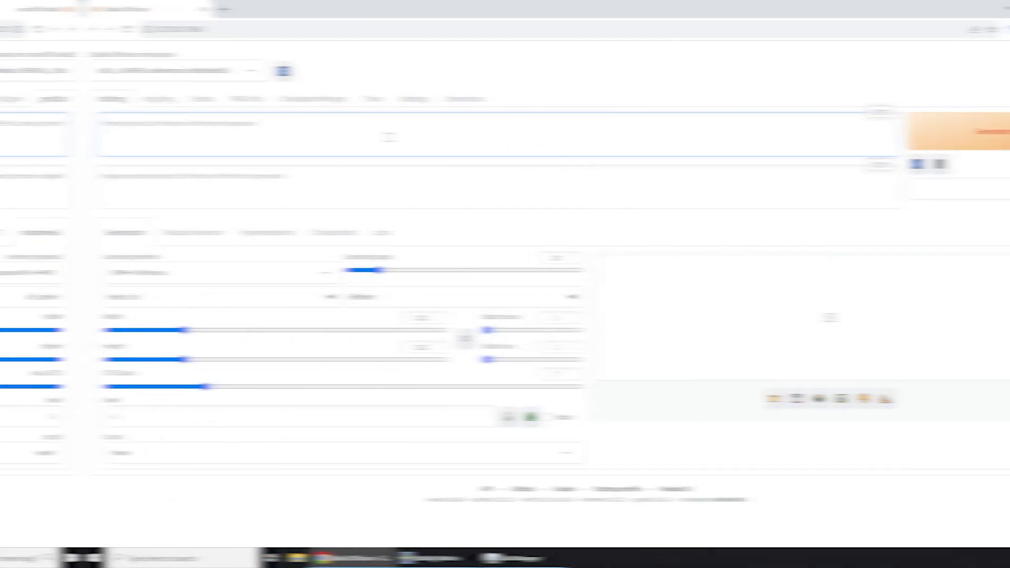
Select sdXL_v10RefinerVAEFix as the refiner checkpoint, switching over at 0.65
{"action": "left_click", "coordinate": [334, 296]}
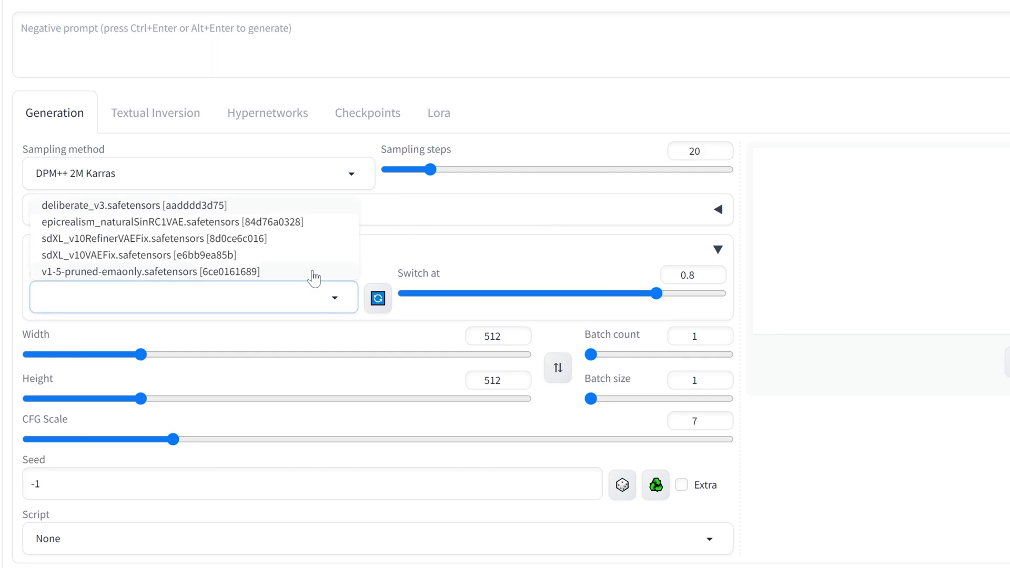
{"action": "left_click", "coordinate": [154, 239]}
{"action": "left_click_drag", "start_coordinate": [516, 296], "coordinate": [611, 293]}
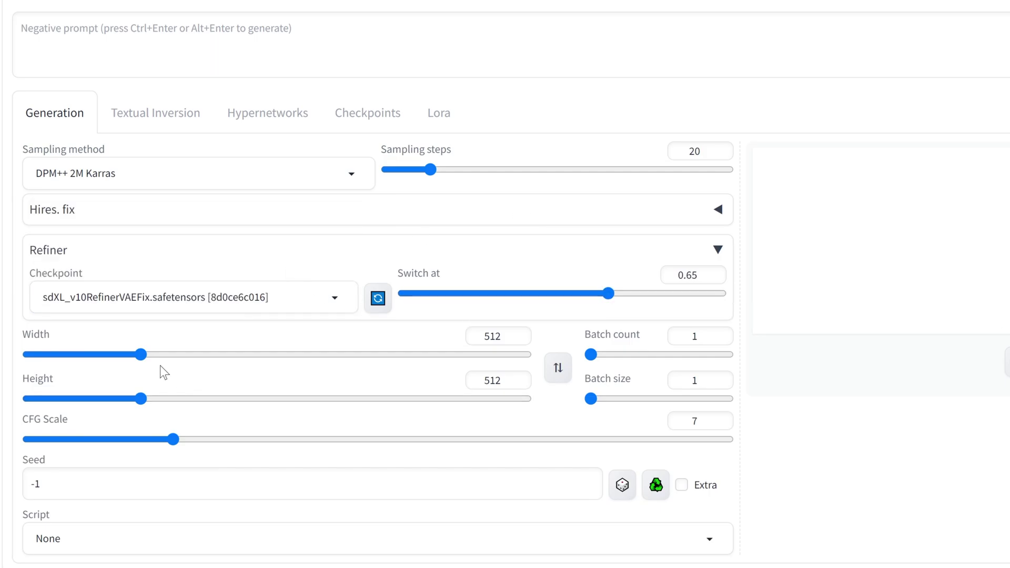
Generate a 1024×1024 cat image and view the result full-screen
{"action": "double_click", "coordinate": [492, 336]}
{"action": "type", "text": "1024"}
{"action": "left_click", "coordinate": [498, 381]}
{"action": "double_click", "coordinate": [339, 411]}
{"action": "type", "text": "1024"}
{"action": "left_click", "coordinate": [866, 145]}
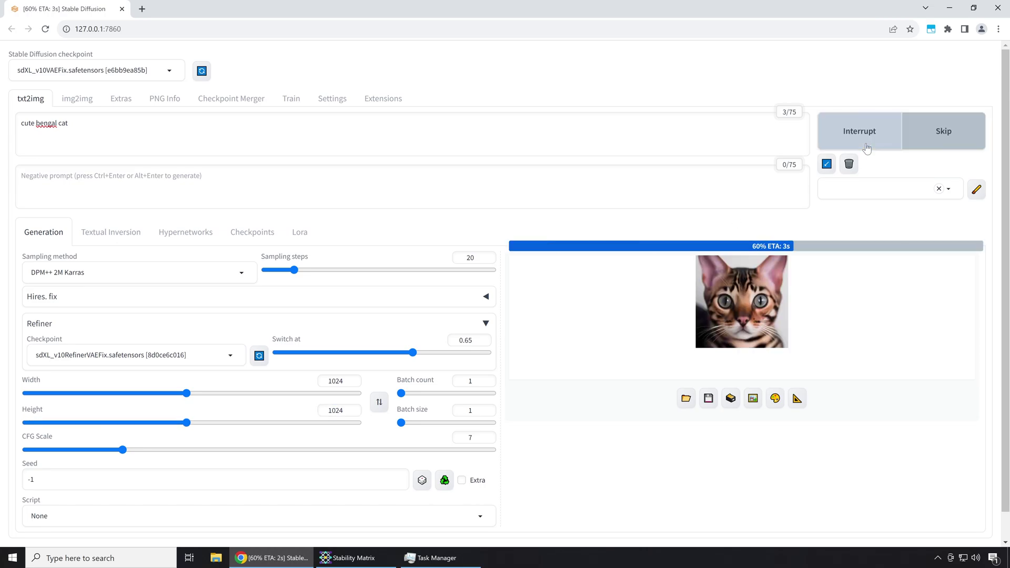
{"action": "left_click", "coordinate": [809, 329]}
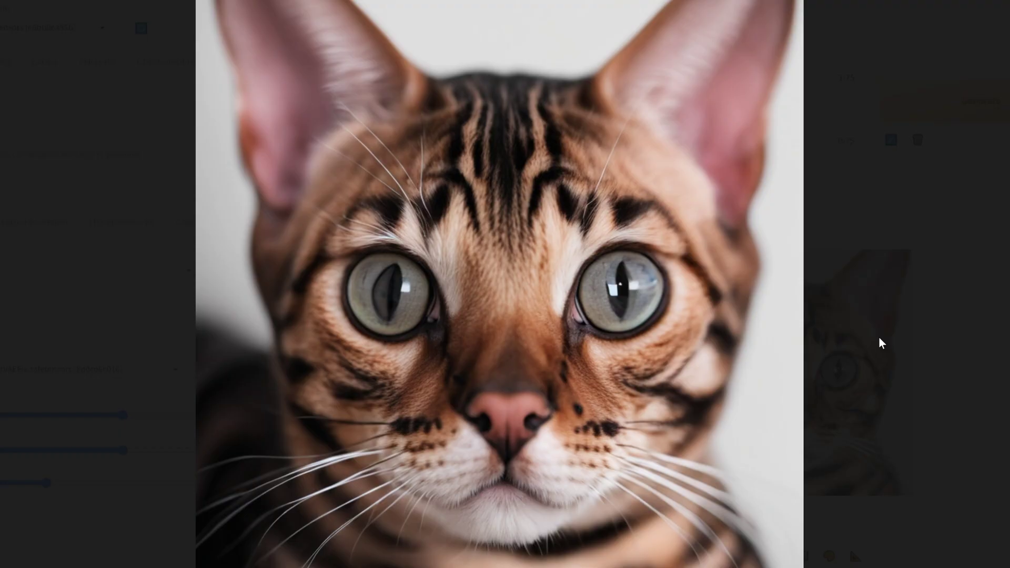
{"action": "left_click", "coordinate": [882, 343]}
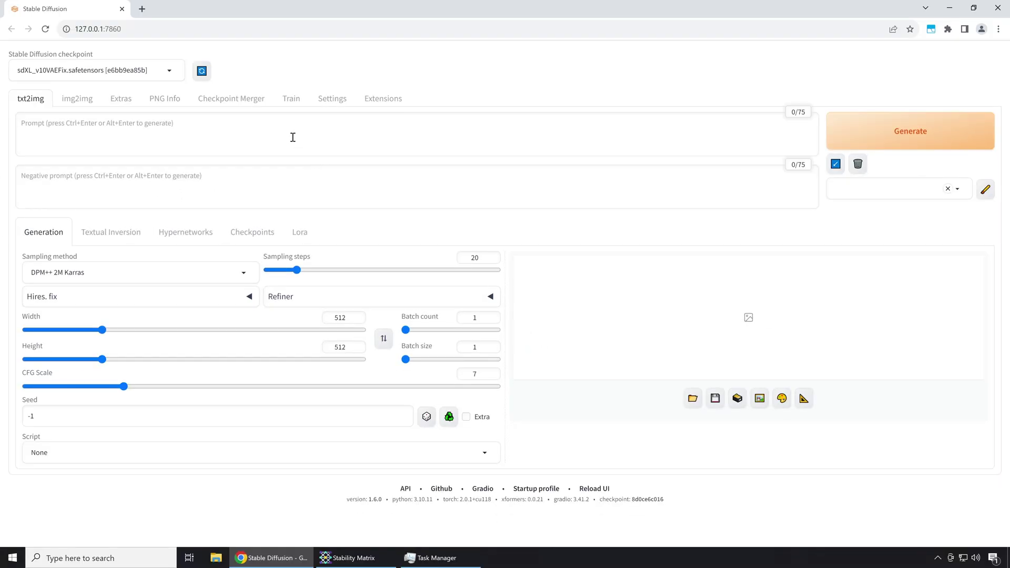
Write a prison prompt naming a politician, set 1024×1024, and generate
{"action": "left_click", "coordinate": [293, 137]}
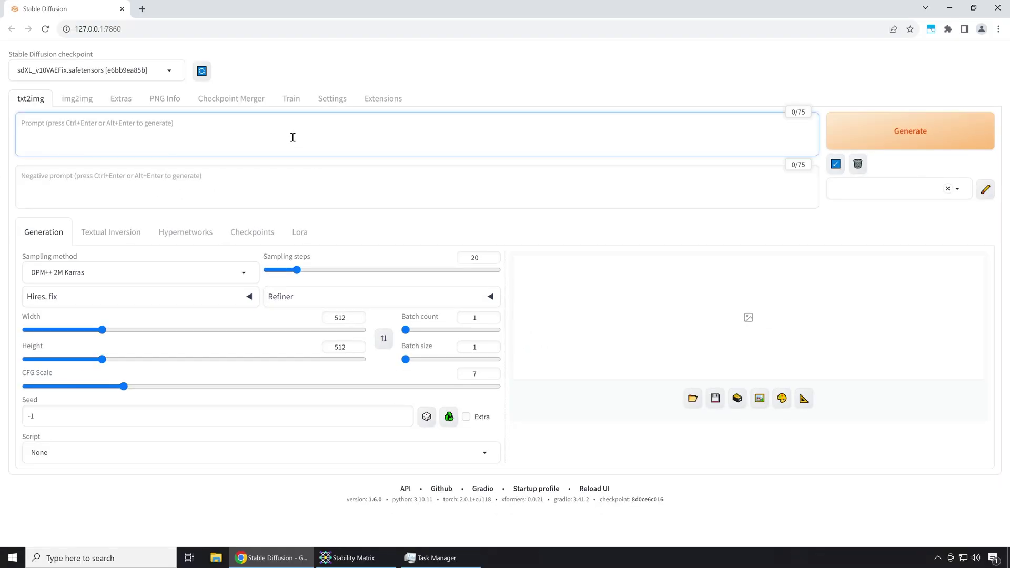
{"action": "type", "text": "donald trump in prison"}
{"action": "double_click", "coordinate": [345, 318]}
{"action": "type", "text": "1024"}
{"action": "double_click", "coordinate": [342, 347]}
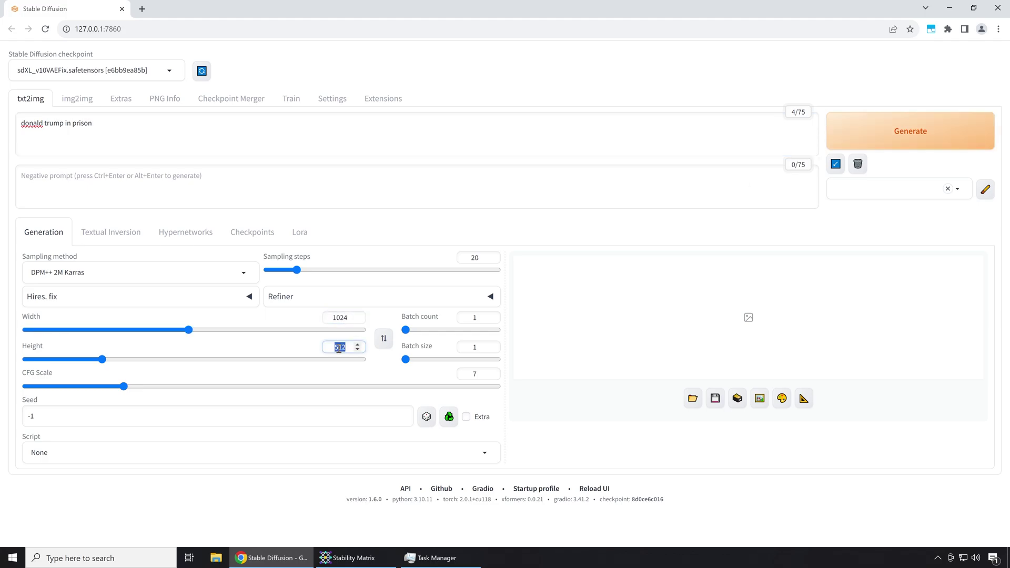
{"action": "type", "text": "1024"}
{"action": "key", "text": "ctrl+Return"}
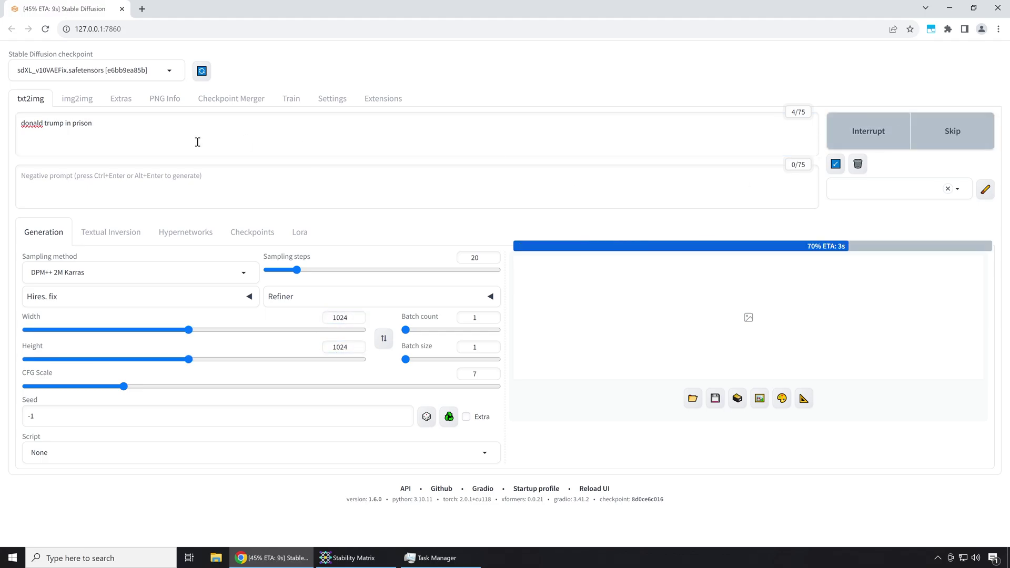
Swap the prompt's name for a second politician and regenerate
{"action": "double_click", "coordinate": [30, 122]}
{"action": "type", "text": "joe biden"}
{"action": "key", "text": "ctrl+Delete"}
{"action": "left_click", "coordinate": [849, 135]}
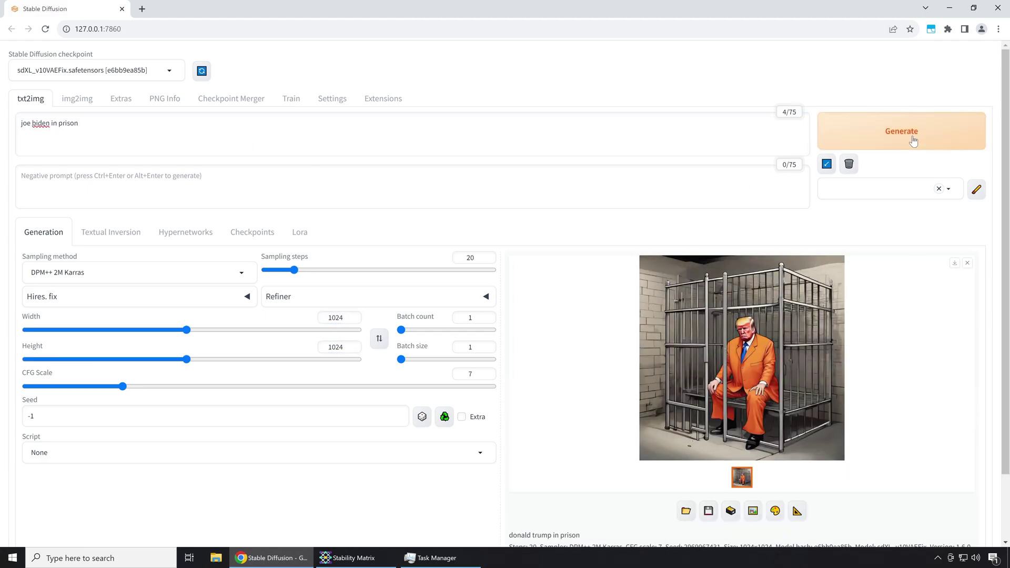
Add the first politician back so both share the cell, and generate
{"action": "left_click", "coordinate": [50, 123]}
{"action": "type", "text": ", donald trump"}
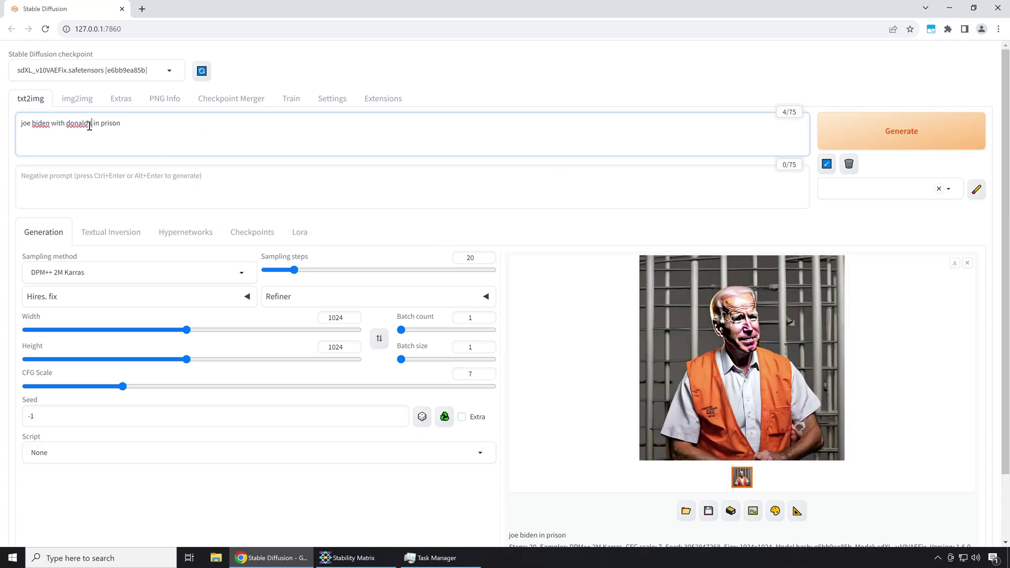
{"action": "left_click", "coordinate": [878, 141]}
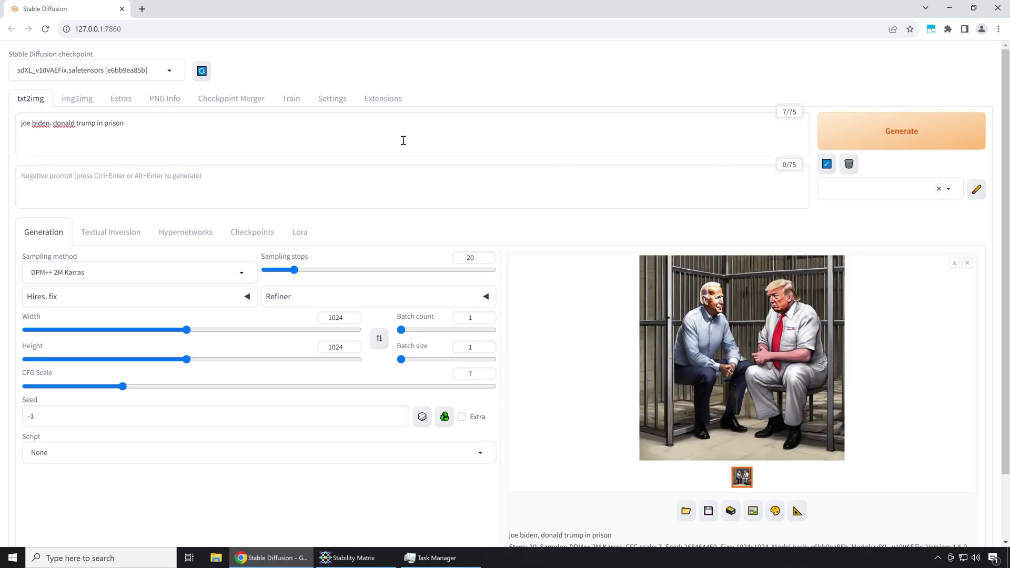
{"action": "left_click", "coordinate": [324, 136]}
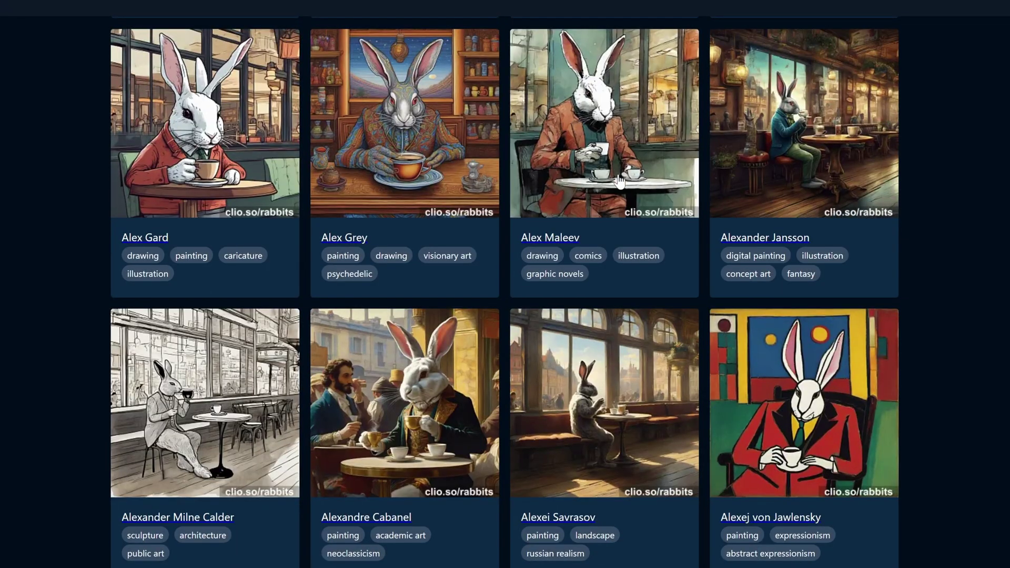
Page through the artist style examples, then open the Civitai Ralph Steadman LoRA page
{"action": "scroll", "coordinate": [619, 182], "scroll_direction": "down", "scroll_amount": 3}
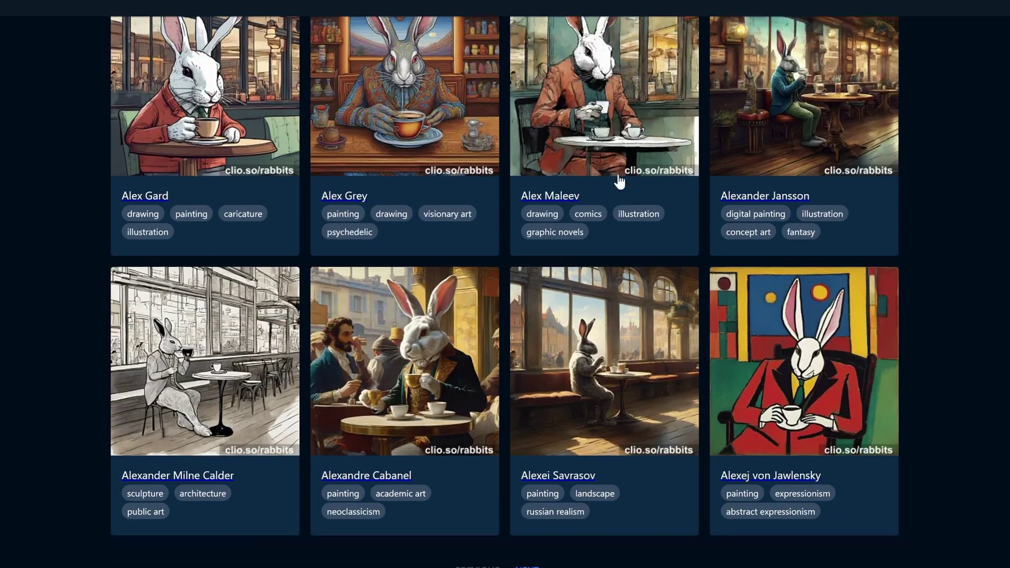
{"action": "left_click", "coordinate": [524, 505]}
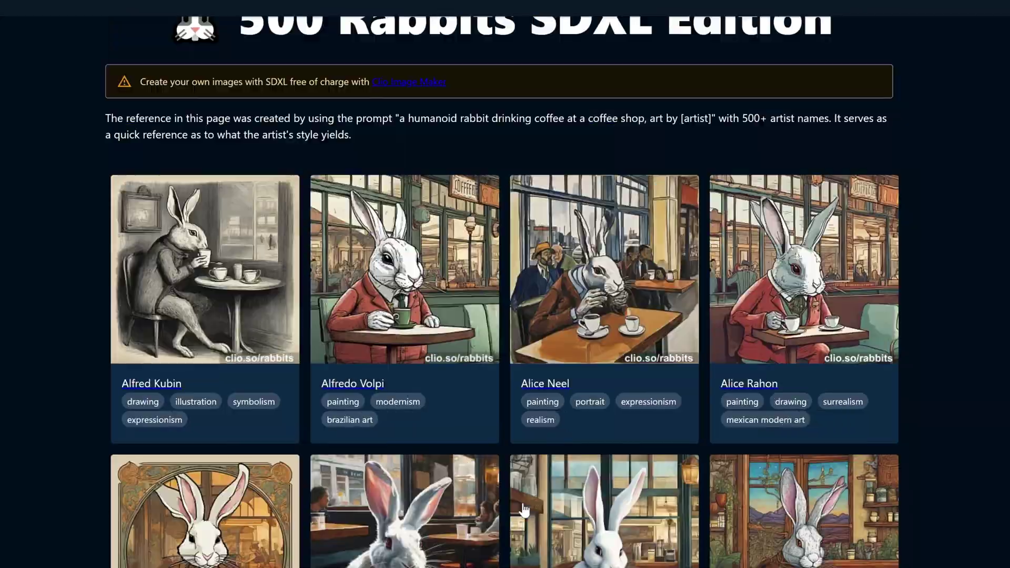
{"action": "scroll", "coordinate": [557, 501], "scroll_direction": "down", "scroll_amount": 15}
{"action": "left_click", "coordinate": [528, 505]}
{"action": "left_click", "coordinate": [531, 508]}
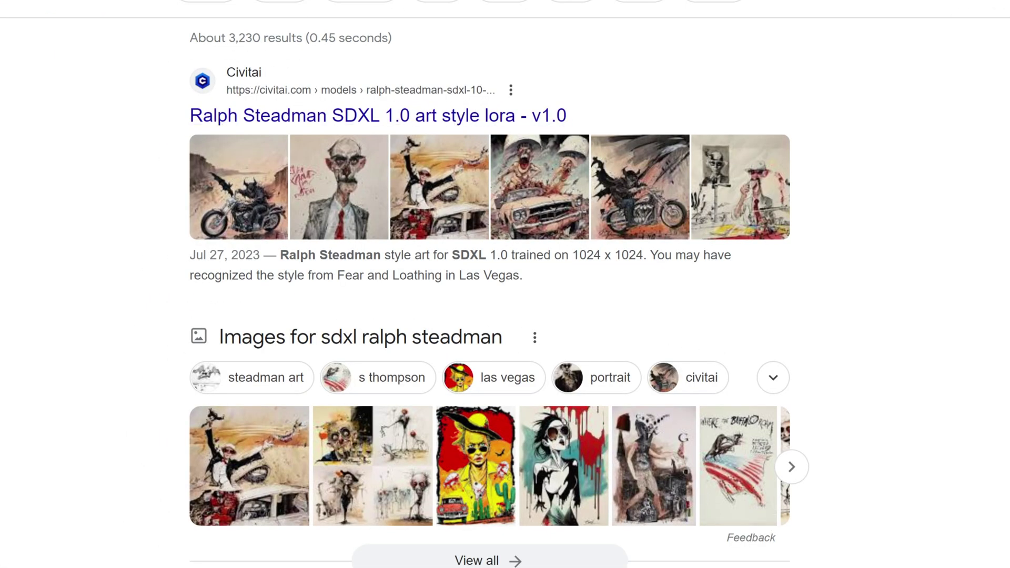
{"action": "left_click", "coordinate": [337, 115]}
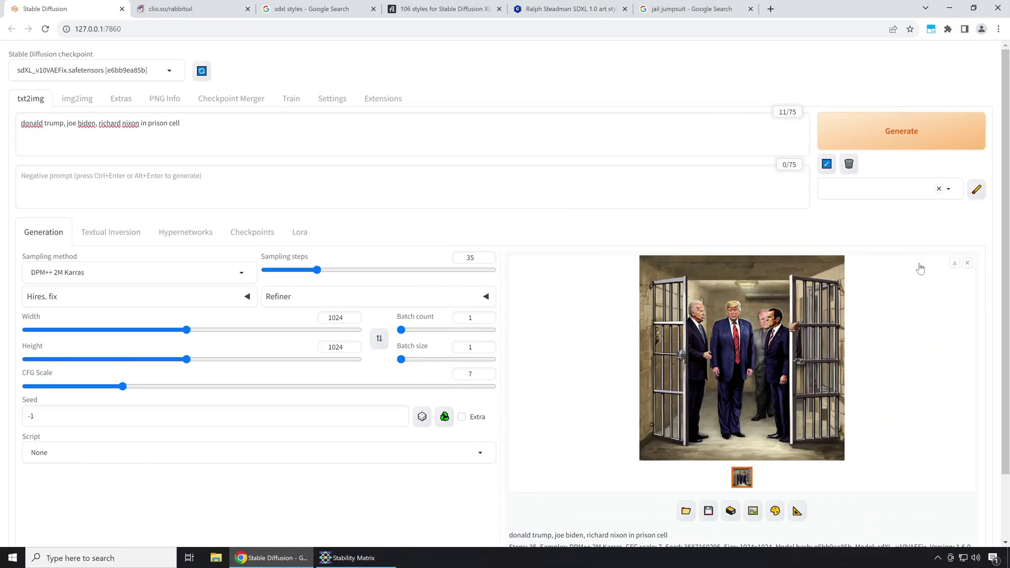
Search 'ralph steadman' filtered to LORA and import the SDXL 1.0 art style lora
{"action": "left_click", "coordinate": [346, 557]}
{"action": "double_click", "coordinate": [342, 75]}
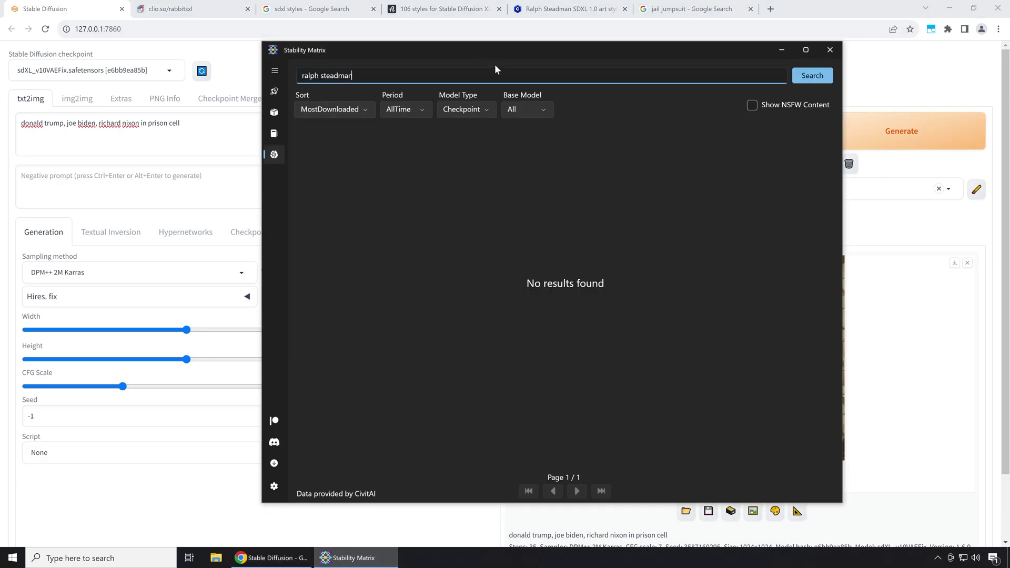
{"action": "left_click", "coordinate": [462, 114]}
{"action": "left_click", "coordinate": [466, 149]}
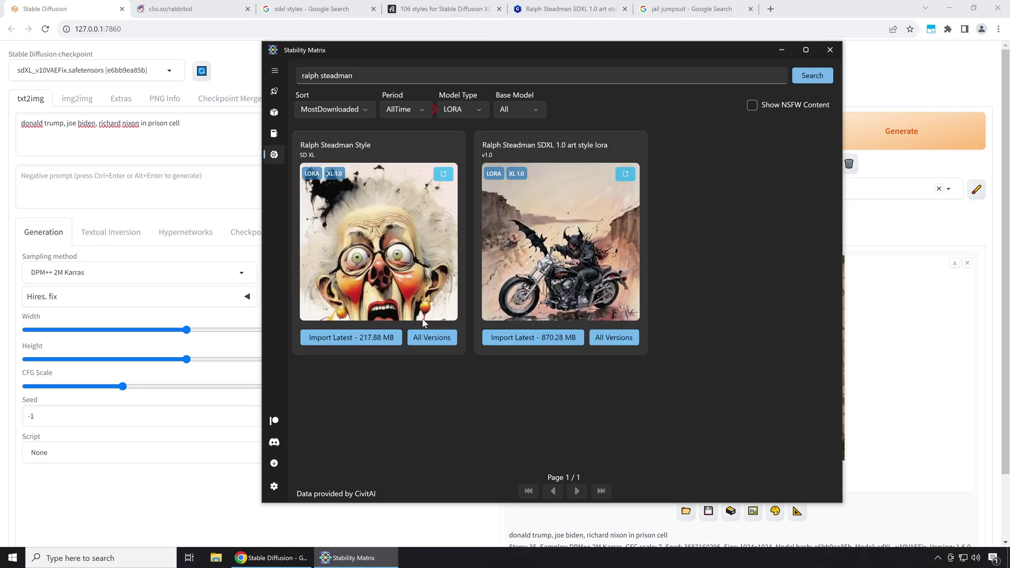
{"action": "left_click", "coordinate": [510, 338]}
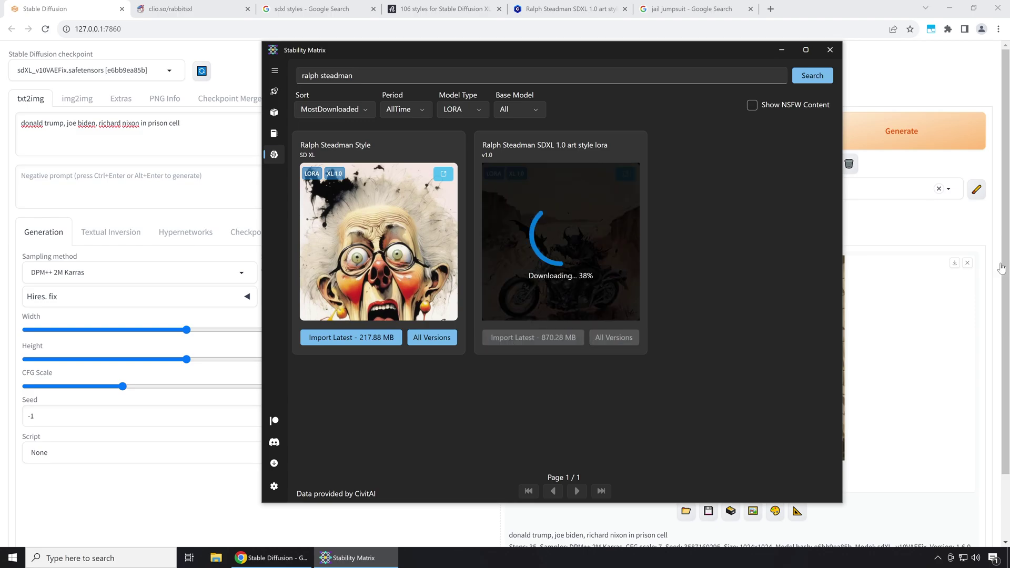
Look over the LoRA's Civitai page and its guide on using LoRA models
{"action": "left_click", "coordinate": [625, 175]}
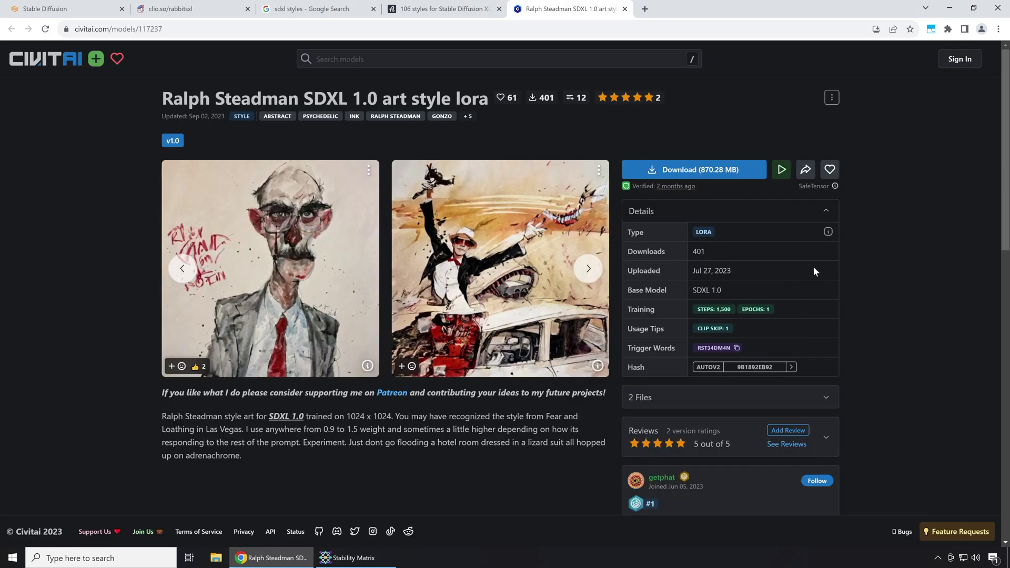
{"action": "left_click", "coordinate": [830, 235]}
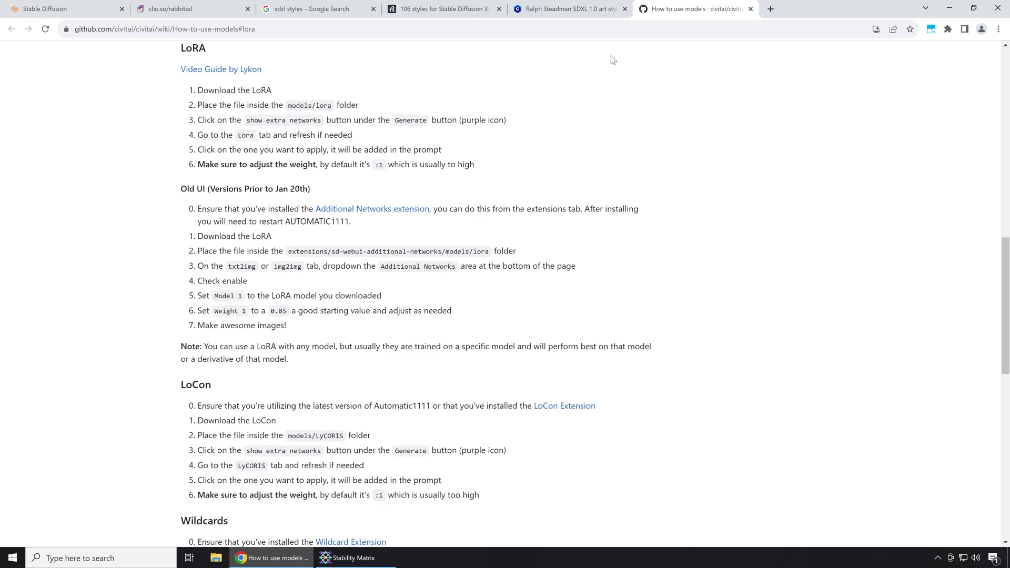
{"action": "left_click", "coordinate": [541, 10]}
Refresh the Lora list, add <lora:rst34dm4n:1> to the prompt, and generate
{"action": "left_click", "coordinate": [63, 8]}
{"action": "left_click", "coordinate": [105, 139]}
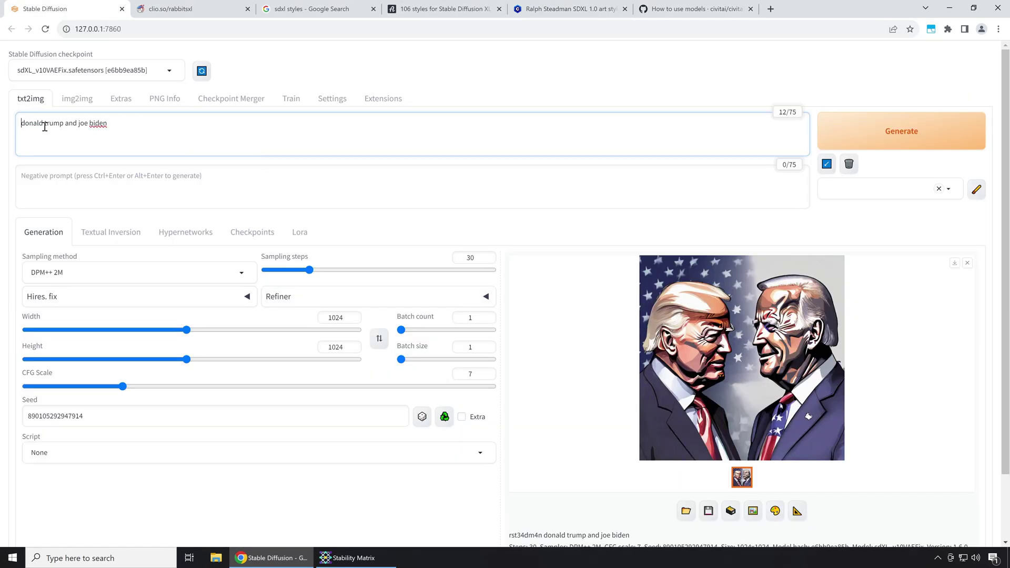
{"action": "left_click", "coordinate": [309, 238]}
{"action": "left_click", "coordinate": [579, 232]}
{"action": "left_click", "coordinate": [95, 326]}
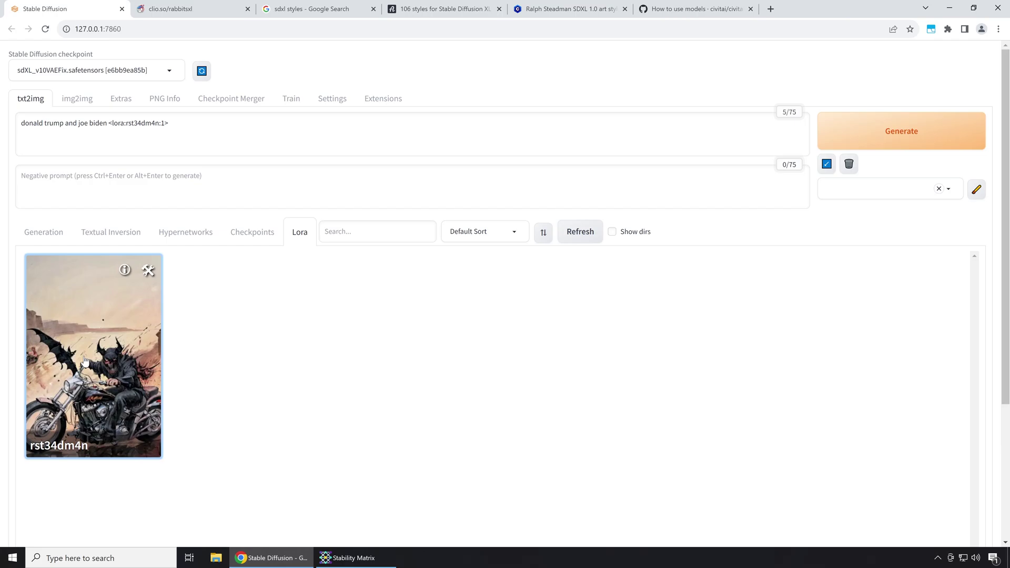
{"action": "key", "text": "ctrl+Return"}
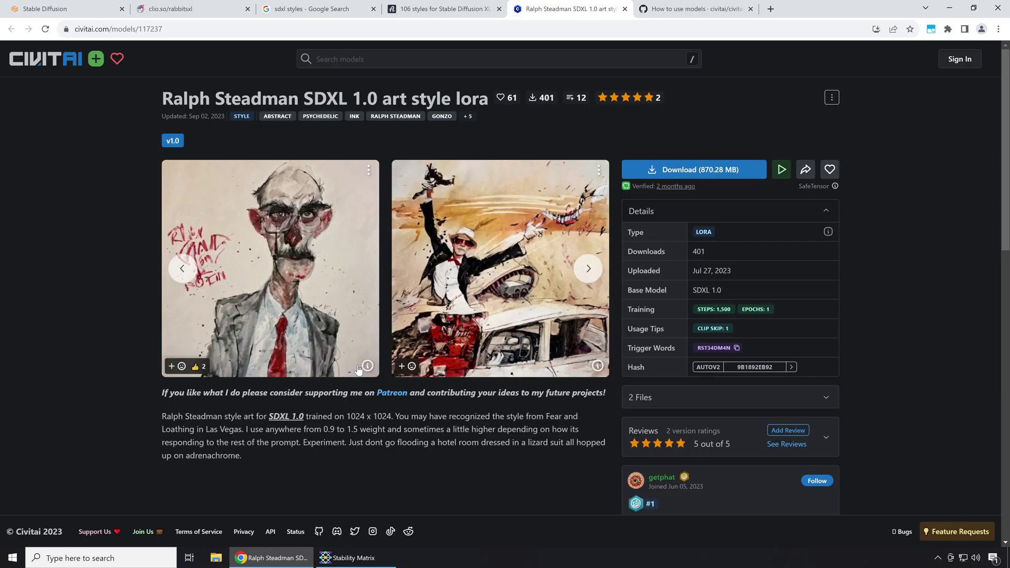
Copy an example image's prompt from Civitai into the WebUI prompt and generate
{"action": "left_click", "coordinate": [369, 368]}
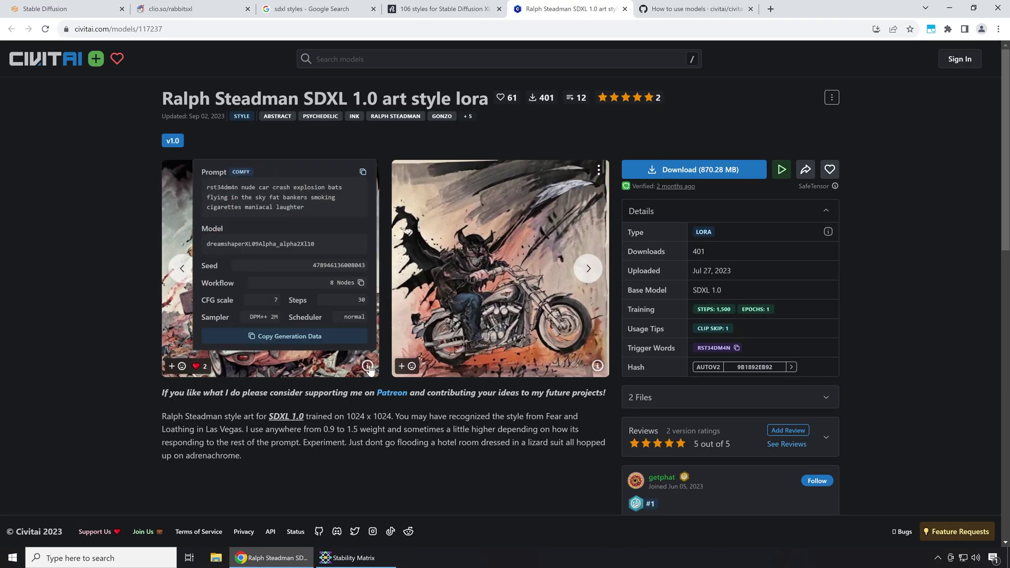
{"action": "triple_click", "coordinate": [244, 187]}
{"action": "right_click", "coordinate": [289, 206]}
{"action": "left_click", "coordinate": [305, 214]}
{"action": "key", "text": "ctrl+1"}
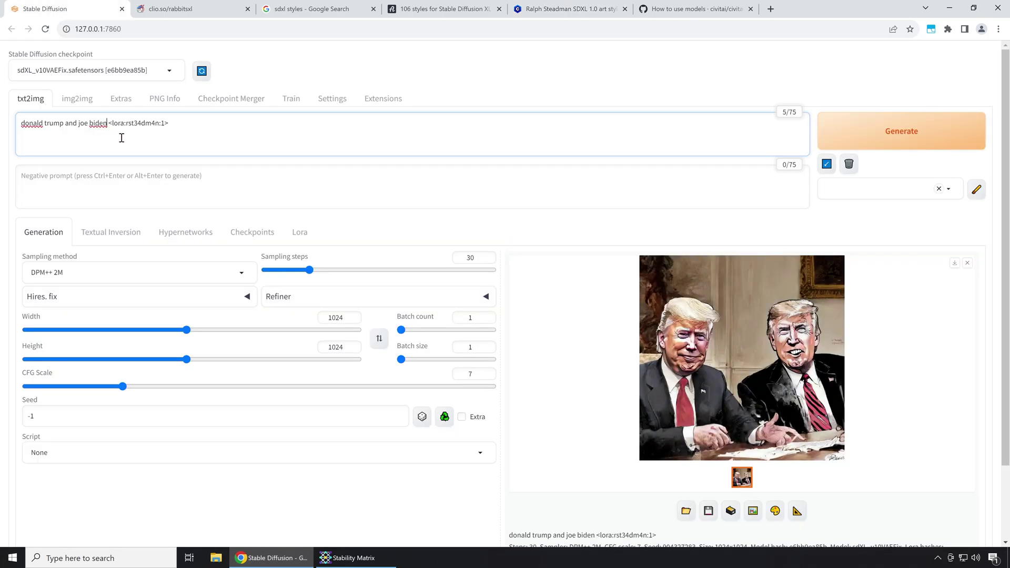
{"action": "key", "text": "ctrl+v"}
{"action": "left_click", "coordinate": [861, 133]}
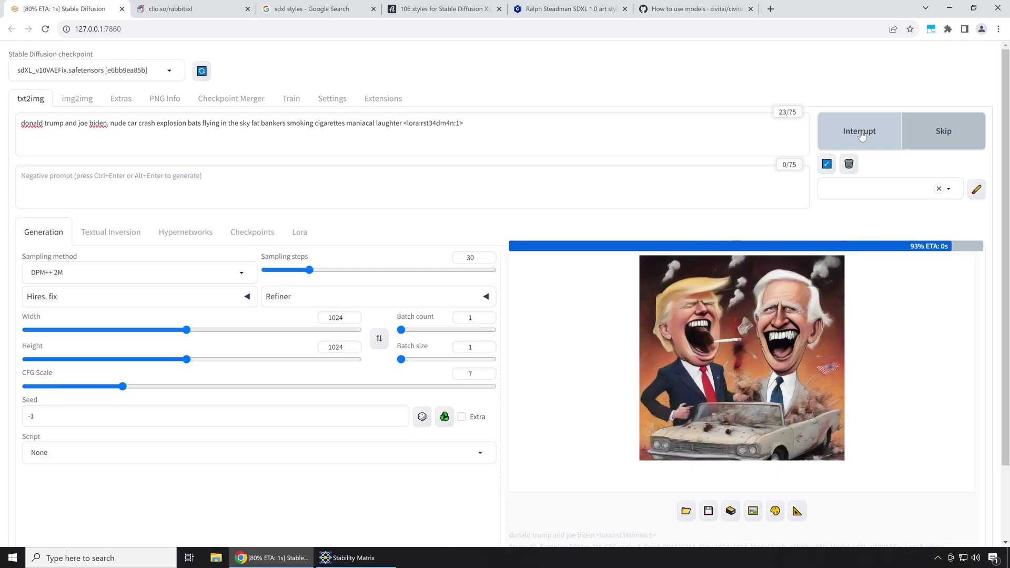
View the result enlarged, then run and skip another generation and inspect it
{"action": "left_click", "coordinate": [826, 296]}
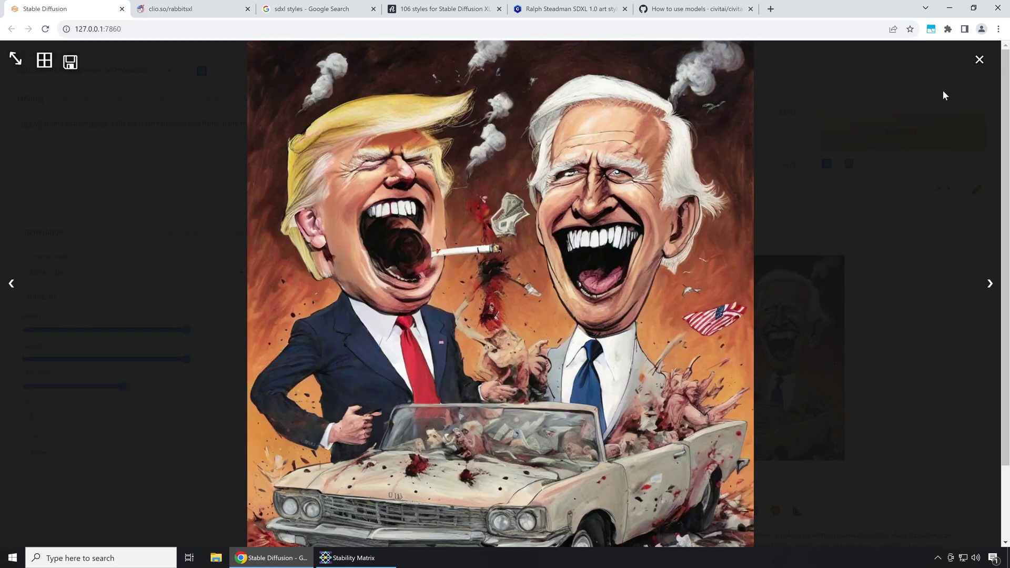
{"action": "left_click", "coordinate": [979, 59]}
{"action": "left_click", "coordinate": [861, 141]}
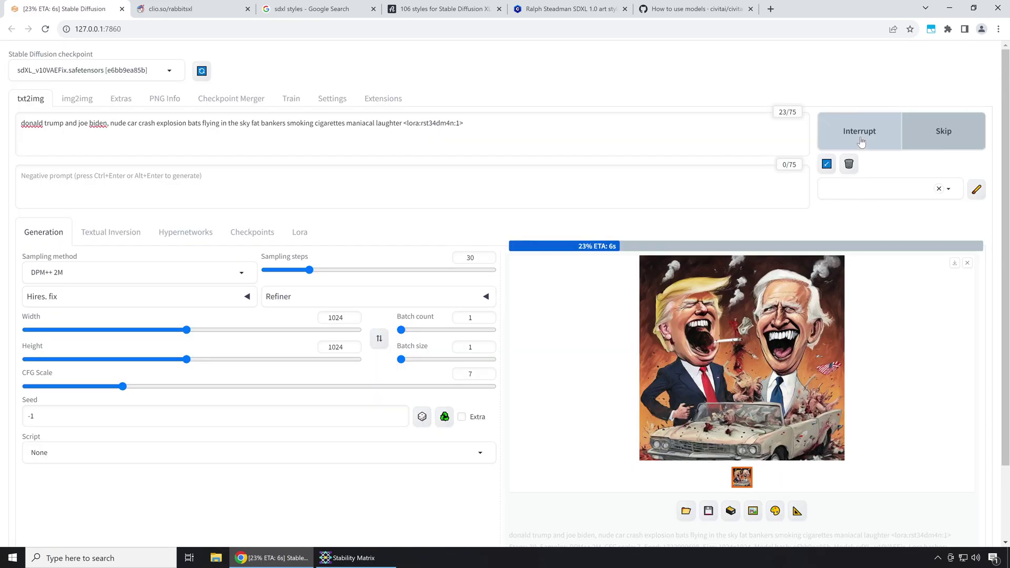
{"action": "left_click", "coordinate": [861, 141]}
{"action": "left_click", "coordinate": [823, 352]}
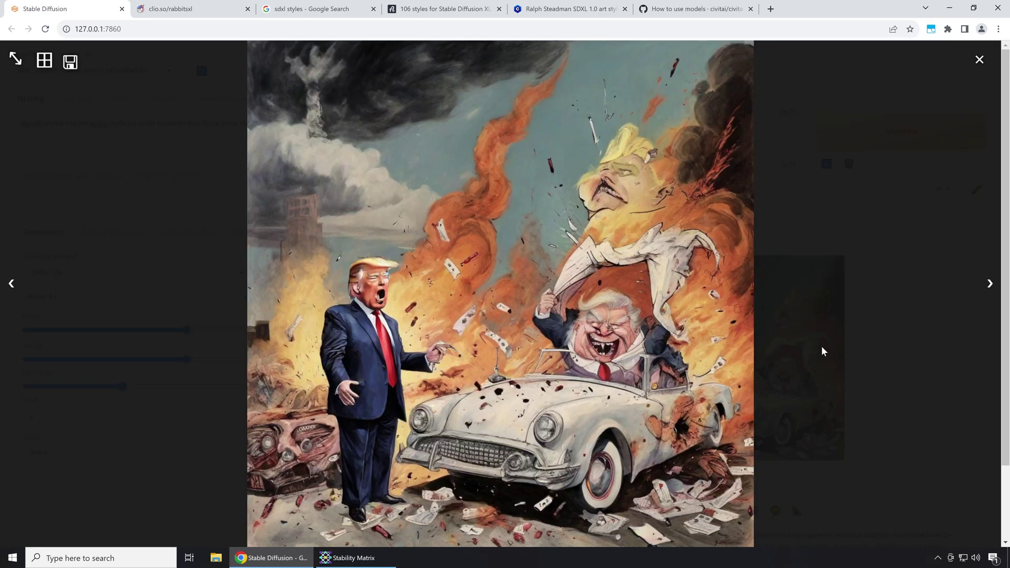
{"action": "left_click", "coordinate": [822, 346]}
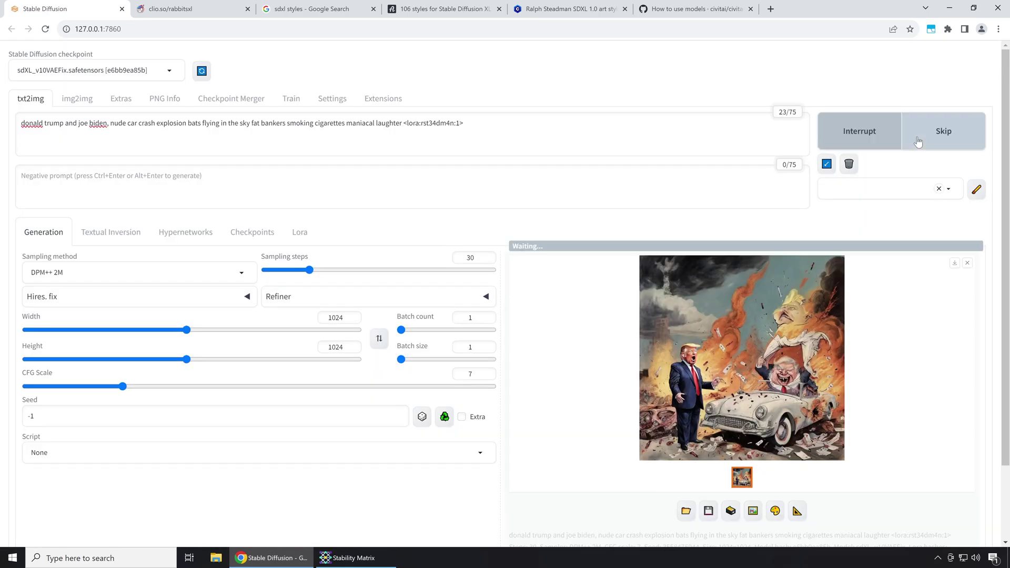
Enlarge the newest image, then generate two more from the same prompt
{"action": "left_click", "coordinate": [783, 353]}
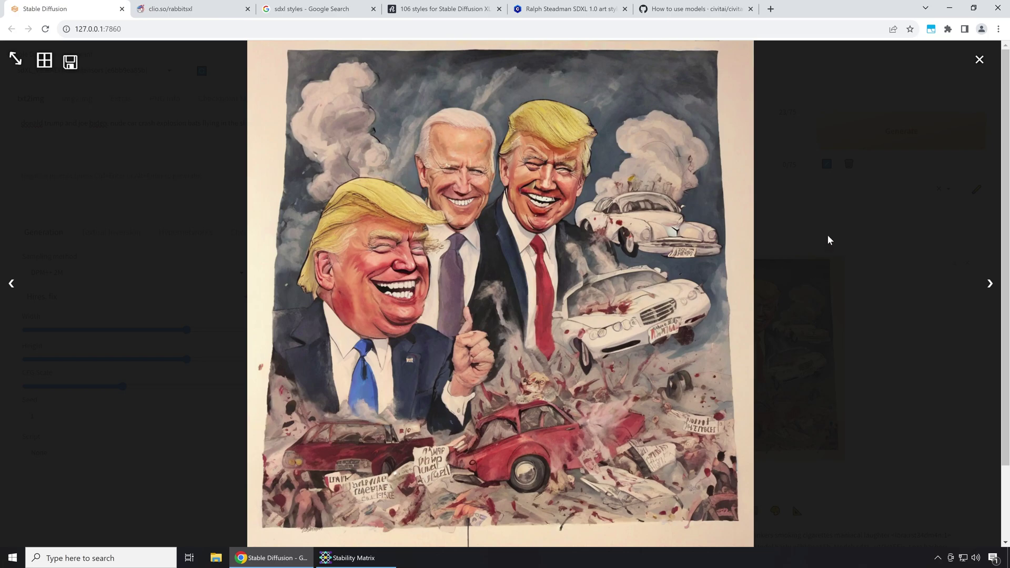
{"action": "left_click", "coordinate": [869, 177]}
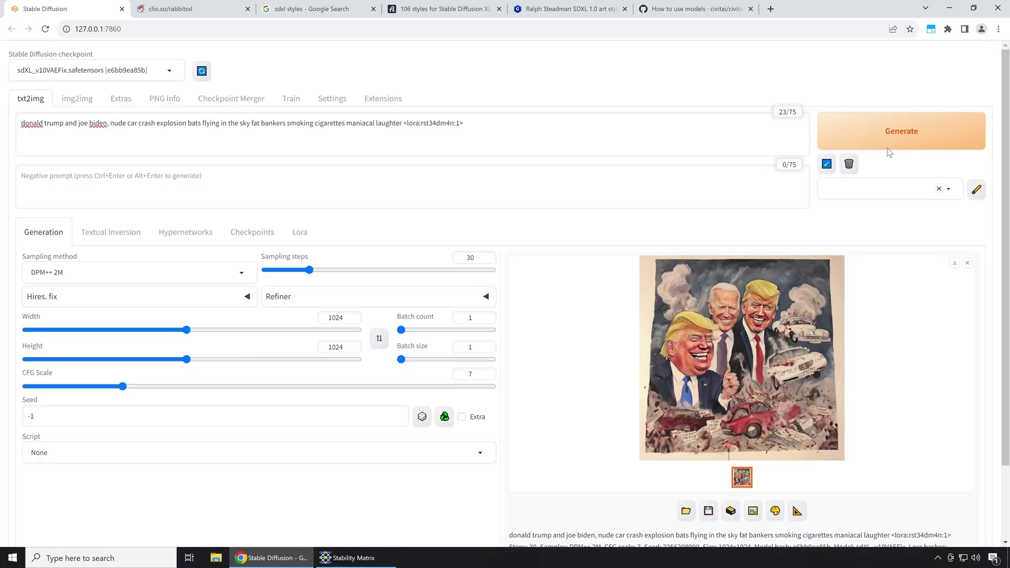
{"action": "left_click", "coordinate": [865, 141]}
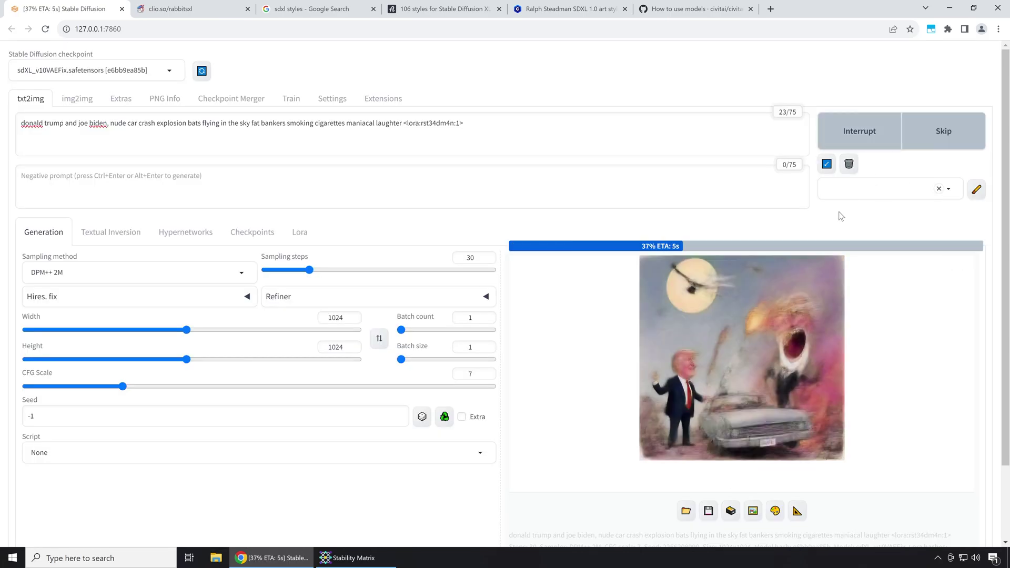
{"action": "left_click", "coordinate": [865, 140]}
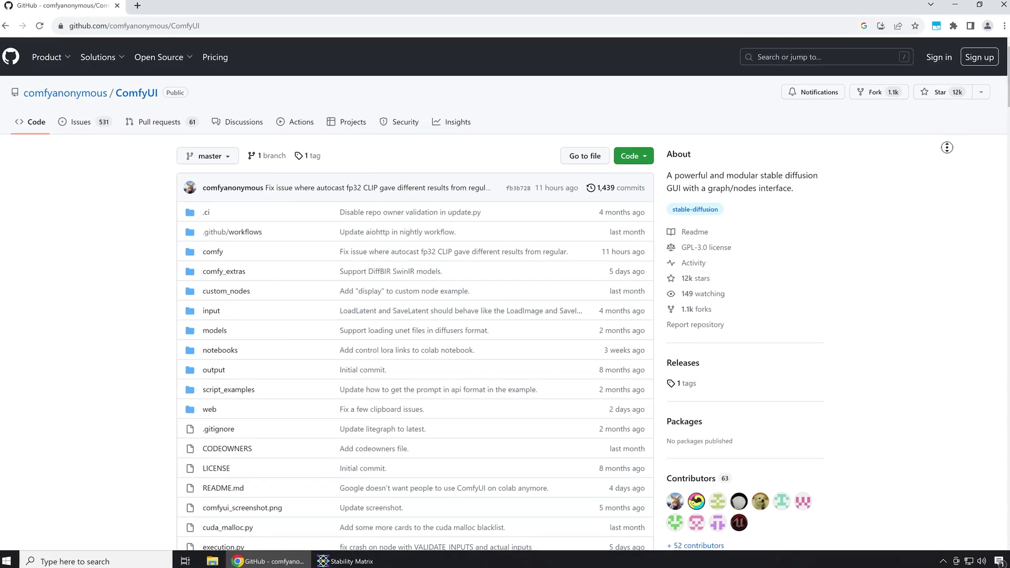
Autoscroll down the ComfyUI GitHub page to the README and Features list
{"action": "middle_click", "coordinate": [943, 173]}
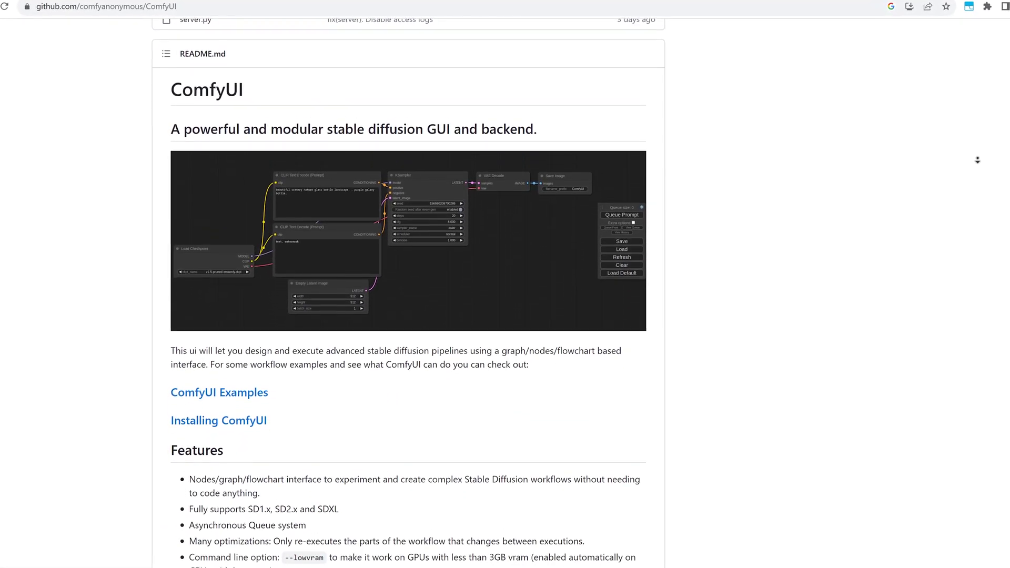
{"action": "middle_click", "coordinate": [978, 159]}
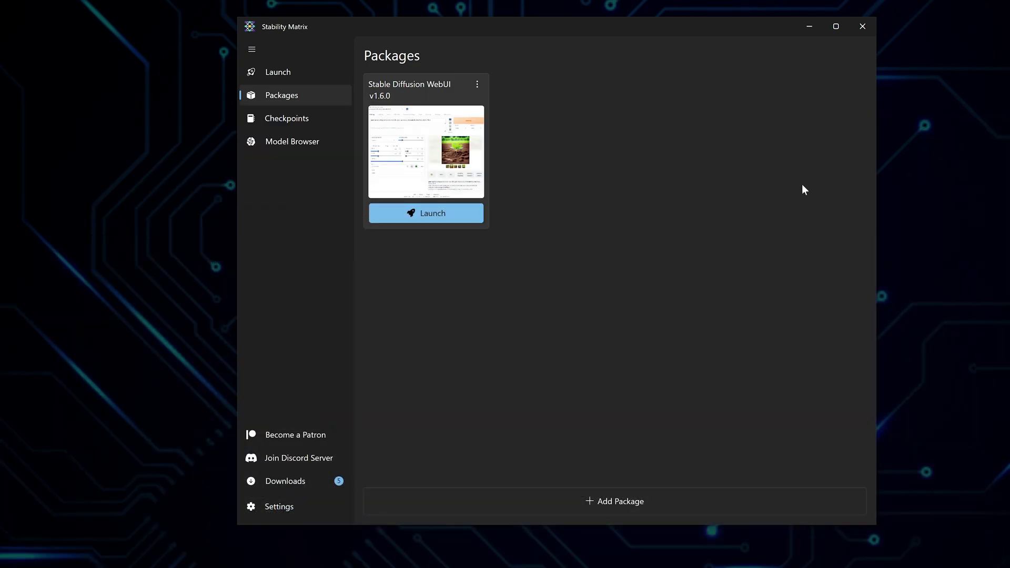
Install ComfyUI as a new package, launch it, and open its web UI
{"action": "left_click", "coordinate": [638, 497]}
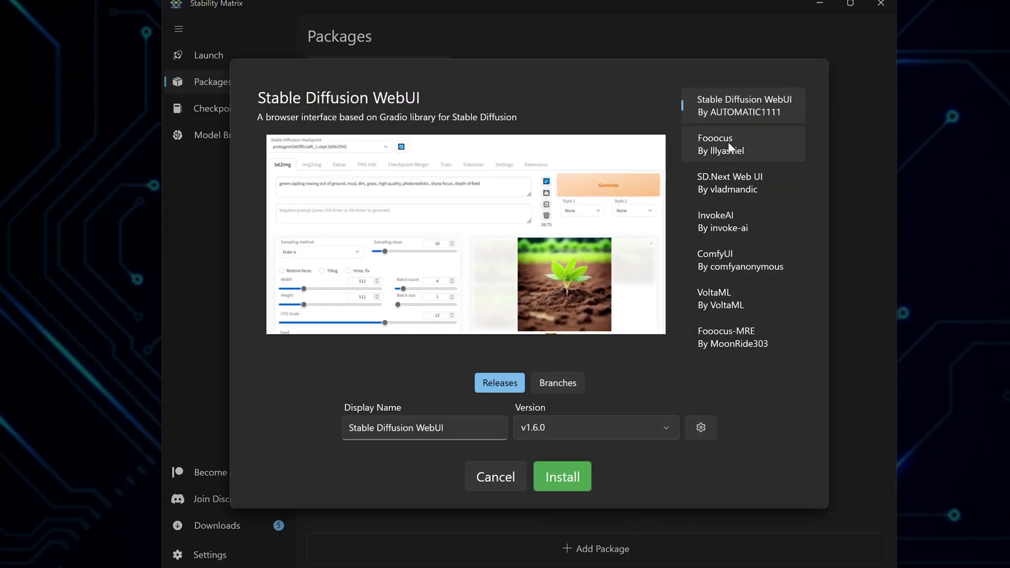
{"action": "left_click", "coordinate": [737, 263]}
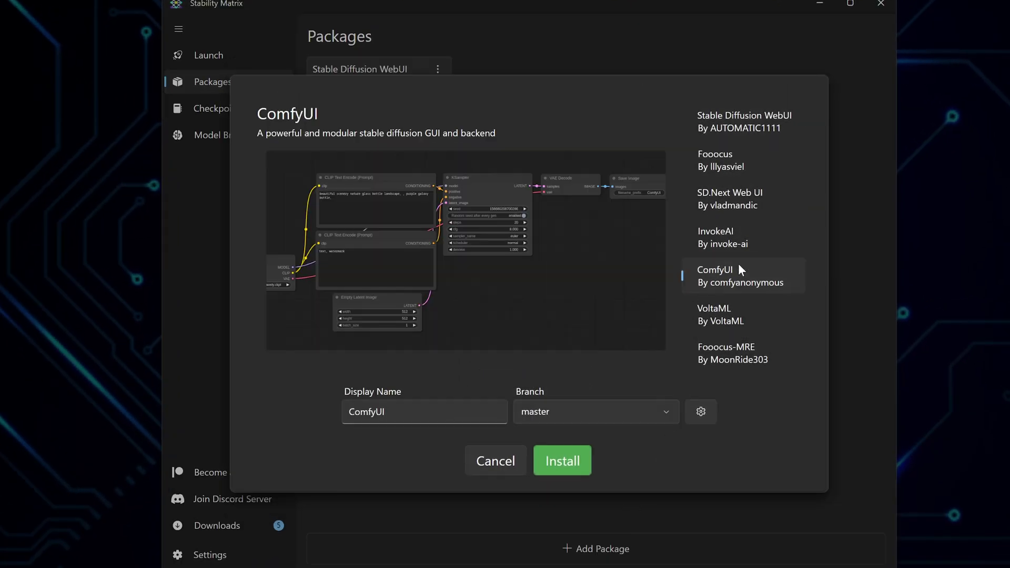
{"action": "left_click", "coordinate": [562, 461]}
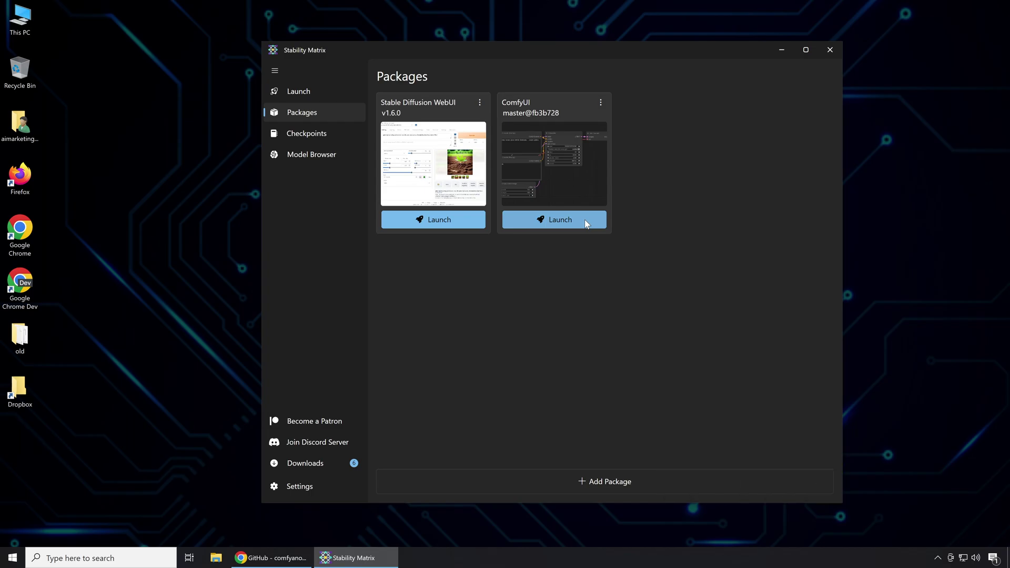
{"action": "left_click", "coordinate": [585, 219]}
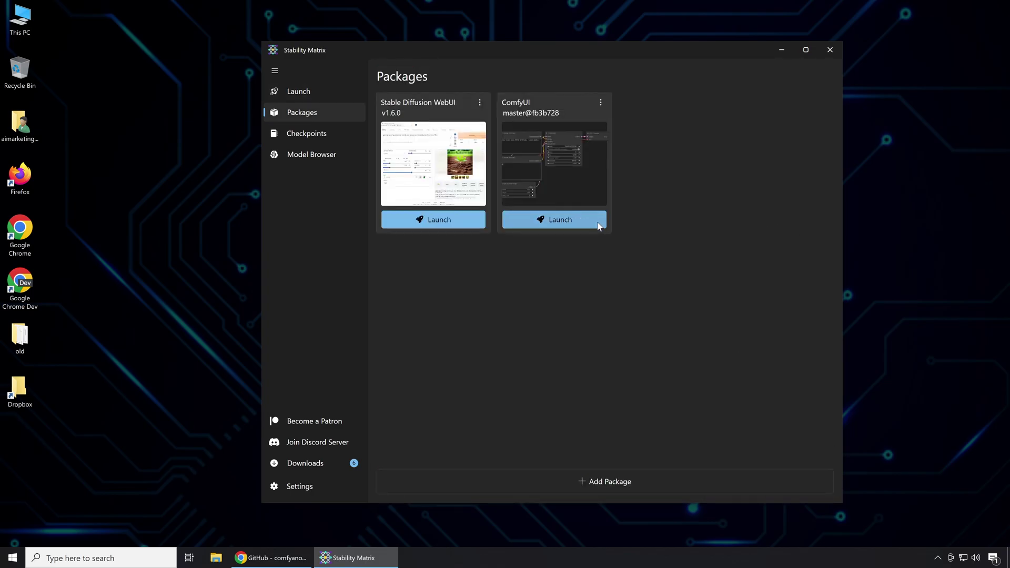
{"action": "left_click", "coordinate": [599, 224]}
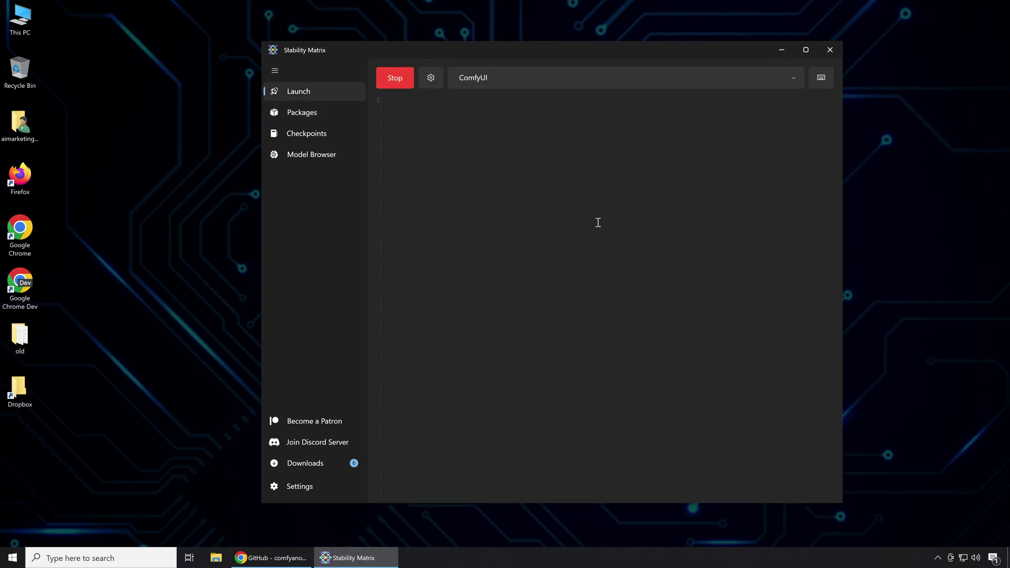
{"action": "left_click", "coordinate": [639, 493]}
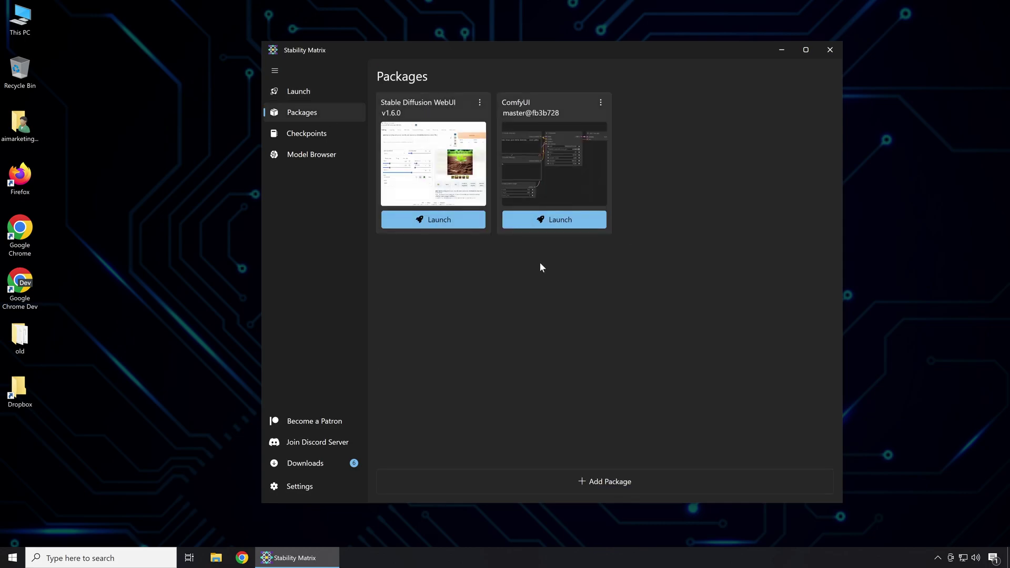
Preview Fooocus, SD.Next, InvokeAI, ComfyUI, VoltaML and Fooocus-MRE in the package list
{"action": "left_click", "coordinate": [610, 479]}
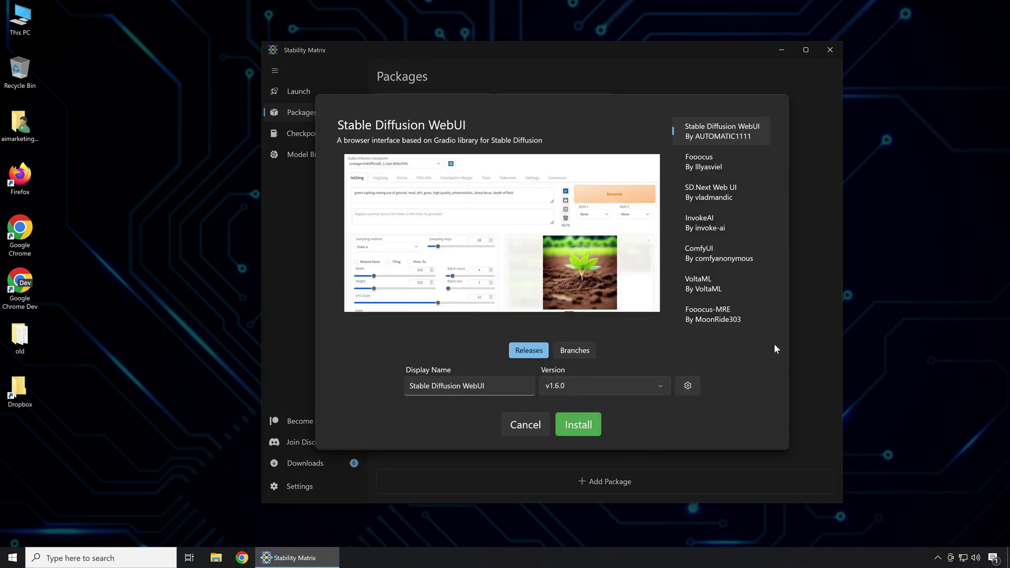
{"action": "left_click", "coordinate": [734, 165]}
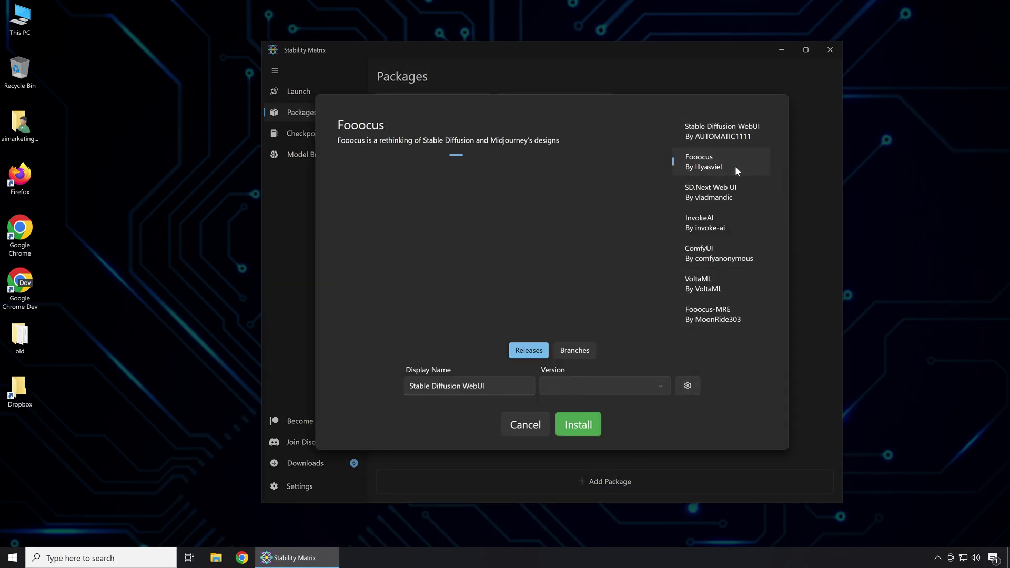
{"action": "left_click", "coordinate": [738, 187]}
{"action": "left_click", "coordinate": [733, 229]}
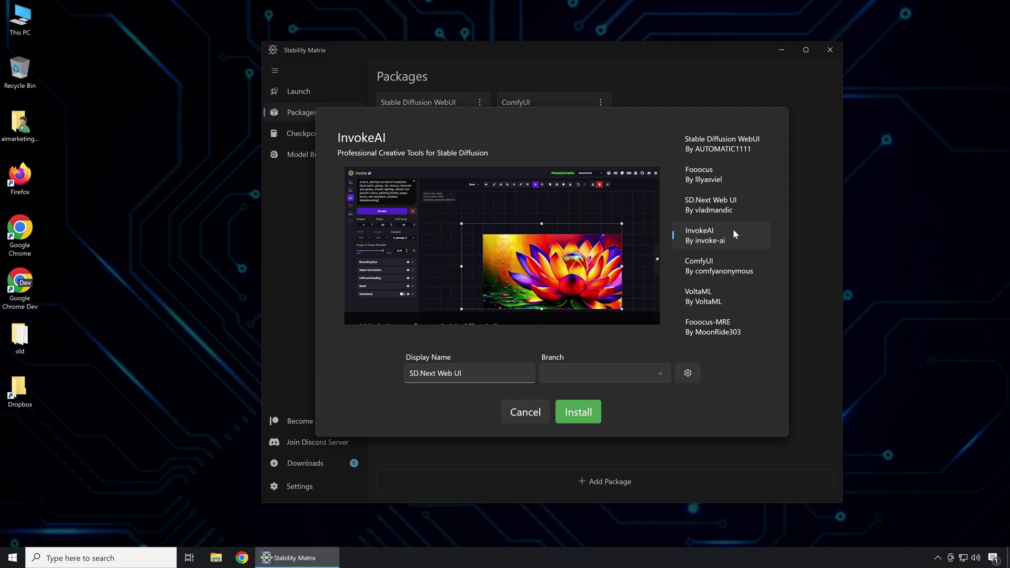
{"action": "left_click", "coordinate": [734, 260]}
{"action": "left_click", "coordinate": [736, 280]}
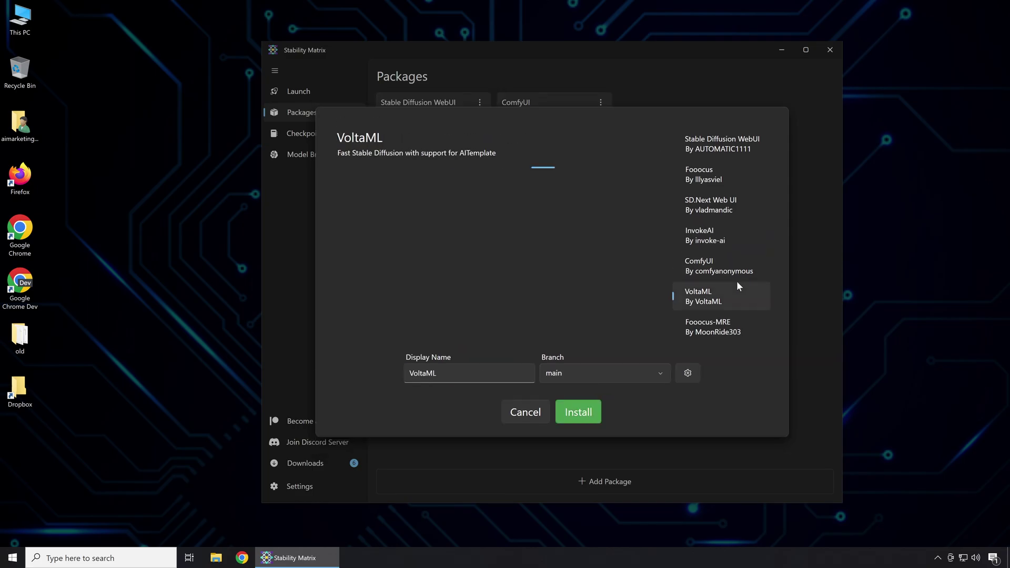
{"action": "left_click", "coordinate": [738, 318]}
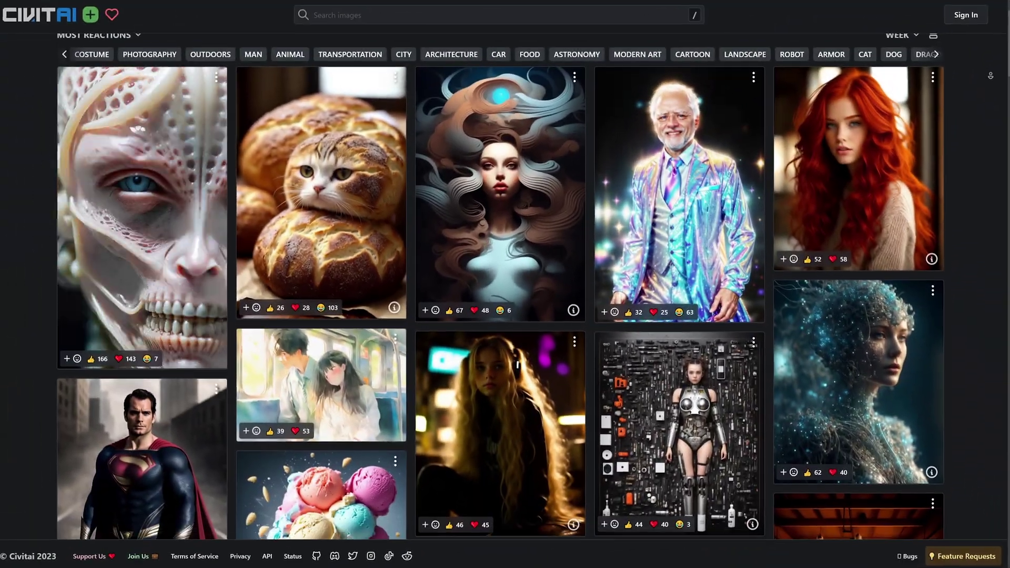
{"action": "scroll", "coordinate": [505, 284], "scroll_direction": "down", "scroll_amount": 10}
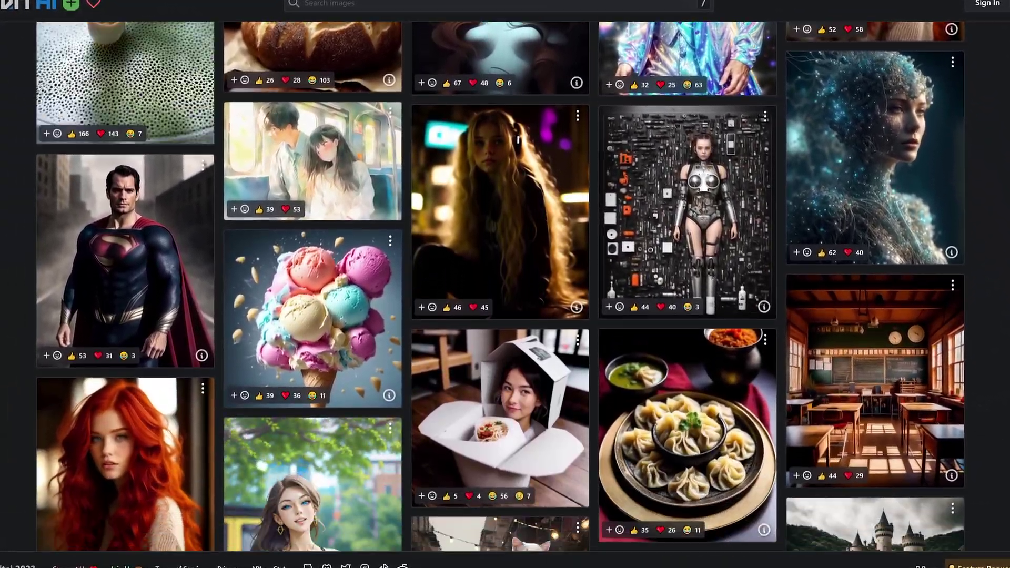
{"action": "scroll", "coordinate": [505, 284], "scroll_direction": "down", "scroll_amount": 6}
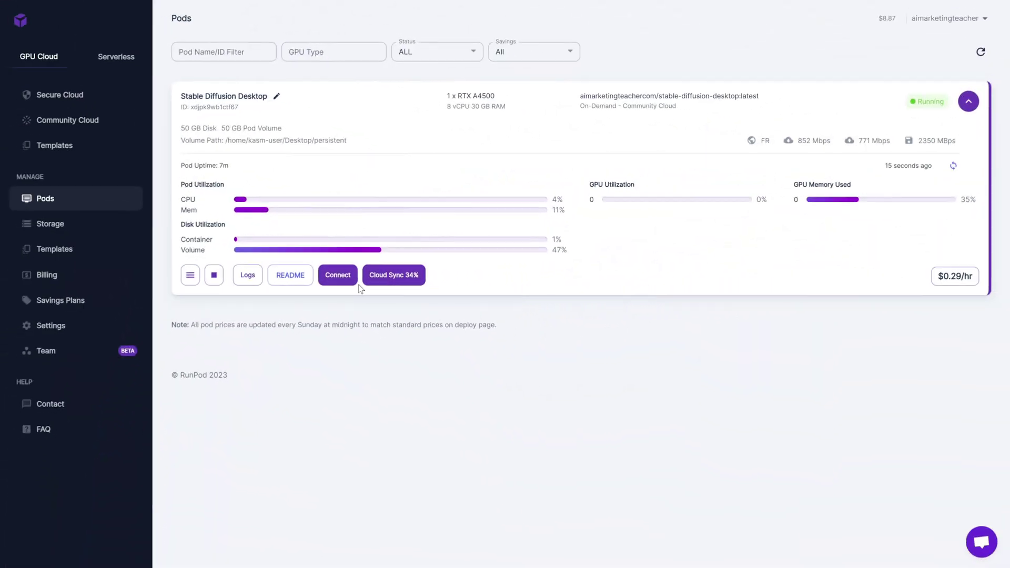
Connect to the pod's port 6901 remote desktop, sign in, and decline saving the password
{"action": "left_click", "coordinate": [348, 278]}
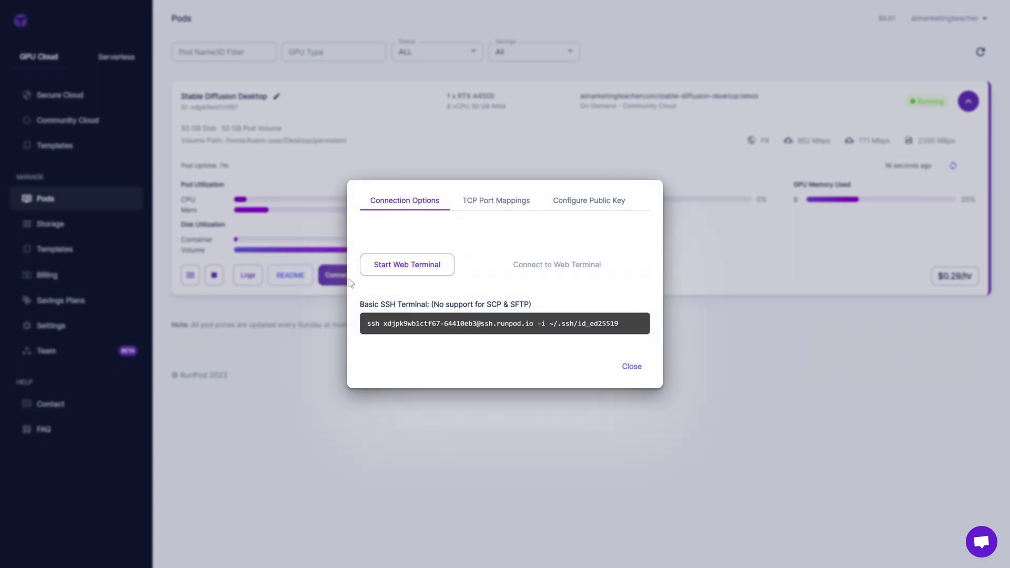
{"action": "left_click", "coordinate": [497, 216]}
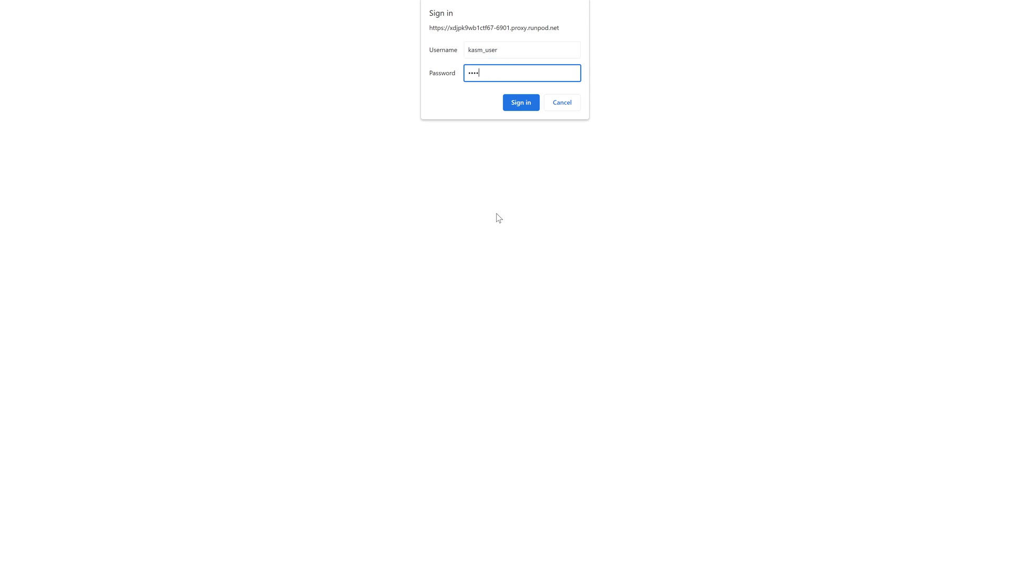
{"action": "key", "text": "Return"}
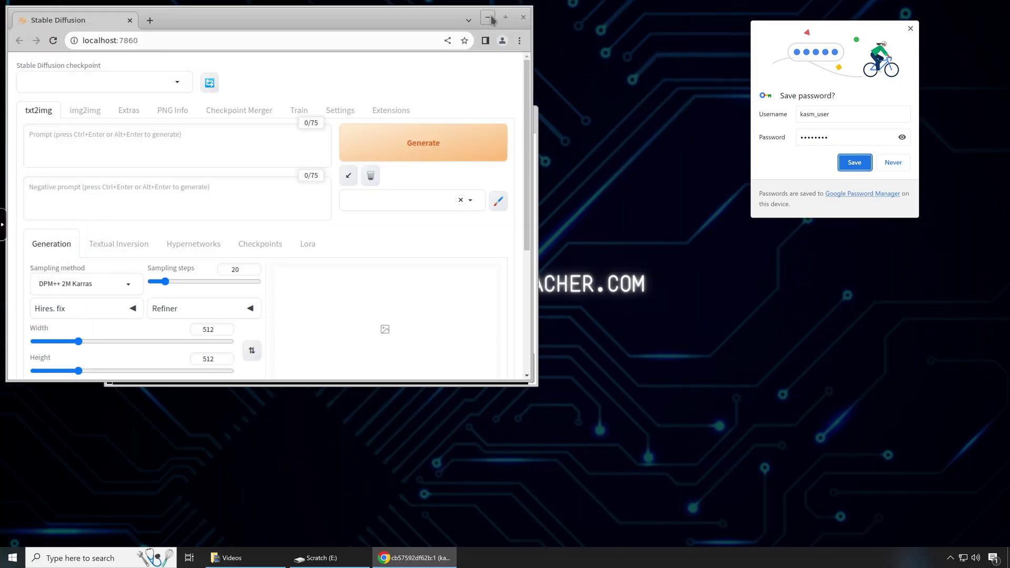
{"action": "left_click", "coordinate": [489, 19]}
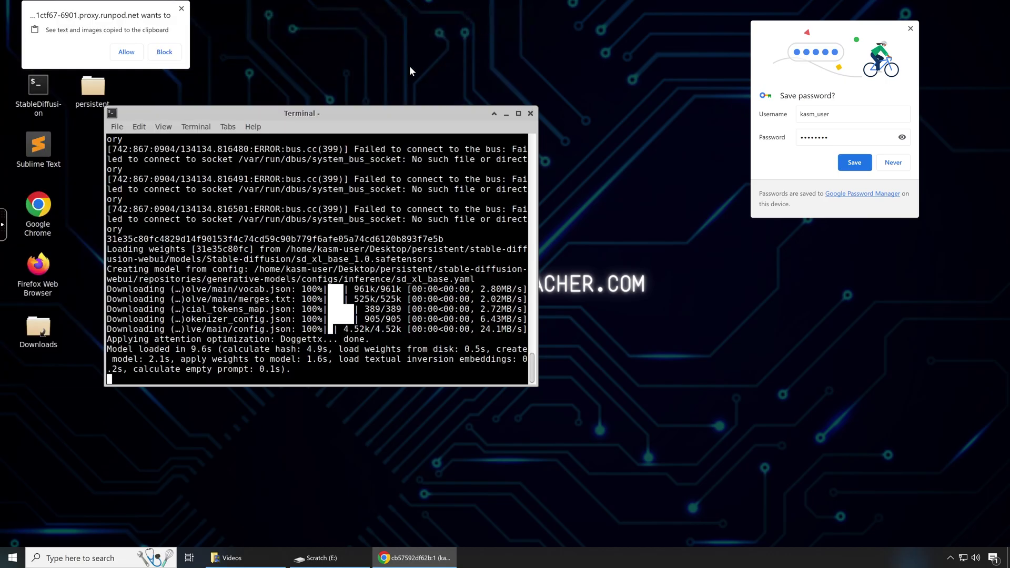
{"action": "left_click", "coordinate": [897, 164]}
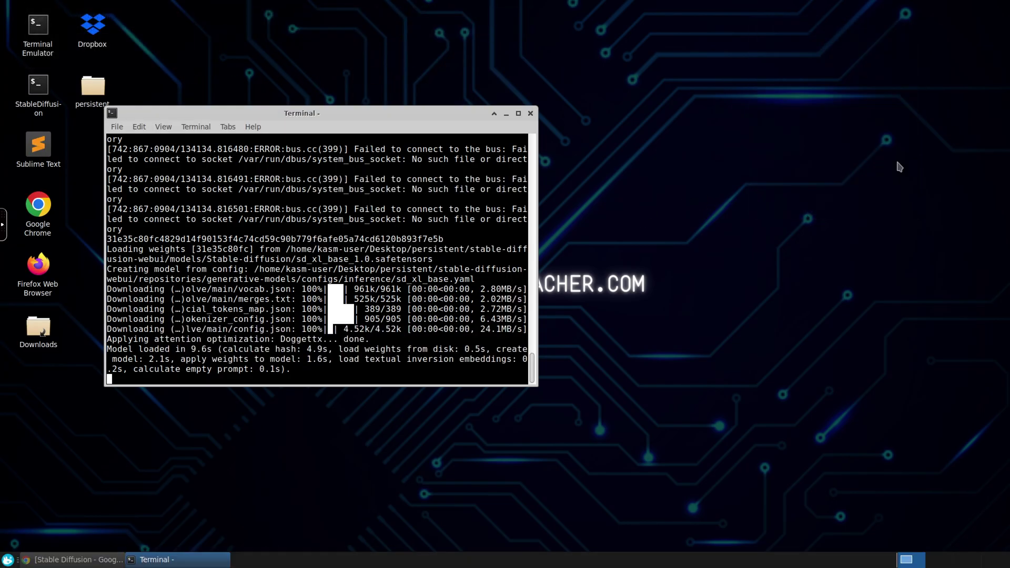
{"action": "left_click", "coordinate": [506, 114]}
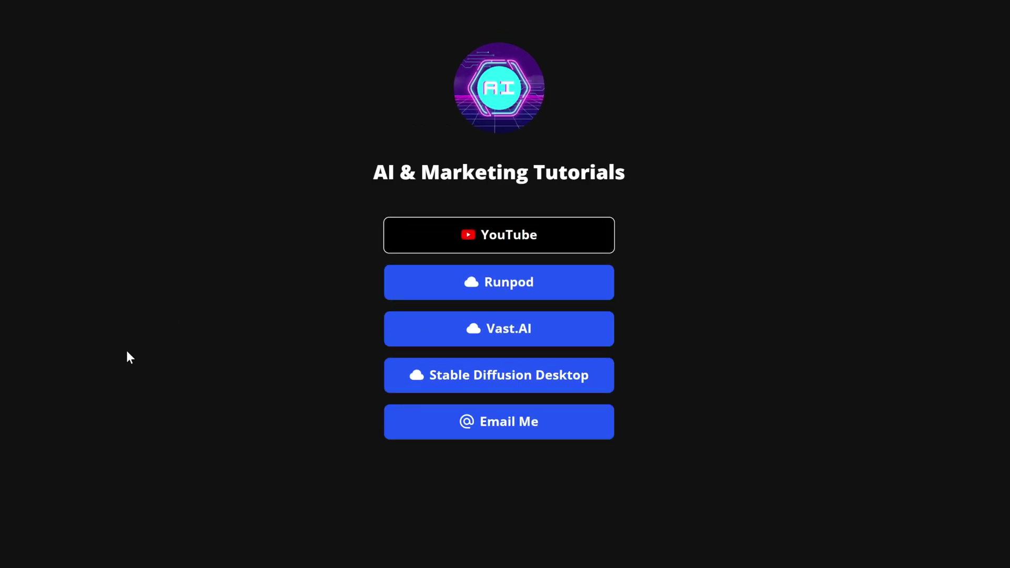